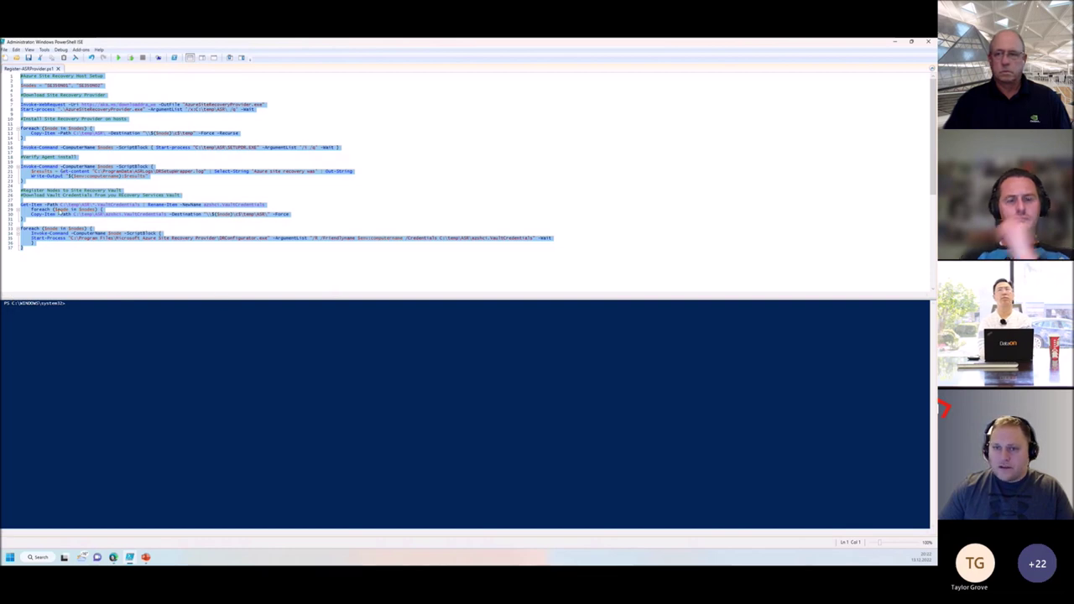
Review the script's final foreach block that registers each node with DRConfigurator.exe, including its vault credentials file argument.
left_click(37, 254)
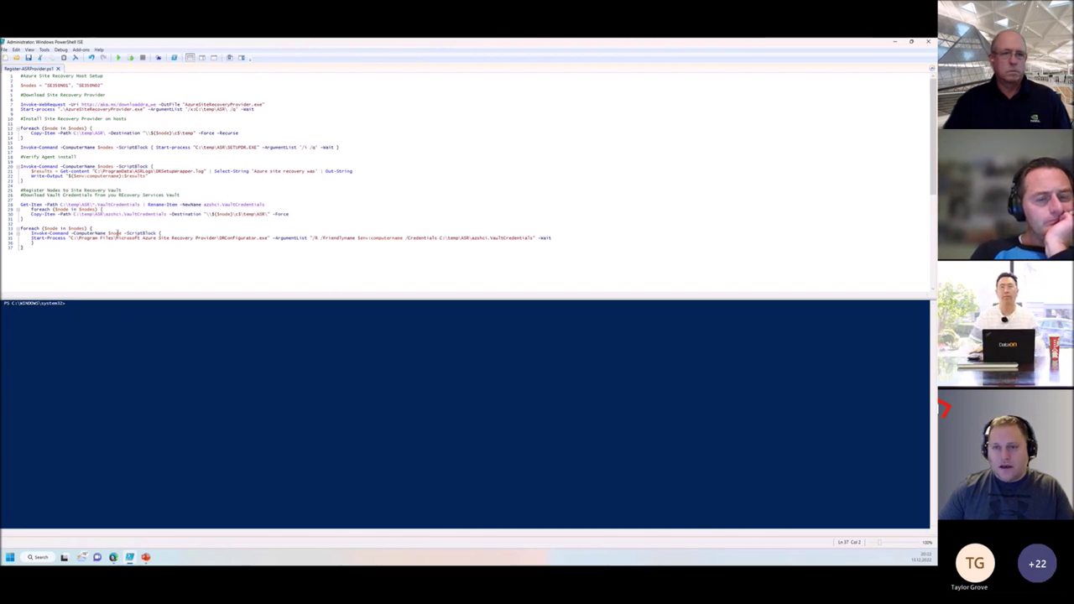
left_click(893, 42)
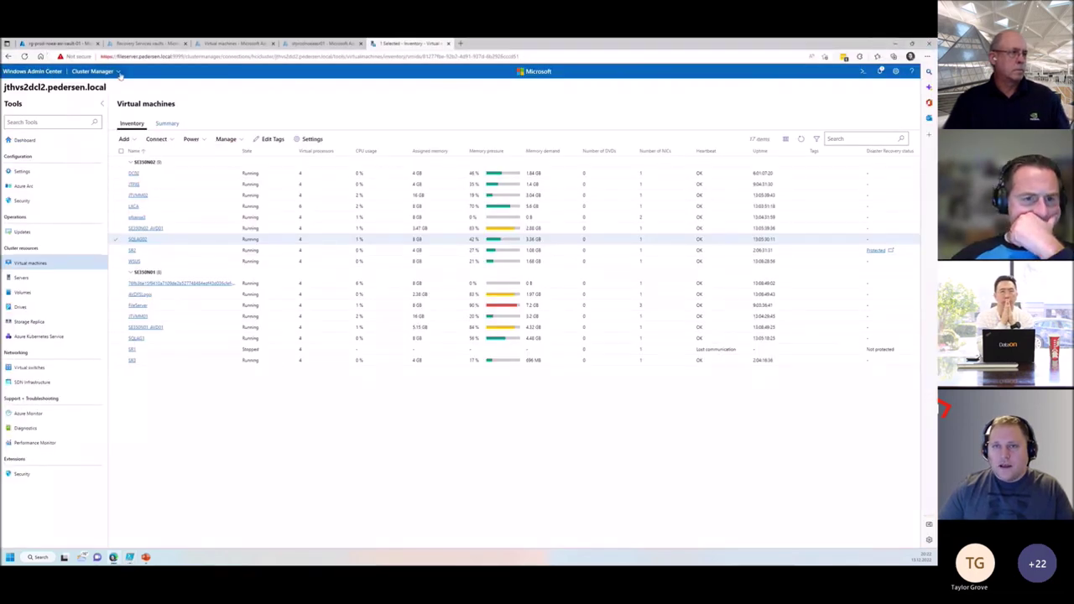
key("alt+Tab")
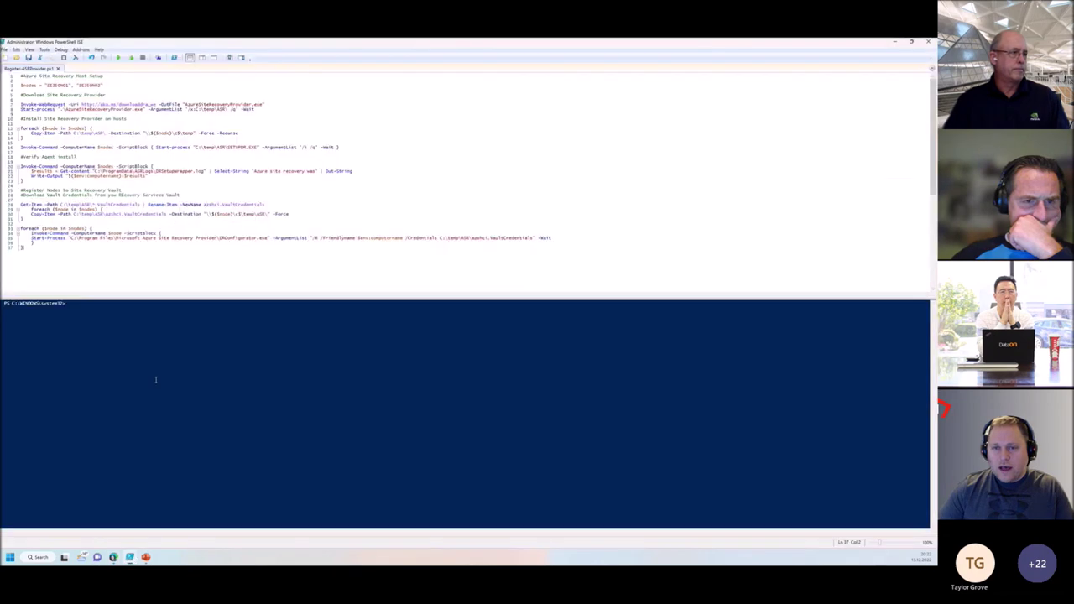
left_click_drag(36, 243, 18, 228)
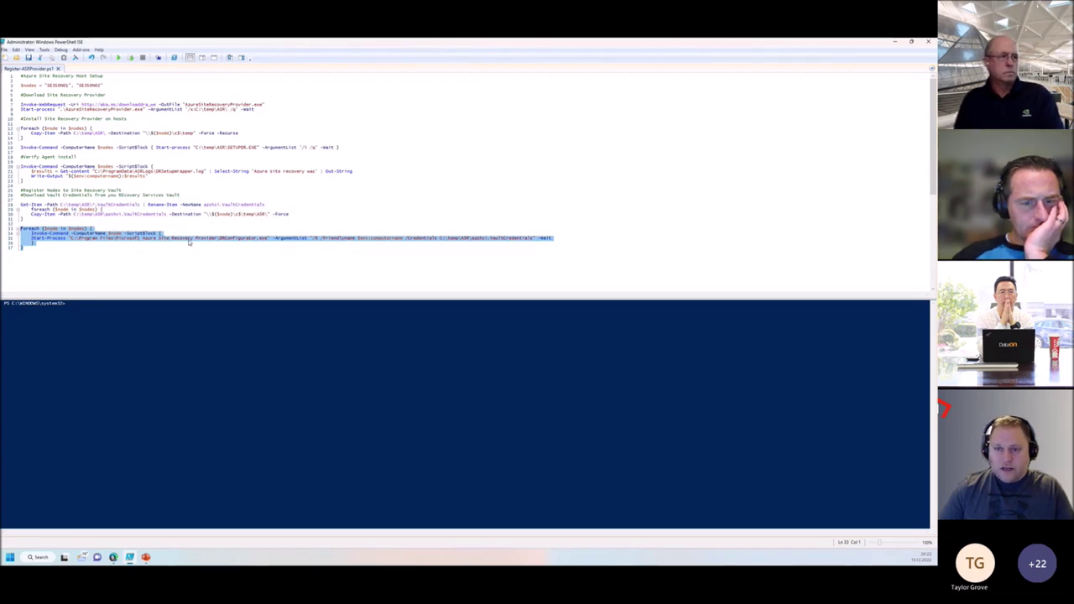
left_click(559, 237)
left_click_drag(501, 240, 272, 254)
left_click_drag(31, 238, 551, 239)
left_click(438, 249)
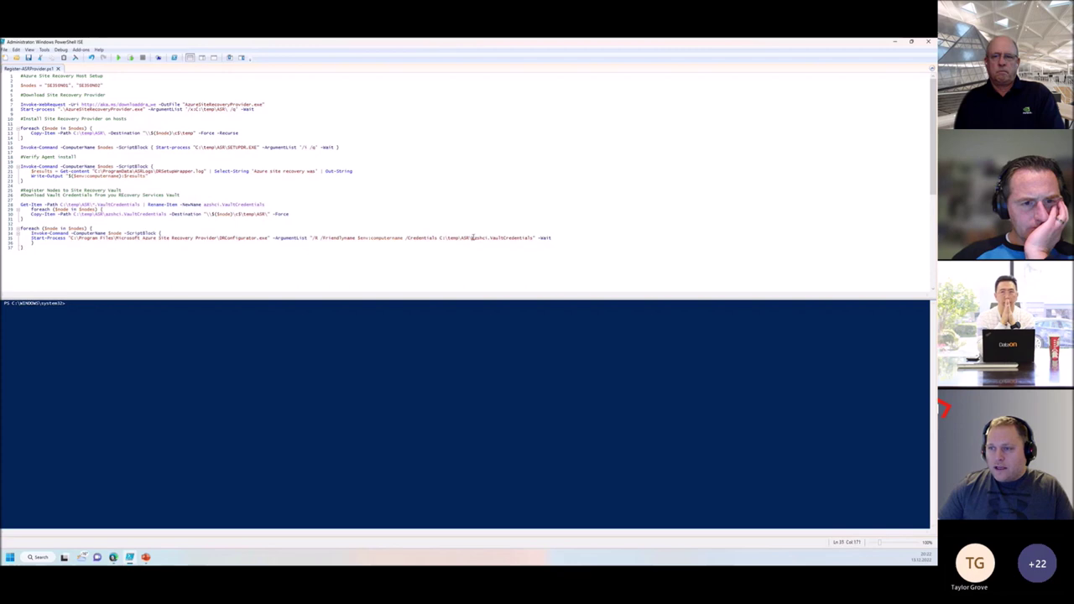
left_click_drag(472, 238, 534, 238)
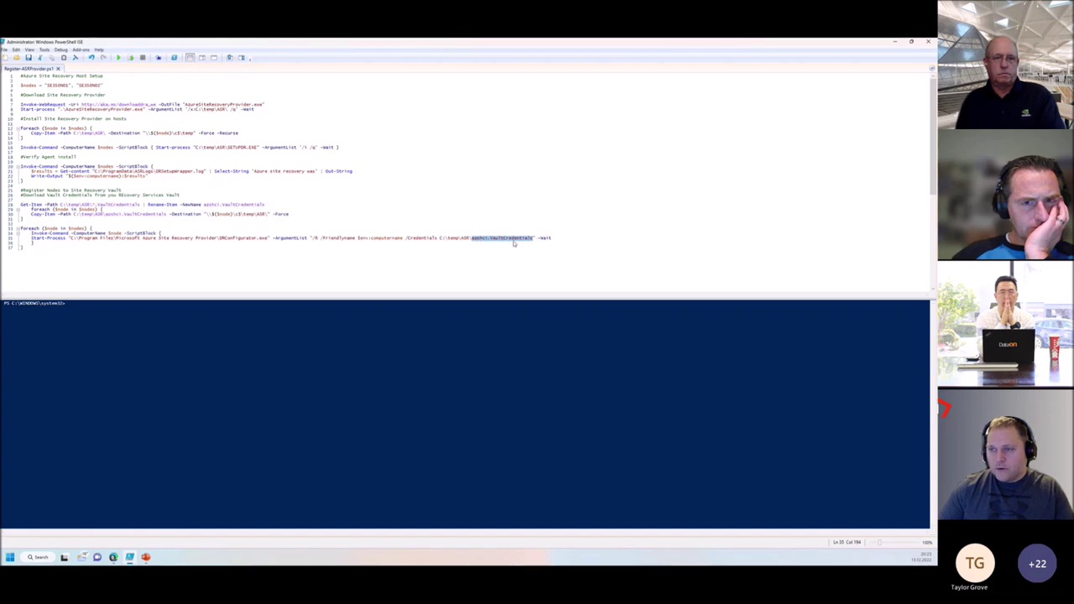
Switch to the Azure portal and examine the Recovery Services vault and virtual network in resource group rg-prod-noea-asr-vault-01.
mouse_move(115, 557)
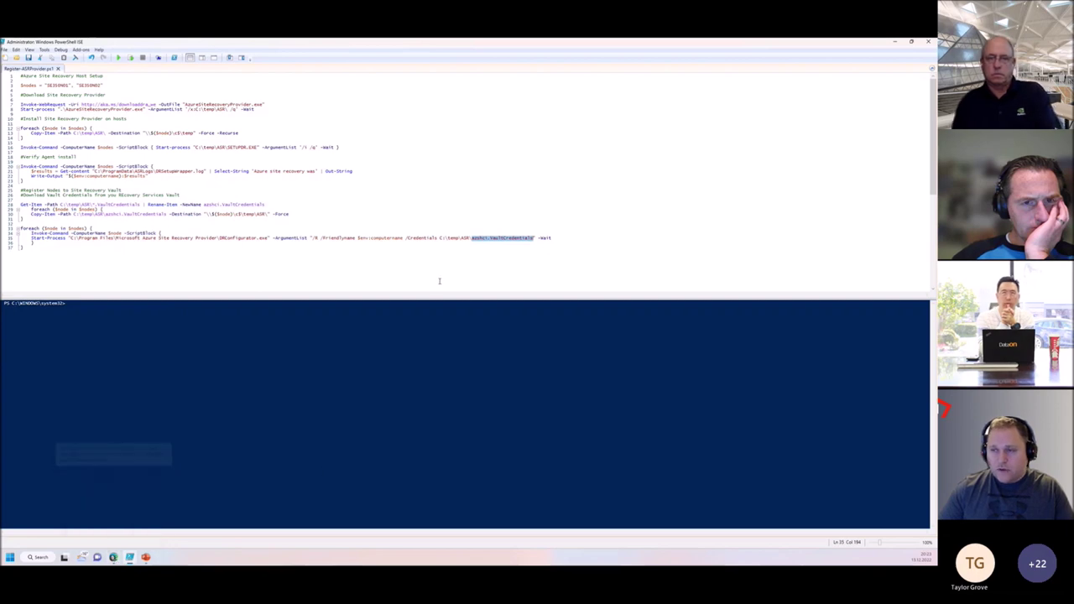
left_click(113, 556)
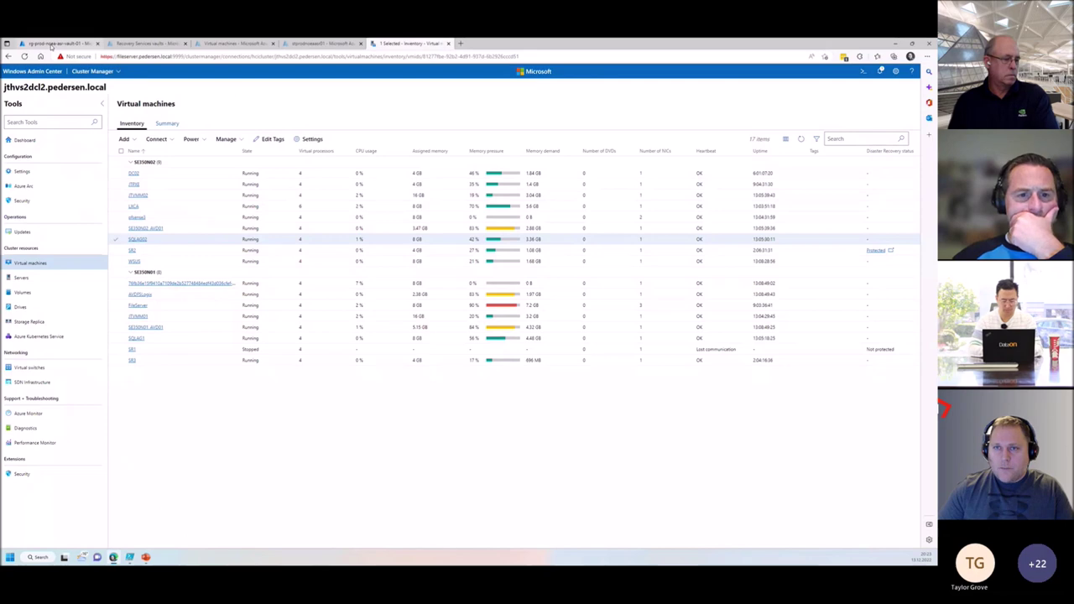
left_click(75, 43)
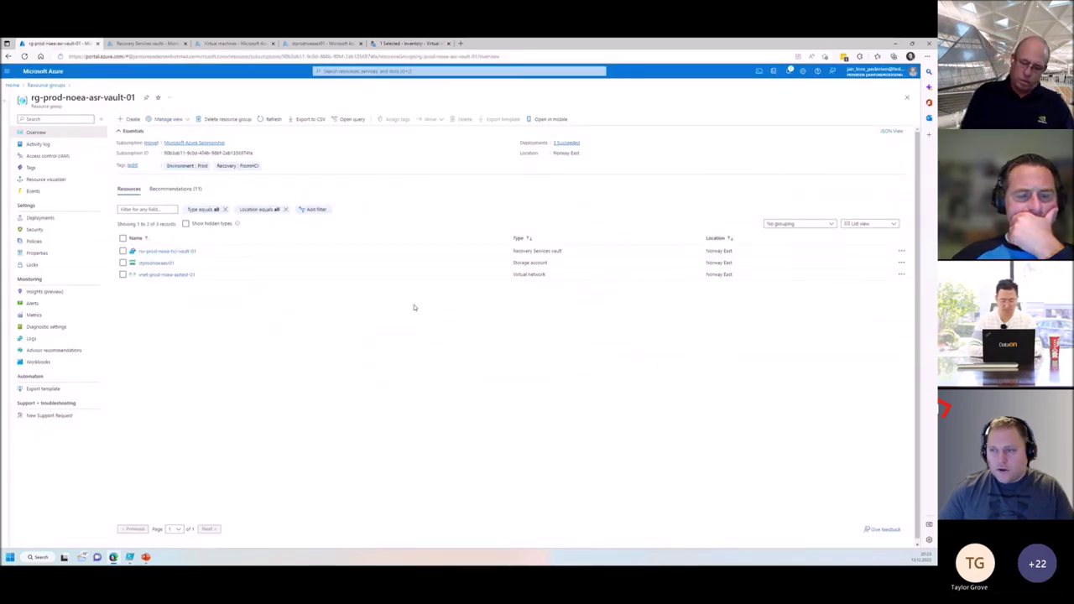
left_click_drag(203, 251, 138, 258)
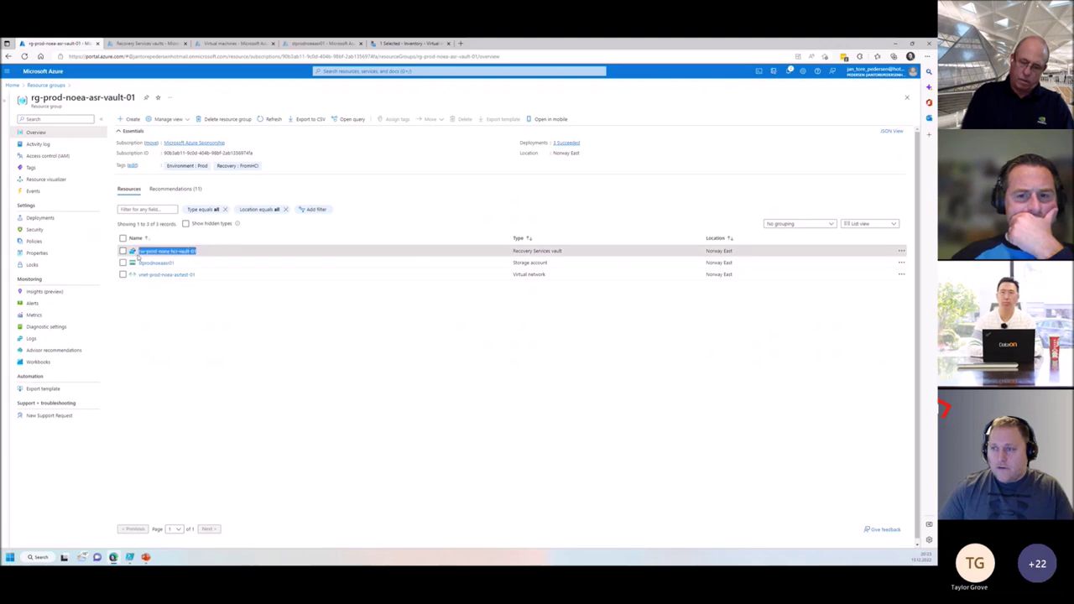
left_click_drag(199, 276, 138, 280)
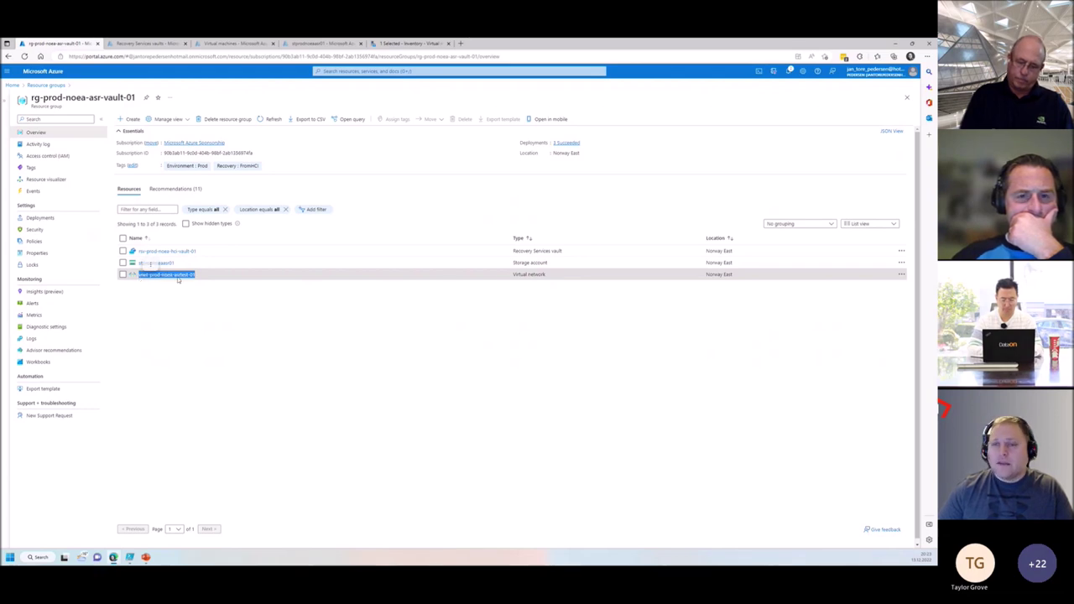
left_click(165, 305)
mouse_move(166, 279)
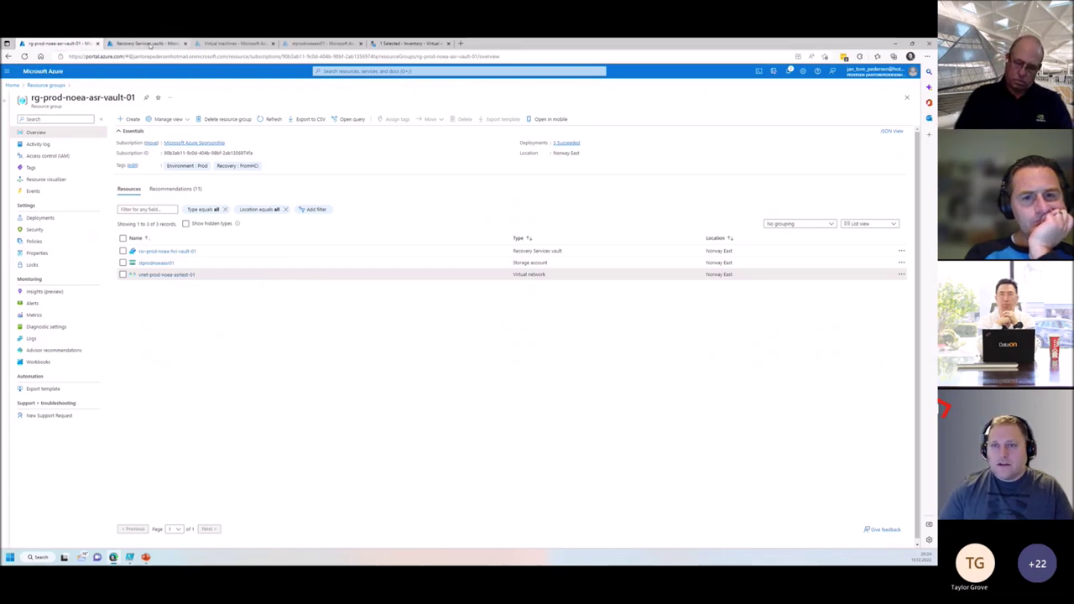
Open the rsv-prod-noea-hci-vault-01 vault from the Recovery Services vaults list.
left_click(149, 43)
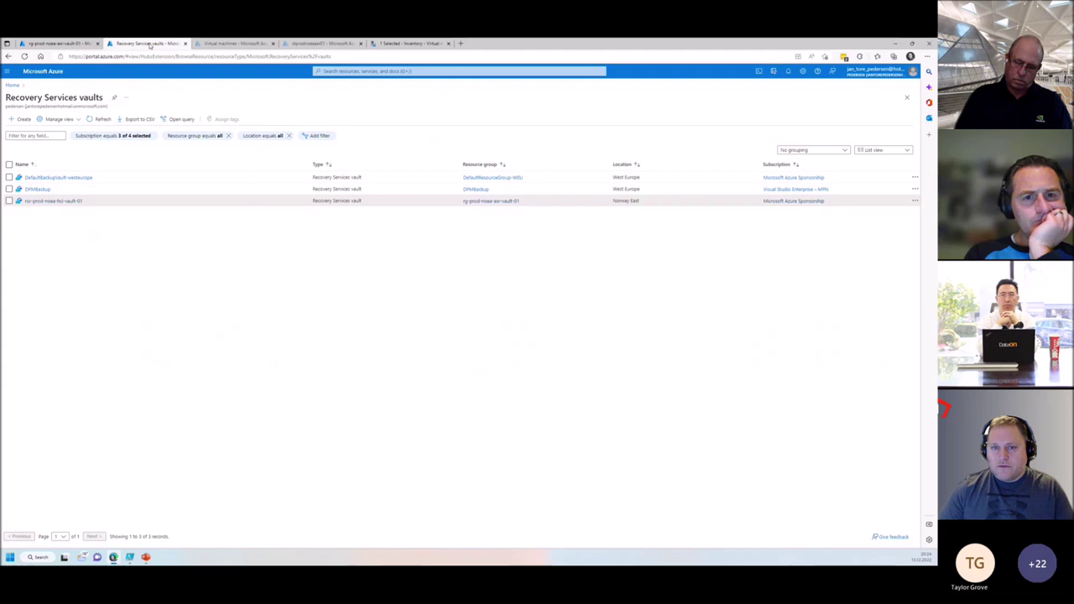
left_click(53, 200)
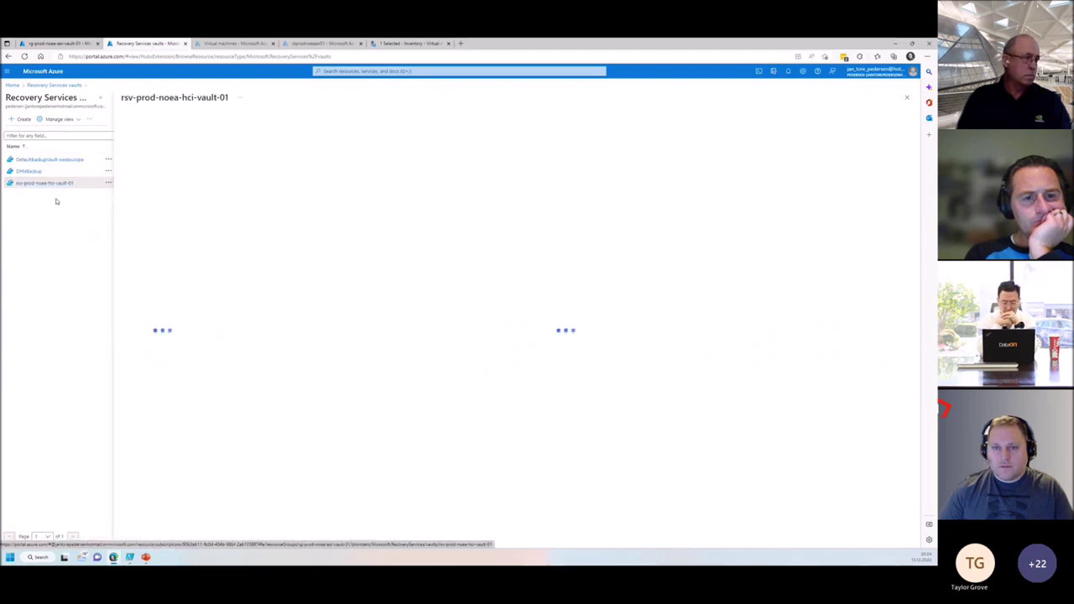
left_click(99, 99)
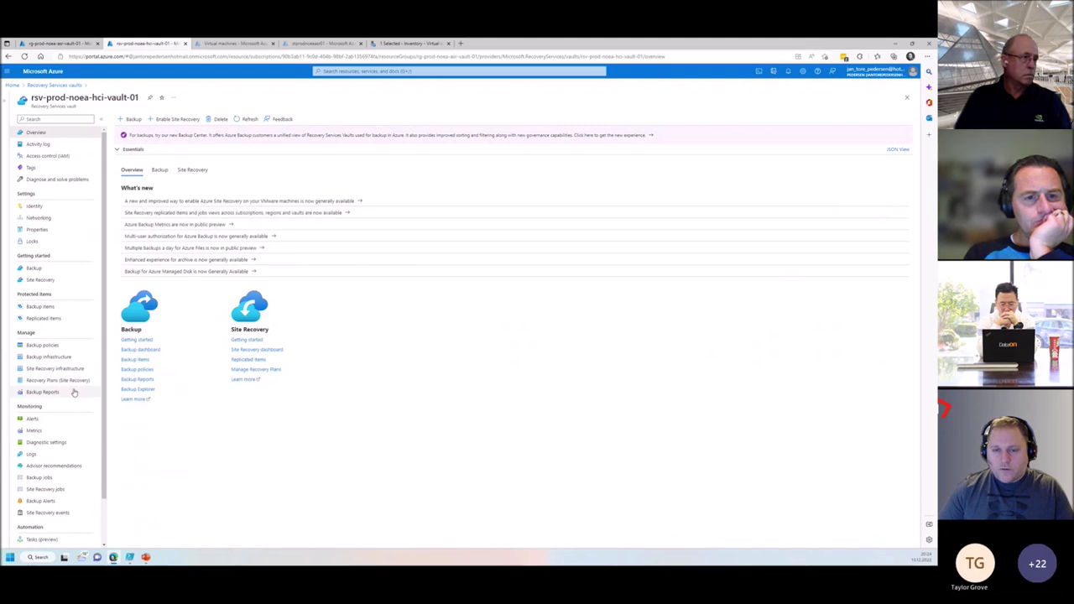
left_click(130, 557)
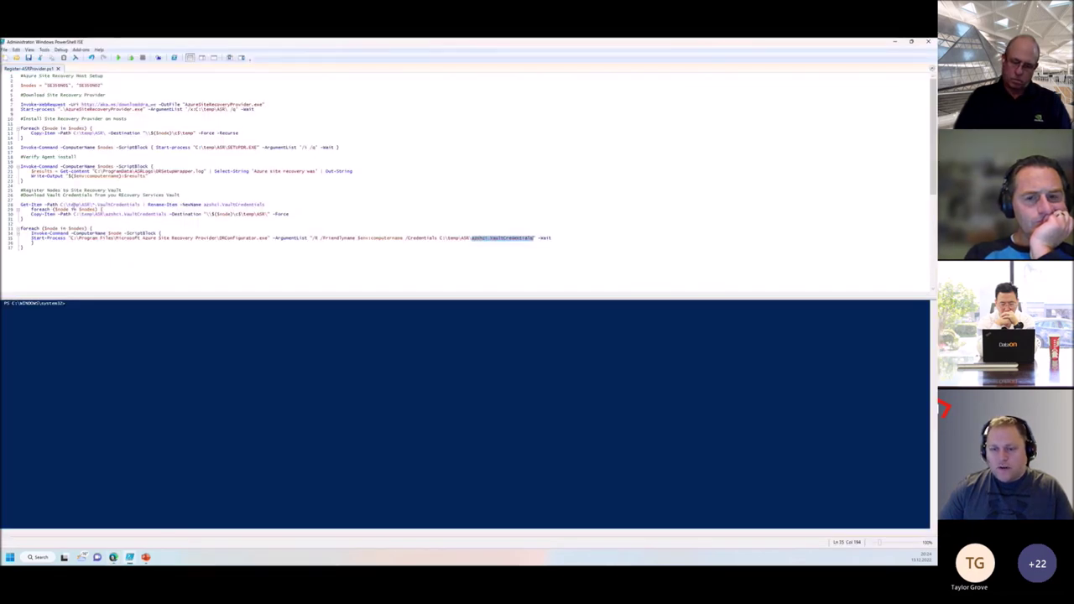
left_click(113, 557)
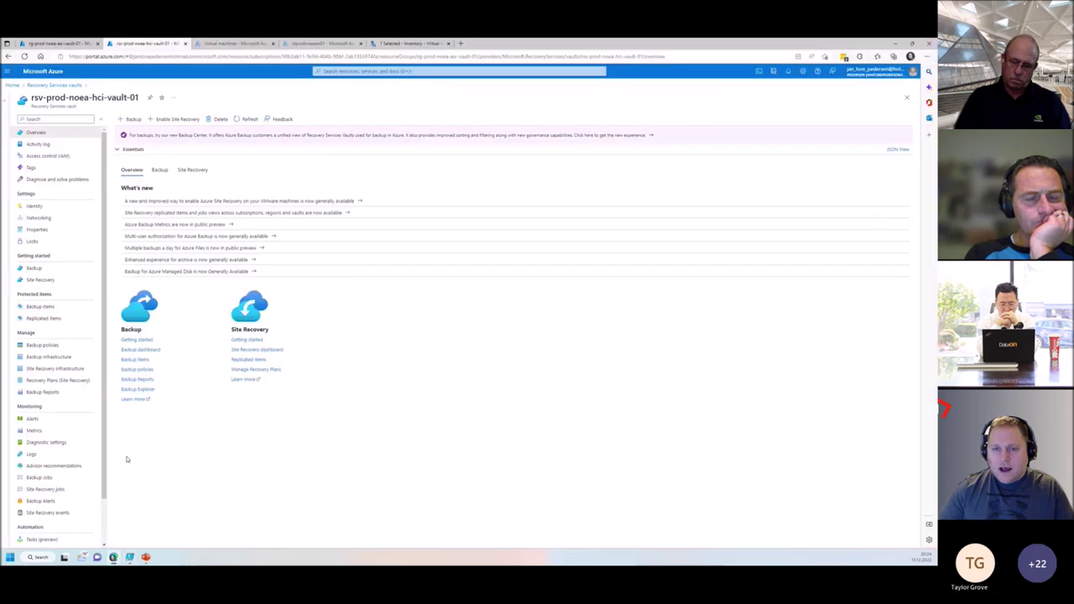
Show the Hyper-V hosts registered in the vault's Site Recovery infrastructure.
left_click(65, 358)
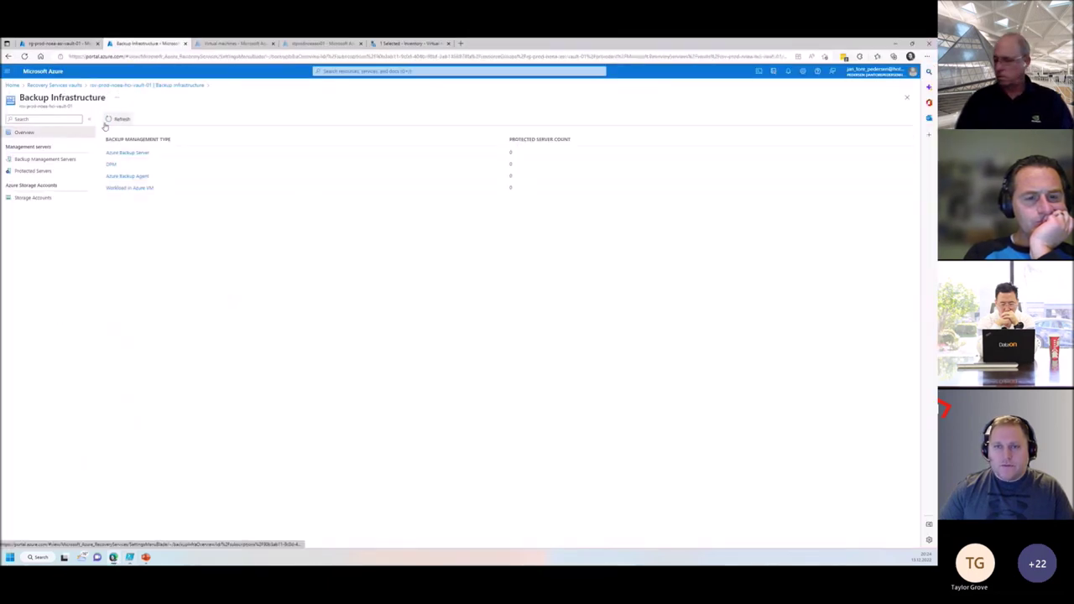
left_click(140, 86)
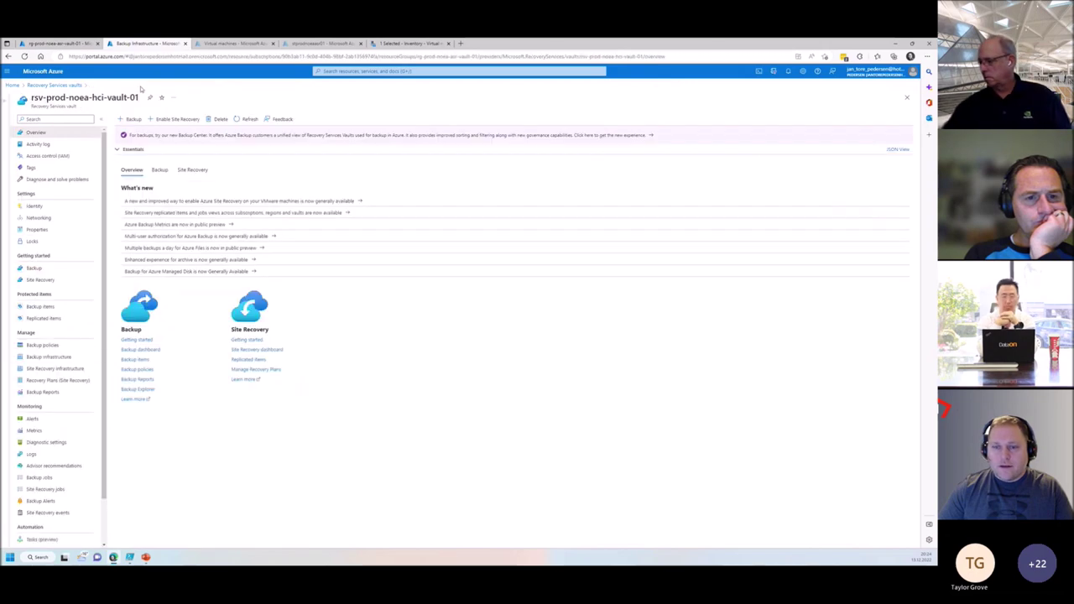
left_click(55, 370)
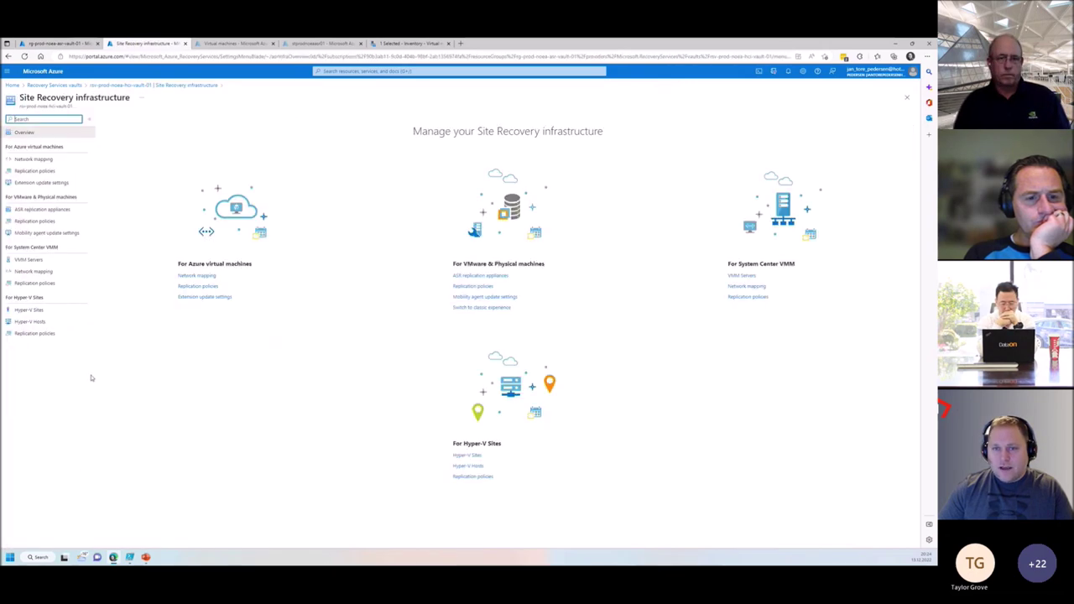
left_click(39, 324)
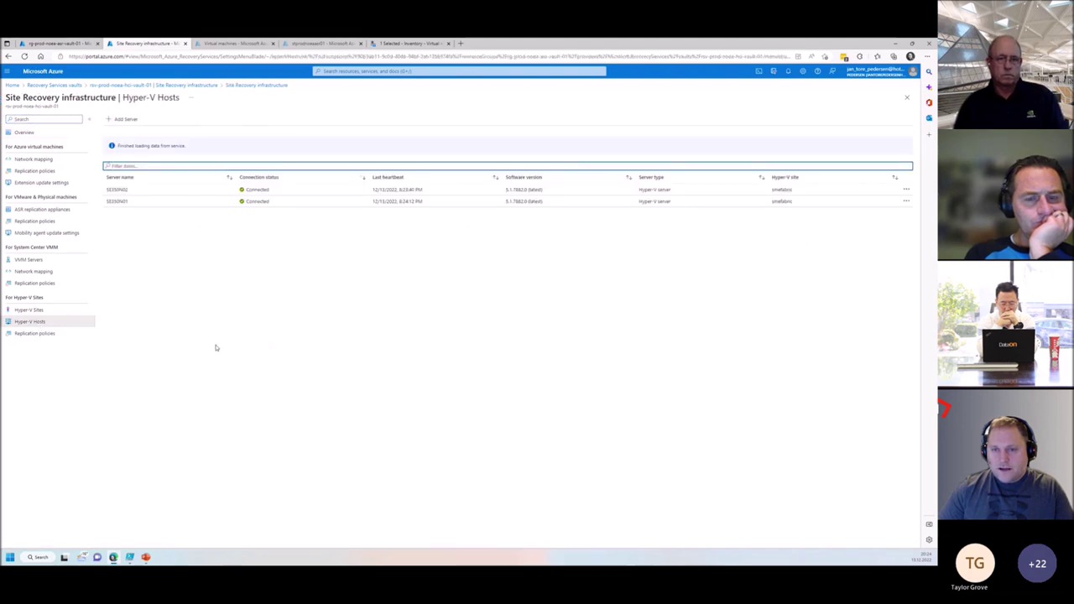
Open the Add Server form for Hyper-V hosts and examine the vault registration key instruction and its Hyper-V site choices.
left_click(126, 120)
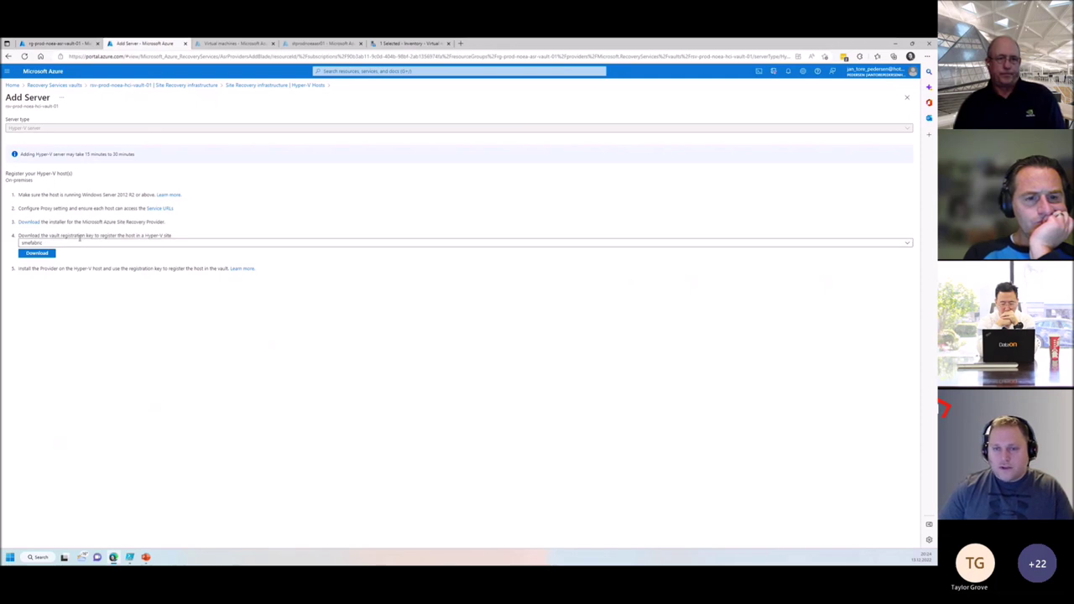
left_click_drag(179, 237, 19, 239)
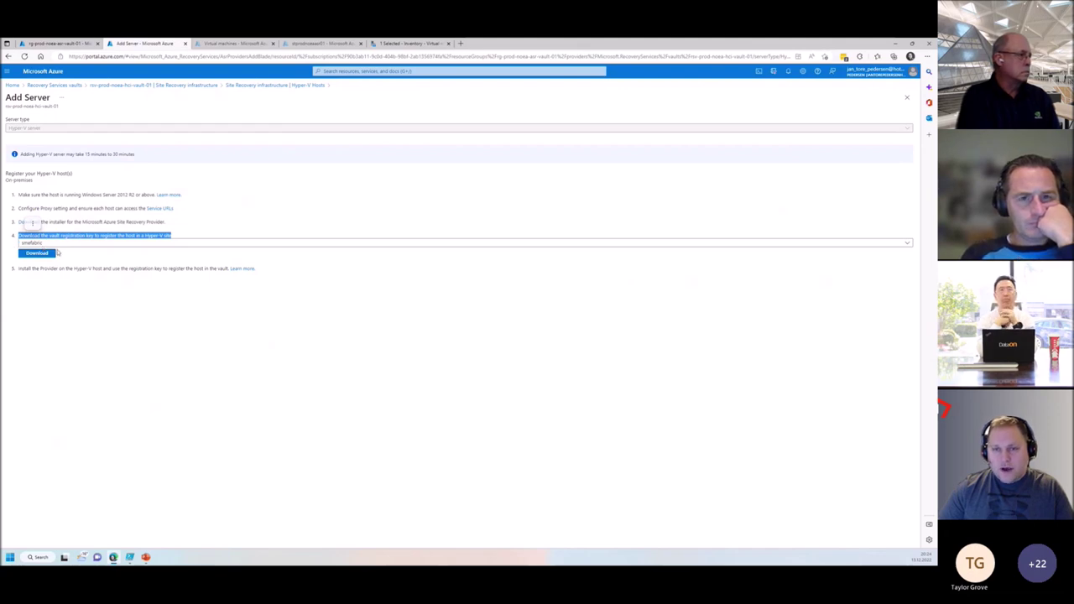
left_click(46, 242)
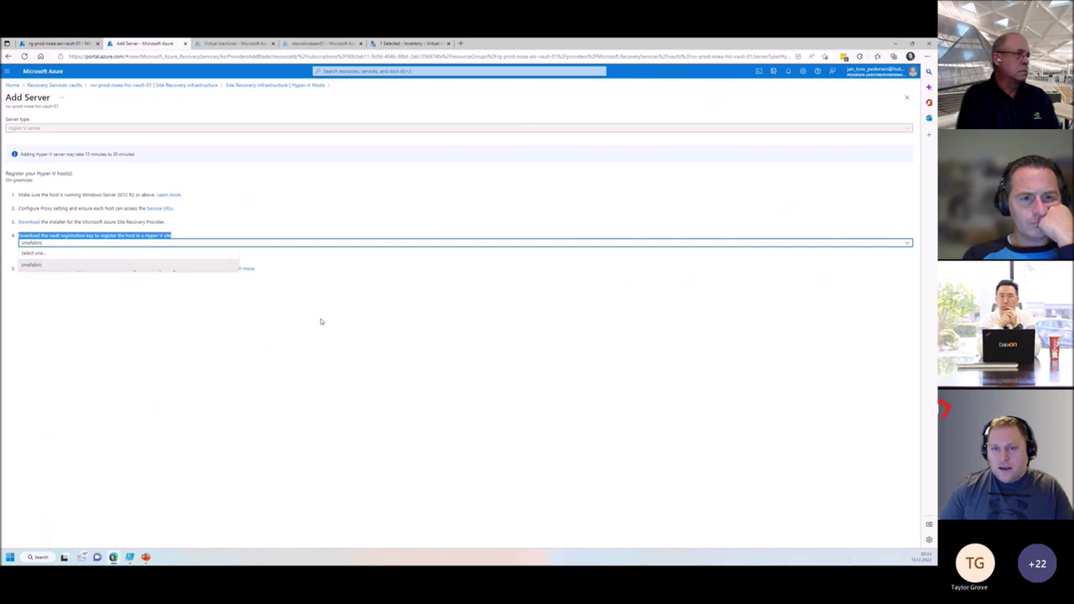
left_click(297, 266)
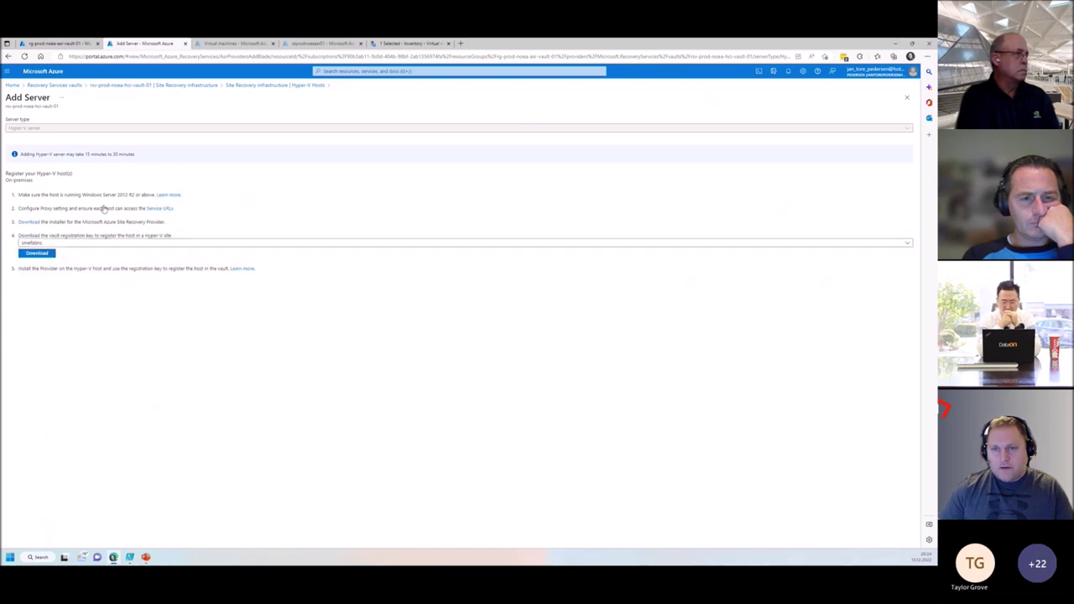
Check the list of Hyper-V sites and reopen the Add Server form from the Hyper-V hosts list.
left_click(260, 85)
left_click(38, 310)
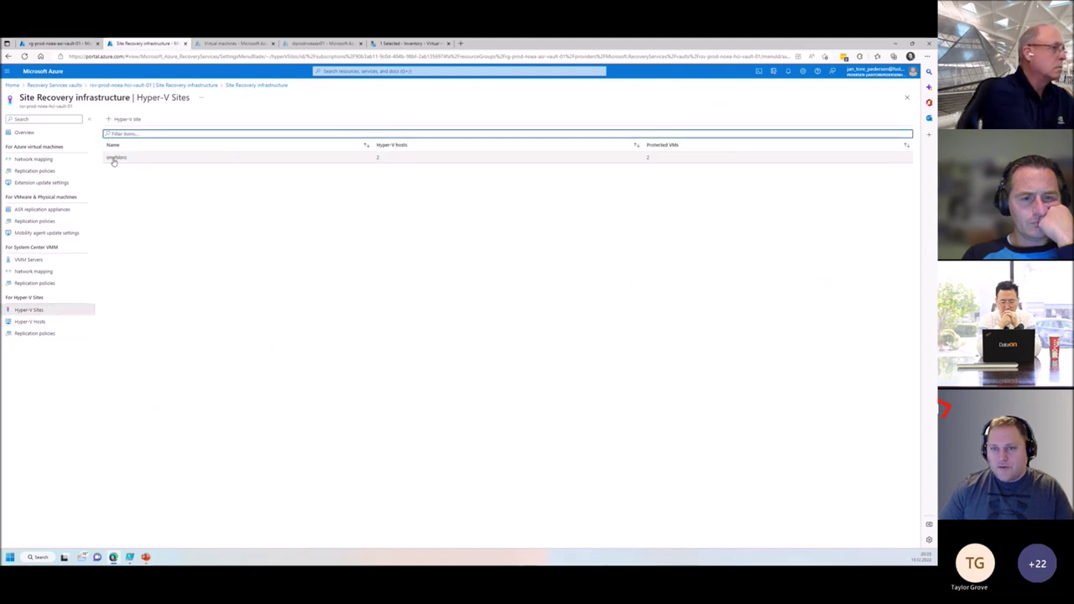
left_click(25, 323)
left_click(120, 118)
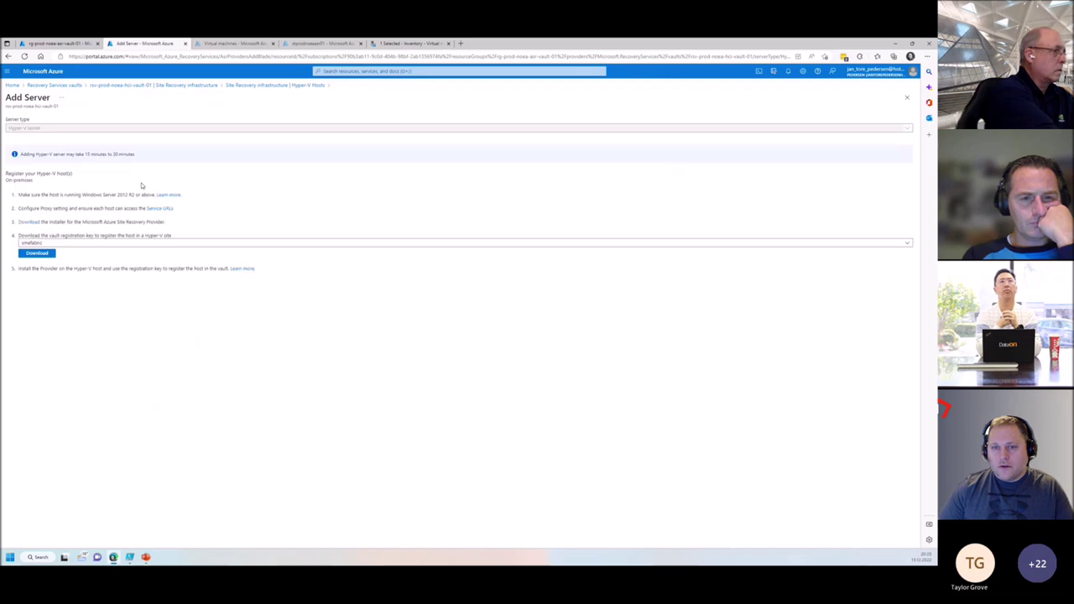
Switch to PowerShell ISE, review the Start-Process line that runs DRConfigurator.exe, and return to the Azure portal.
left_click(130, 557)
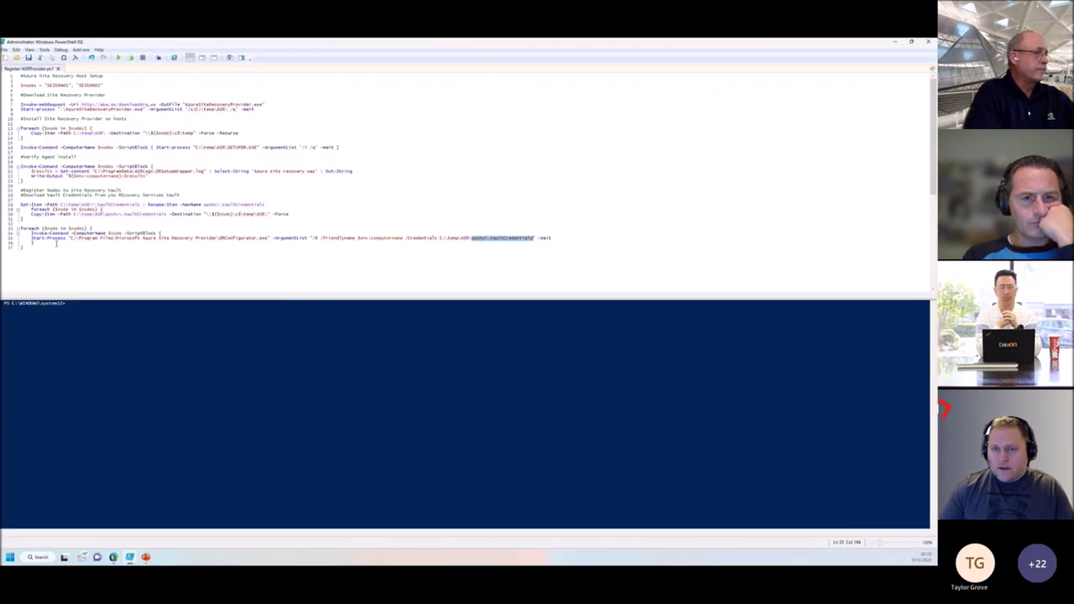
left_click_drag(32, 240, 552, 238)
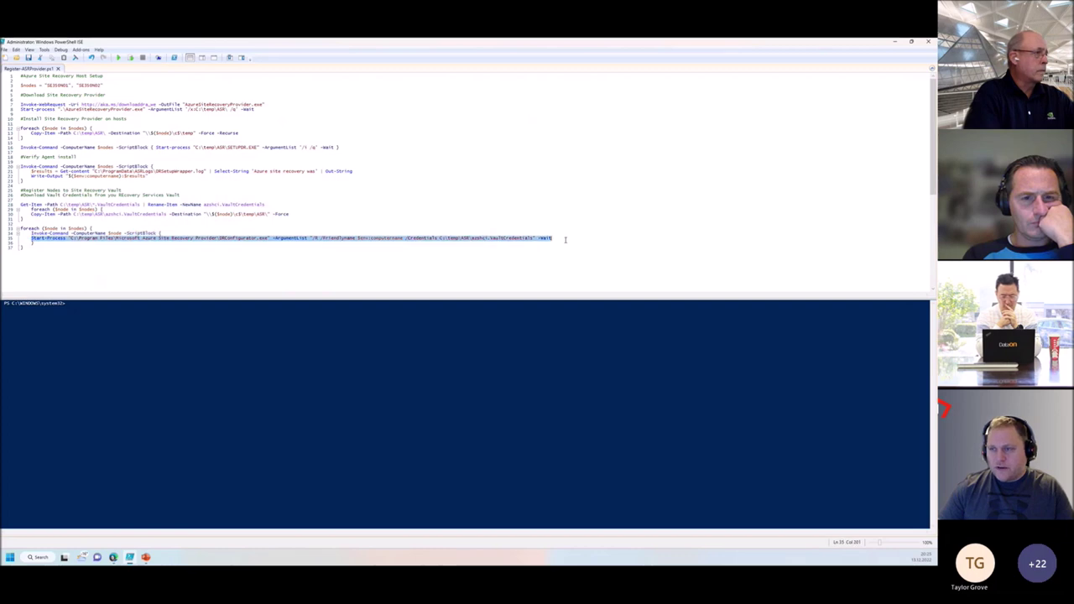
left_click(895, 44)
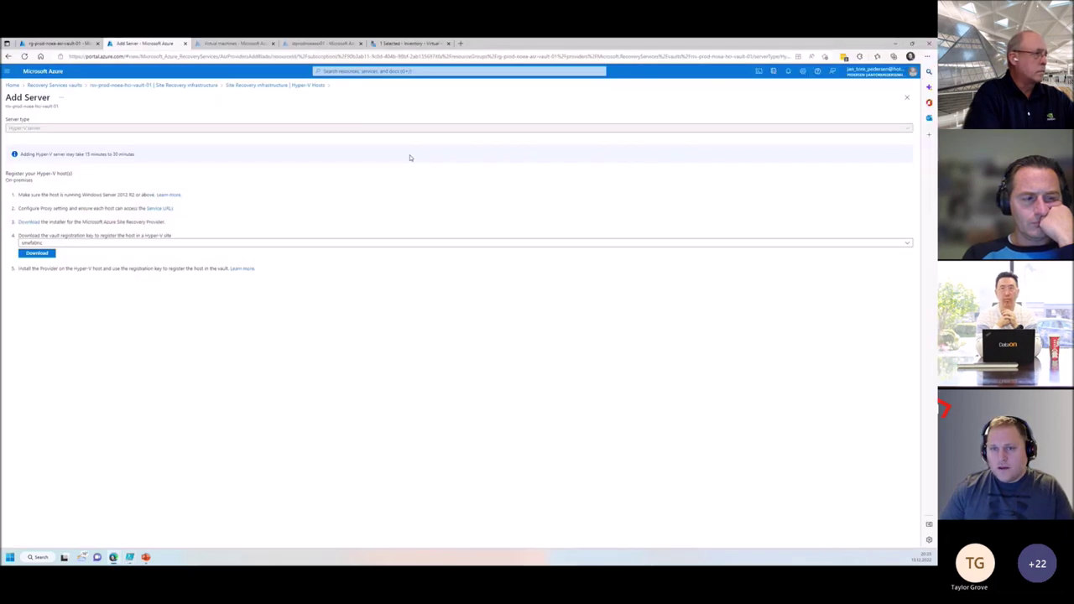
Open the smefabric site under Hyper-V Sites to view its hosts and their protected VMs.
left_click(286, 85)
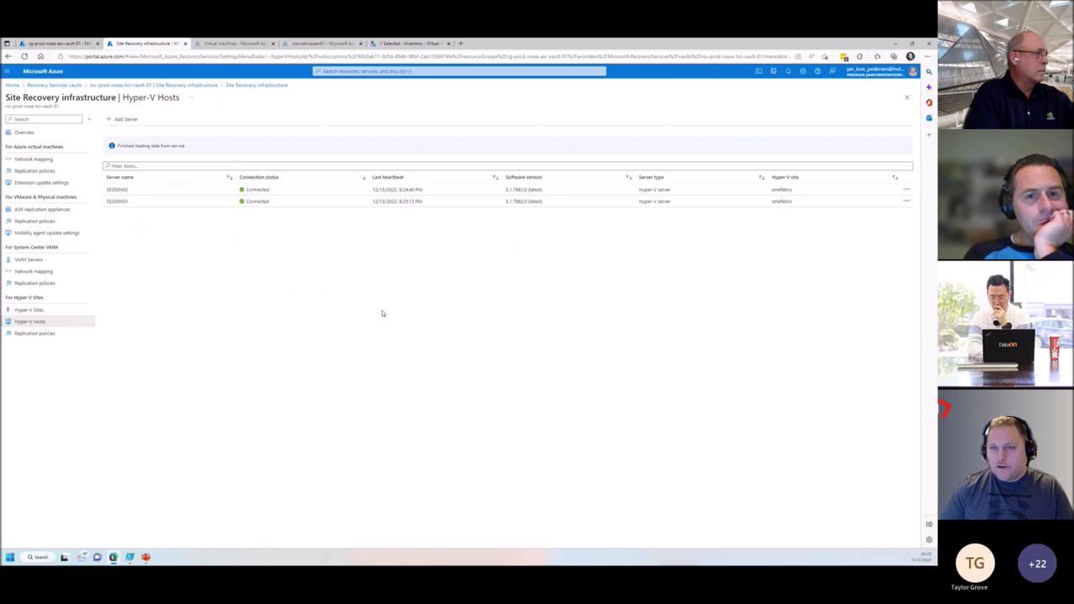
left_click(28, 310)
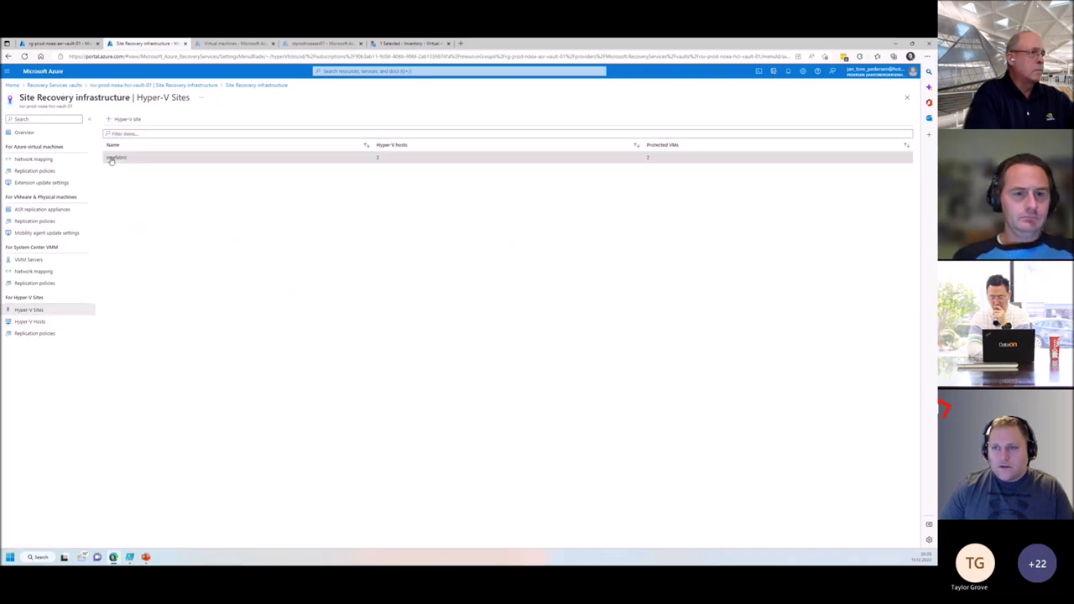
left_click(115, 157)
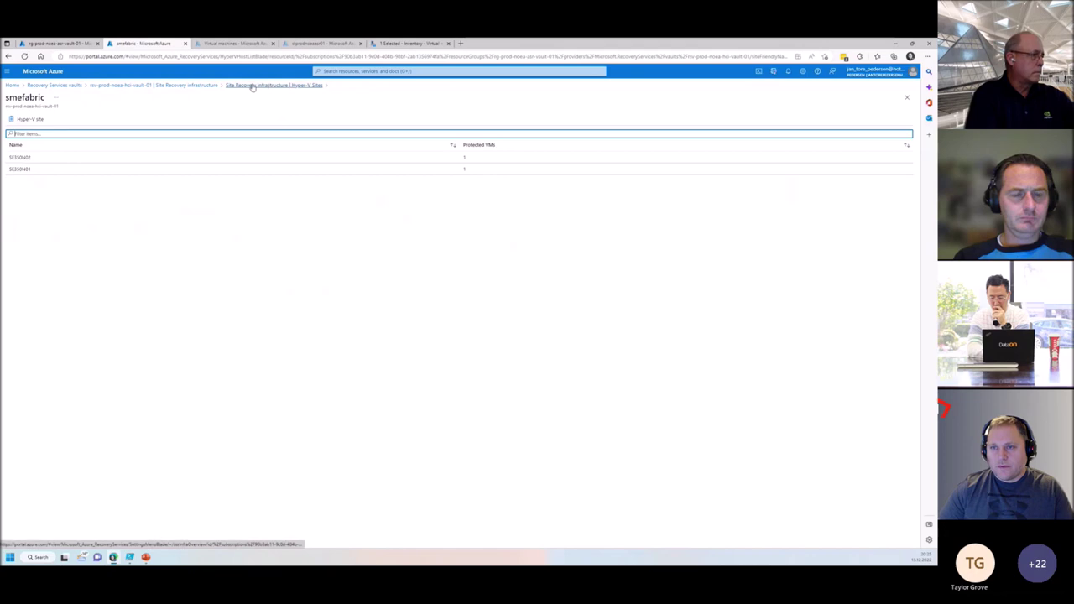
Return to the rsv-prod-noea-hci-vault-01 vault and open its backup policies.
left_click(206, 86)
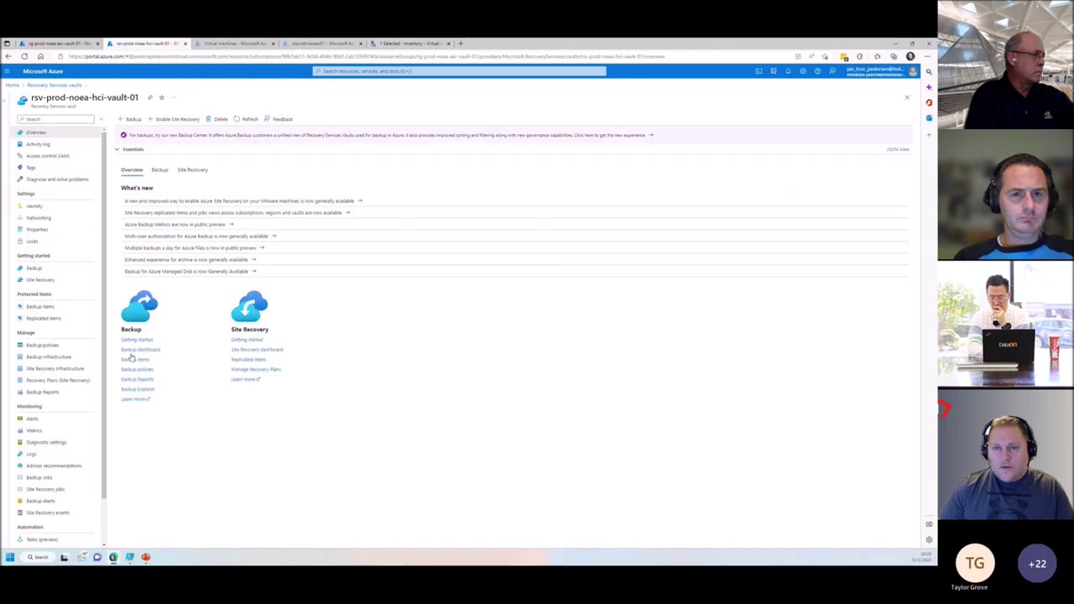
left_click(42, 345)
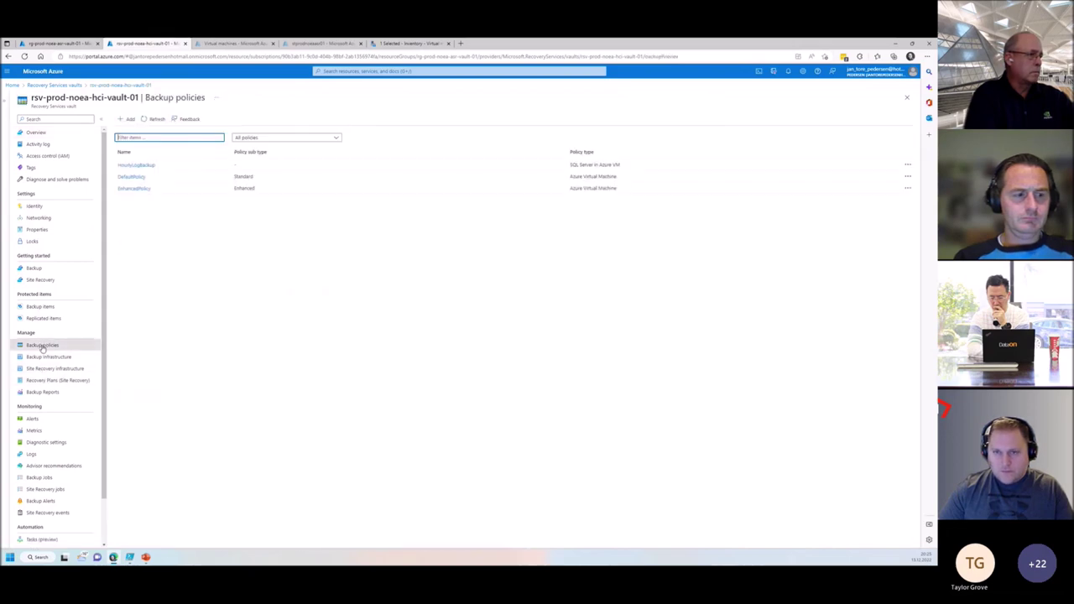
Open the Hyper-V replication policies under the vault's Site Recovery infrastructure and open the settings of Policy1 for editing.
left_click(37, 368)
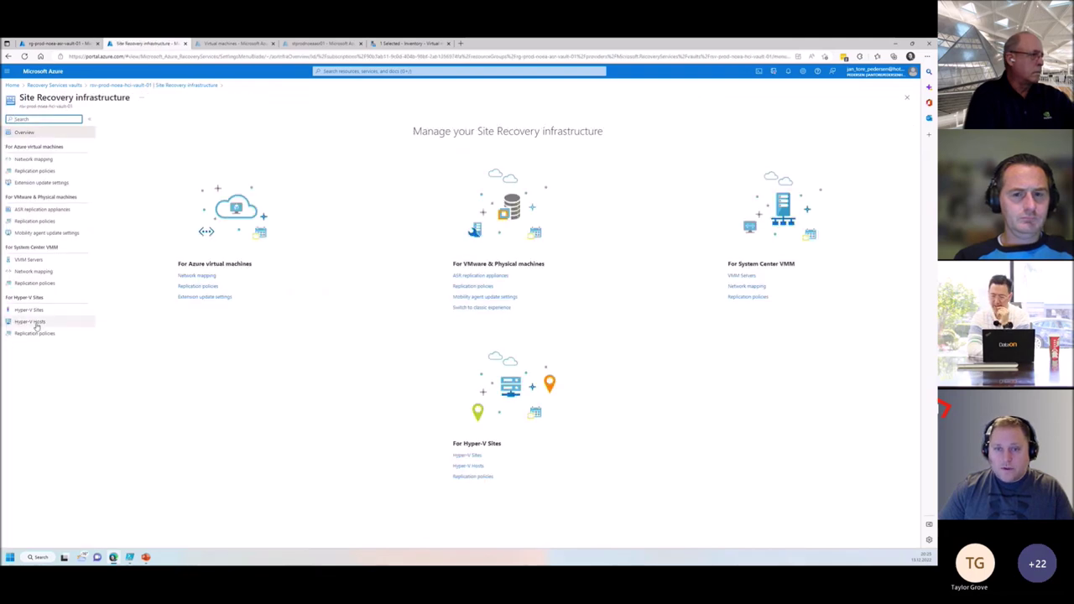
left_click(48, 334)
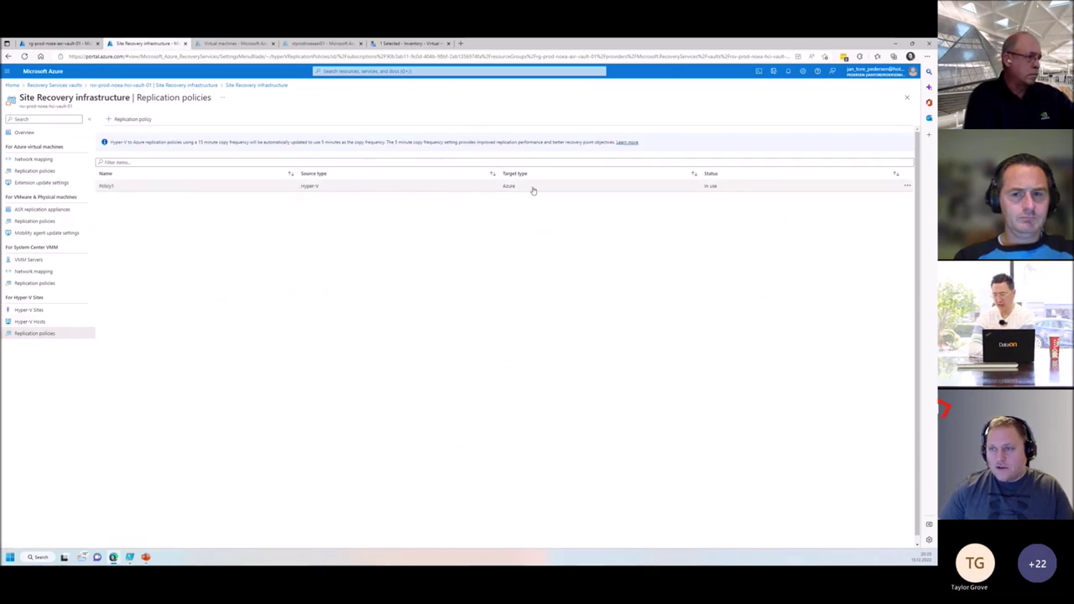
left_click(107, 186)
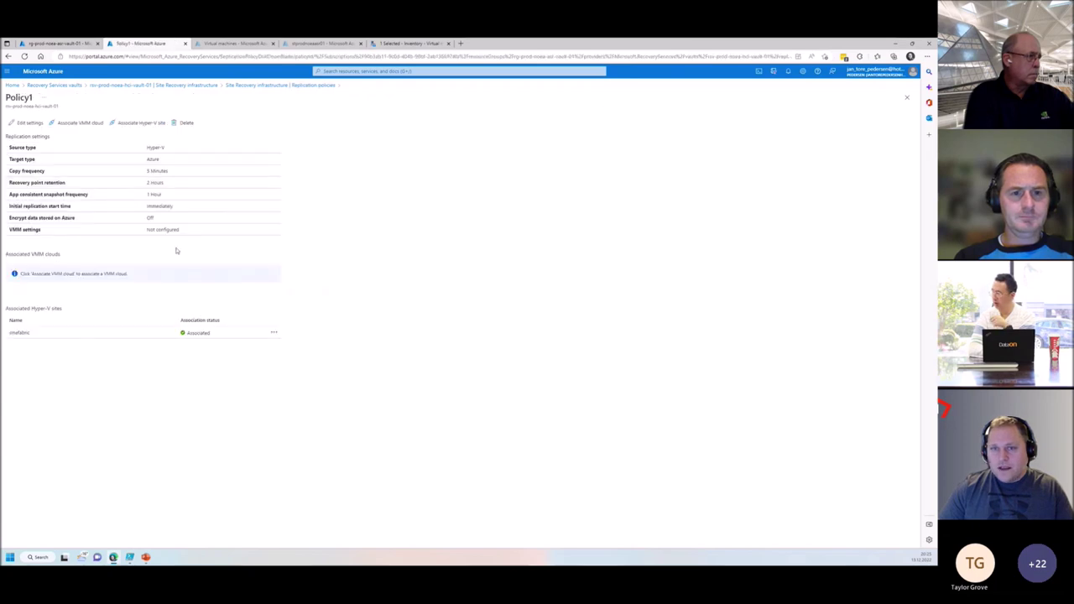
left_click(28, 122)
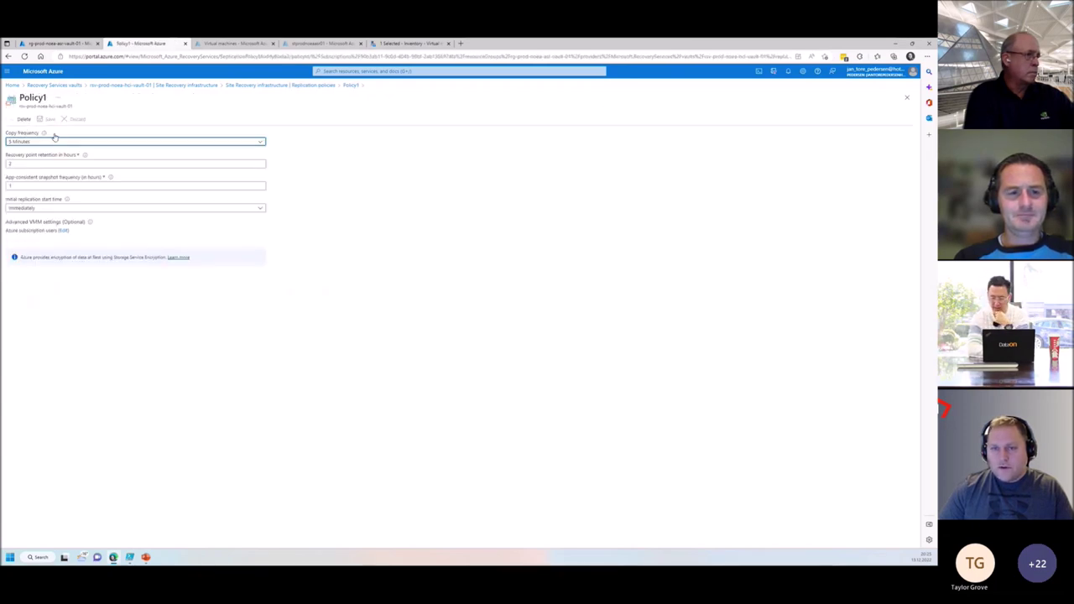
Review Policy1's copy frequency options, recovery point retention, app-consistent snapshot frequency, initial replication start times and advanced VMM settings.
left_click(47, 143)
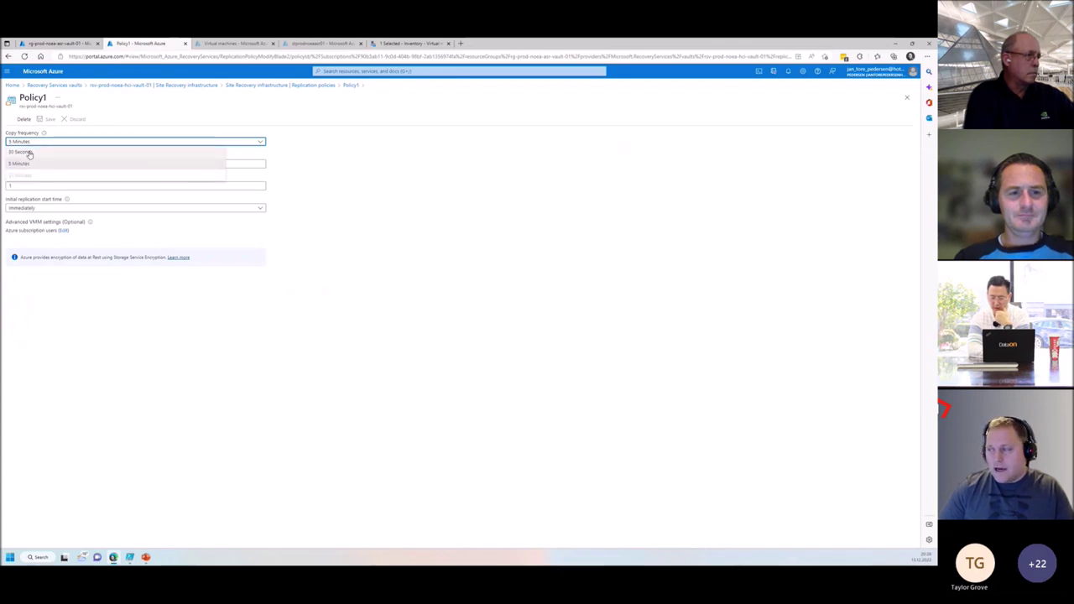
left_click(336, 155)
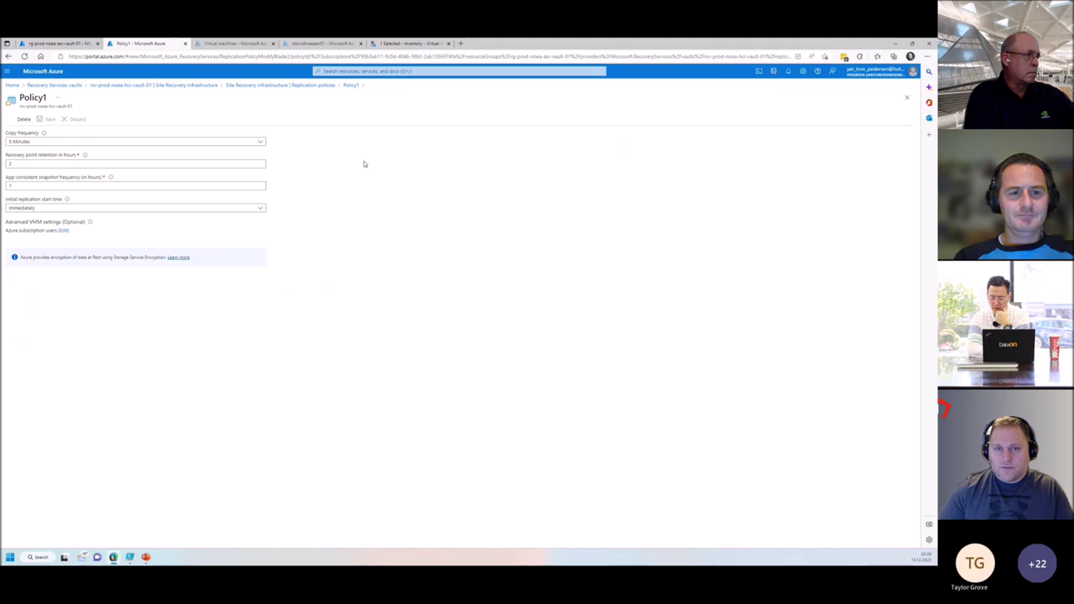
left_click(30, 166)
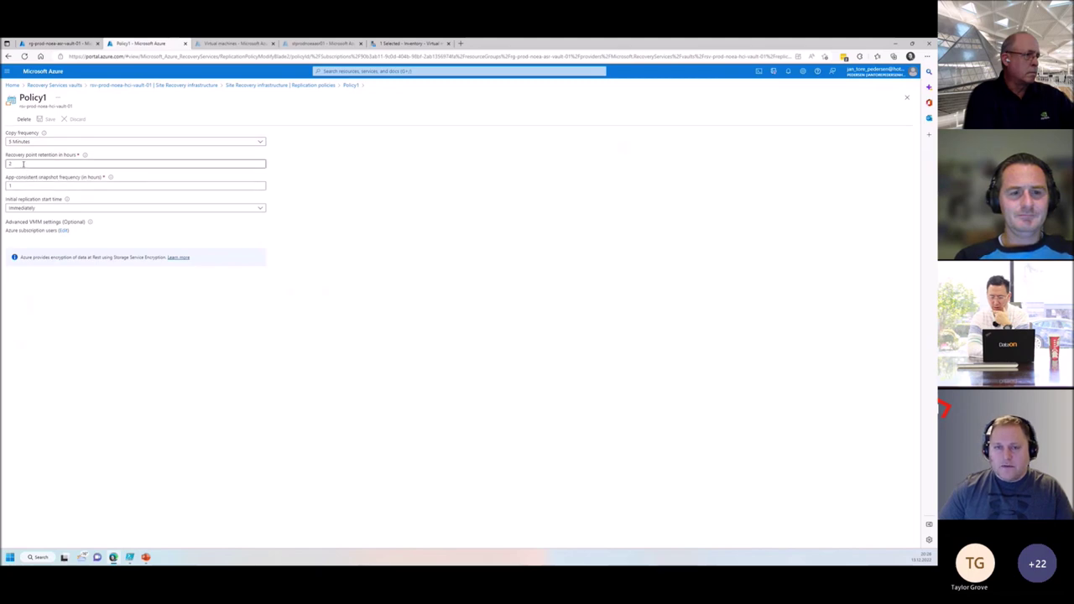
mouse_move(86, 157)
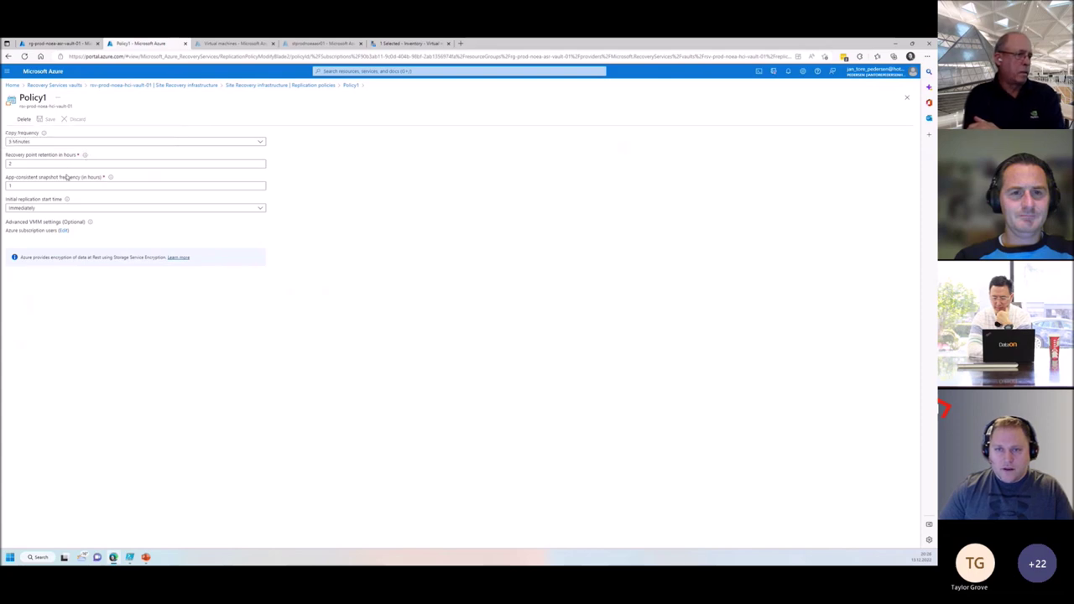
mouse_move(113, 178)
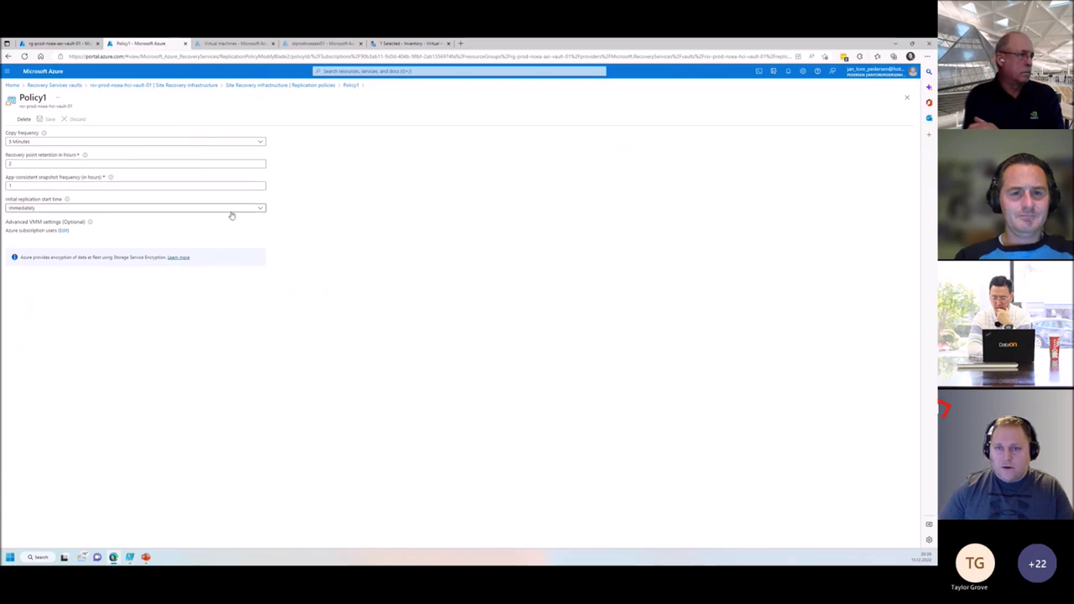
left_click(262, 208)
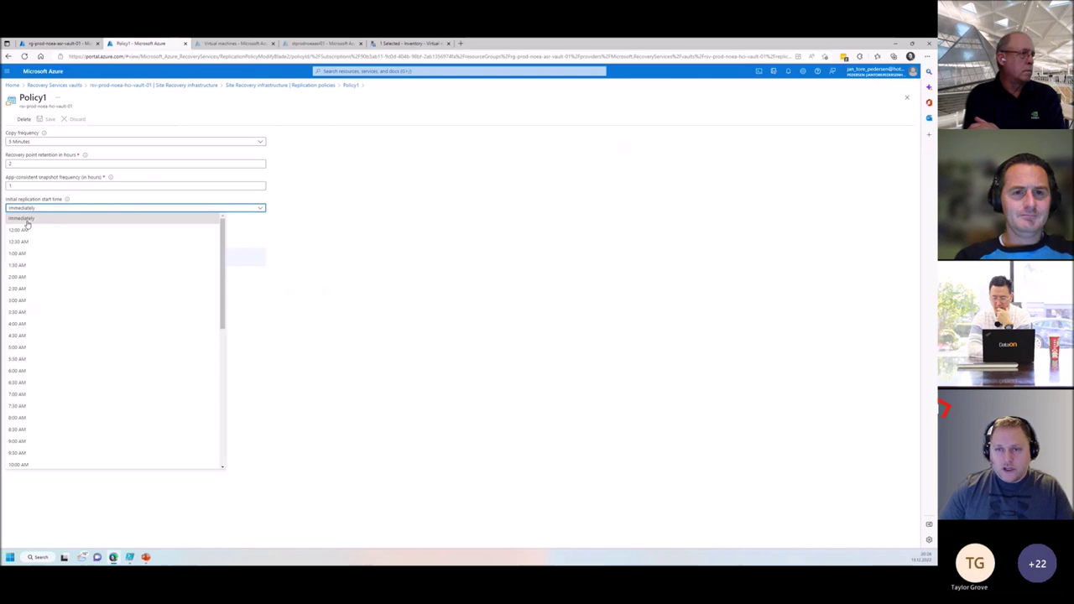
left_click(351, 225)
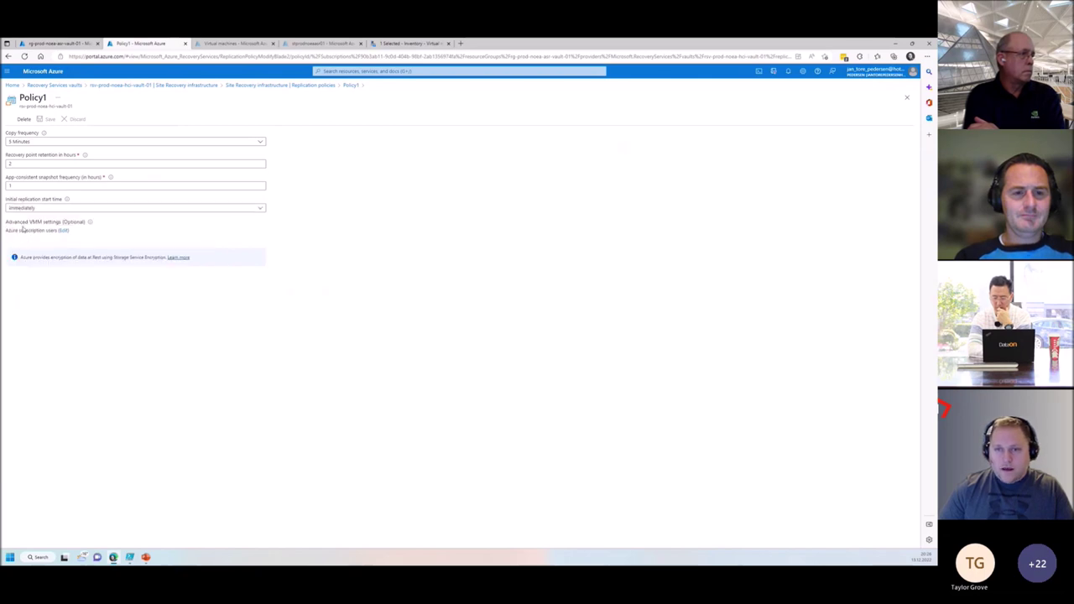
left_click_drag(7, 221, 81, 219)
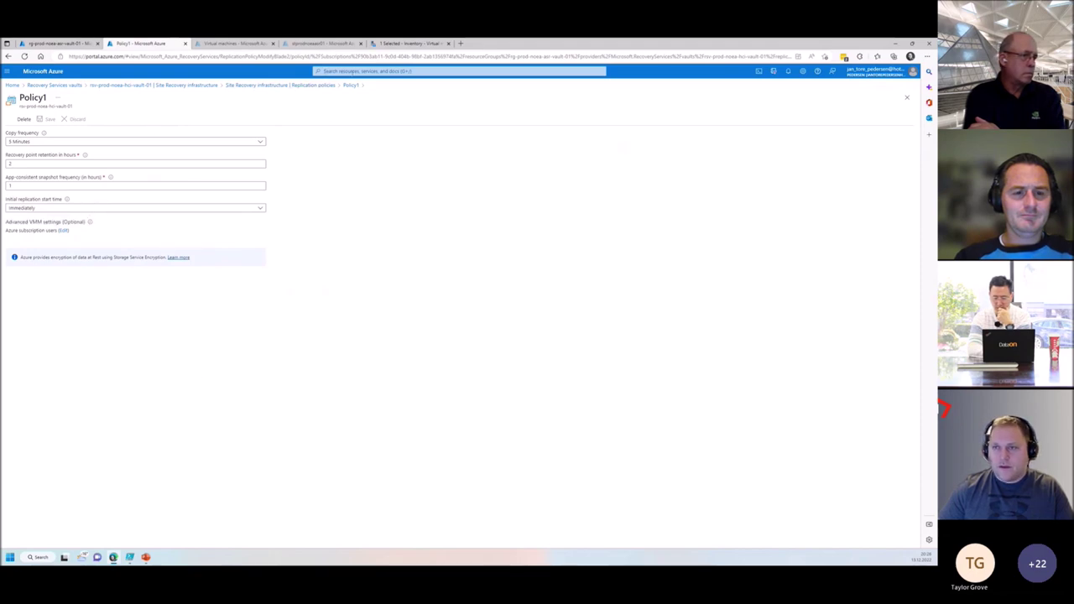
Return to the Hyper-V replication policies list, view the form for creating a replication policy and close it without saving.
left_click(350, 85)
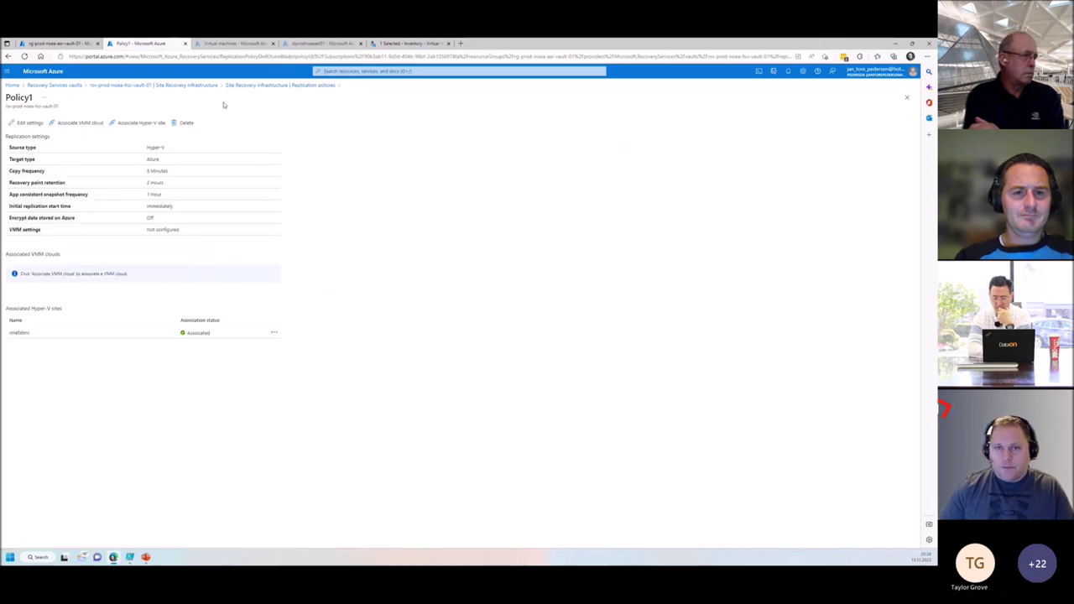
left_click(271, 87)
left_click(126, 120)
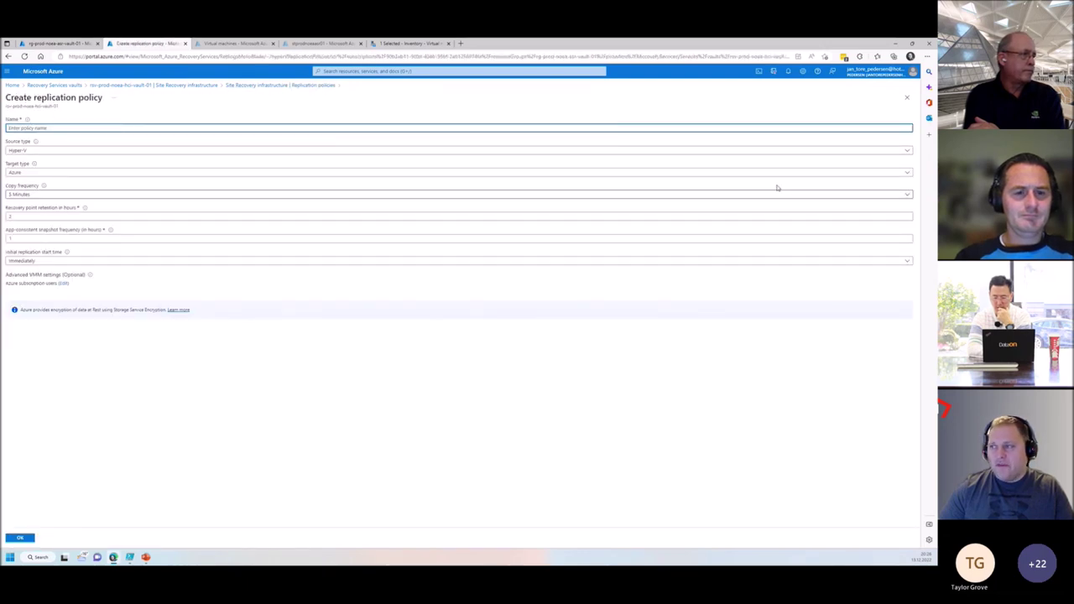
left_click(906, 97)
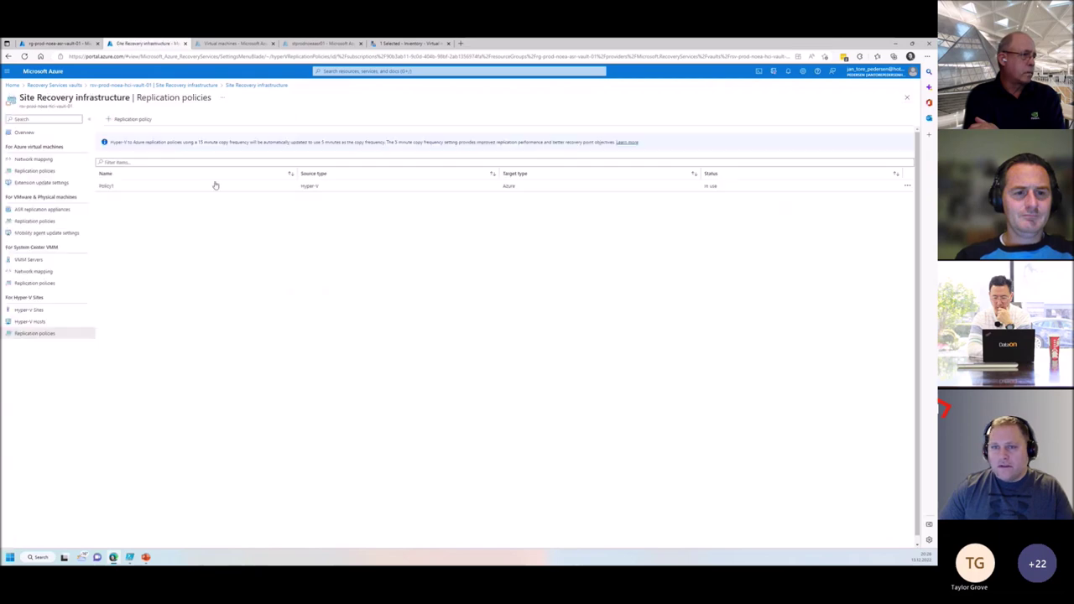
Reopen Policy1 and check which Hyper-V sites are associated with it.
left_click(113, 185)
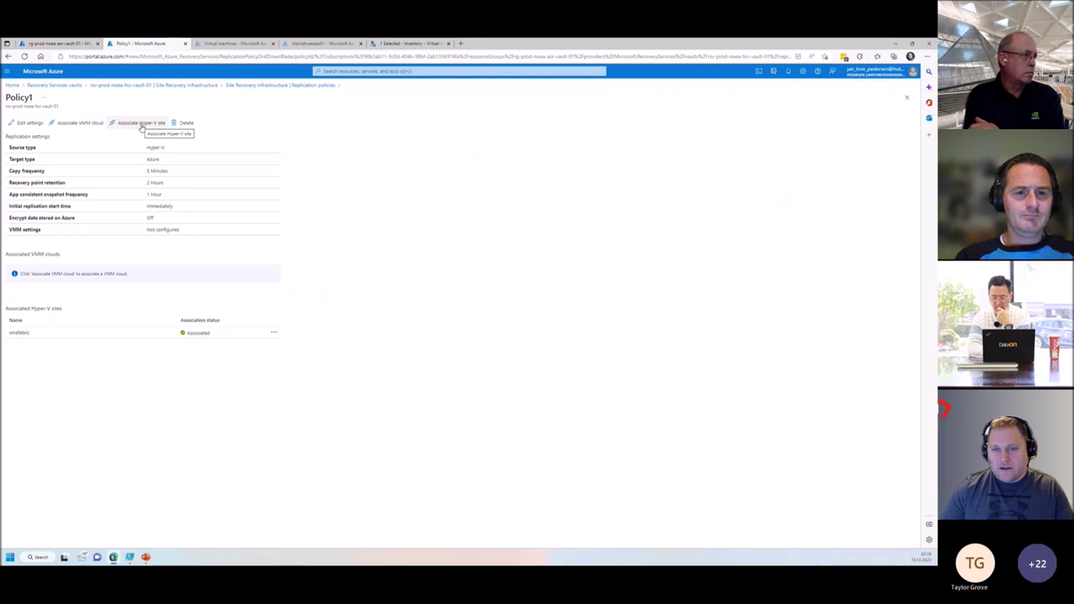
left_click_drag(6, 306, 305, 338)
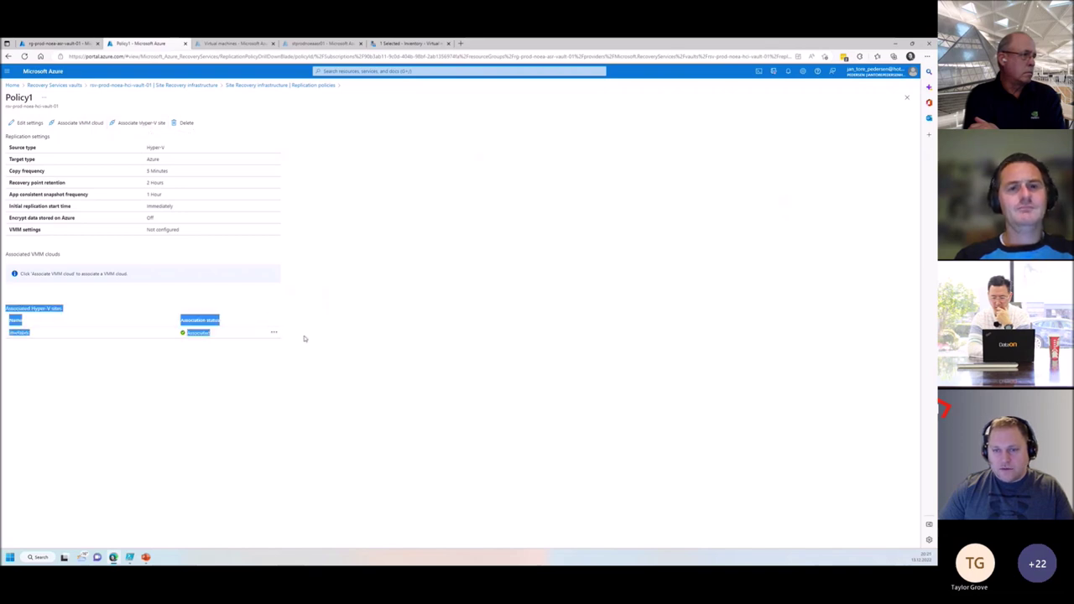
left_click(256, 394)
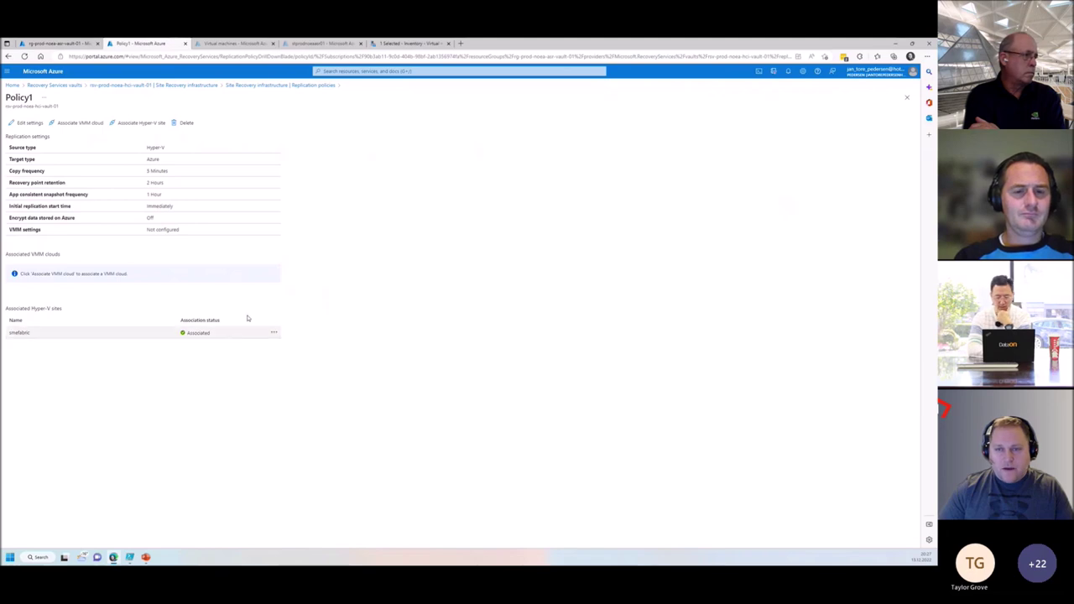
Return to the rsv-prod-noea-hci-vault-01 vault, check the status of its replicated items and open SR1.
left_click(201, 85)
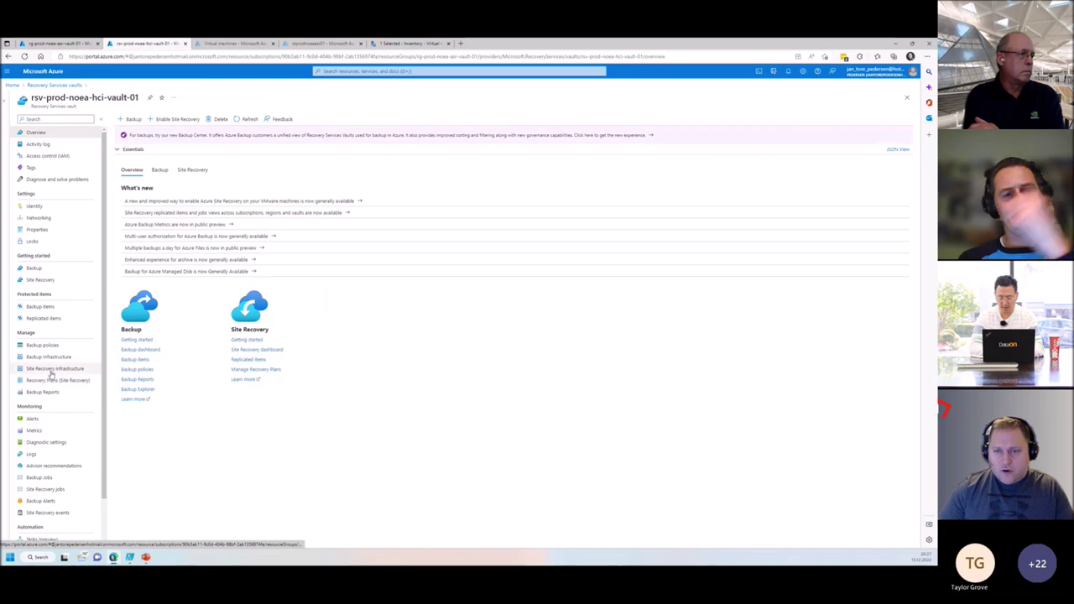
left_click(52, 369)
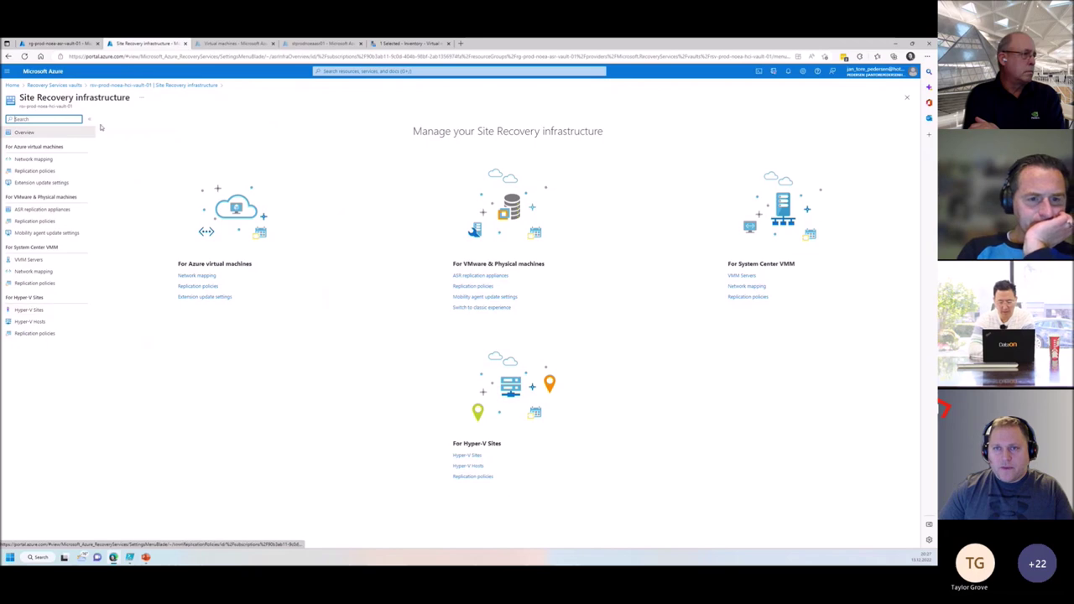
left_click(122, 85)
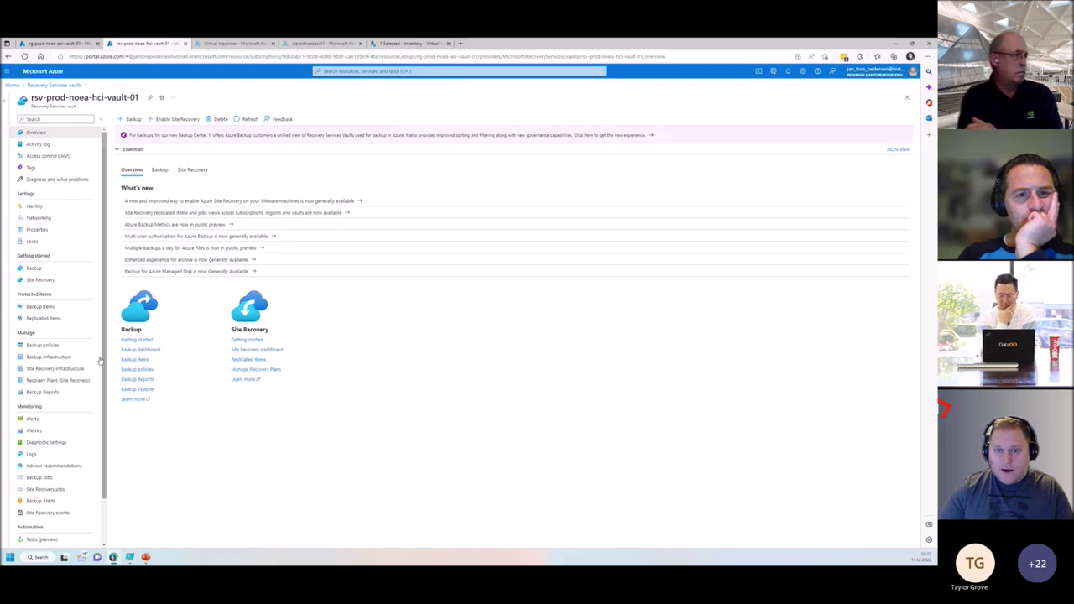
left_click(38, 319)
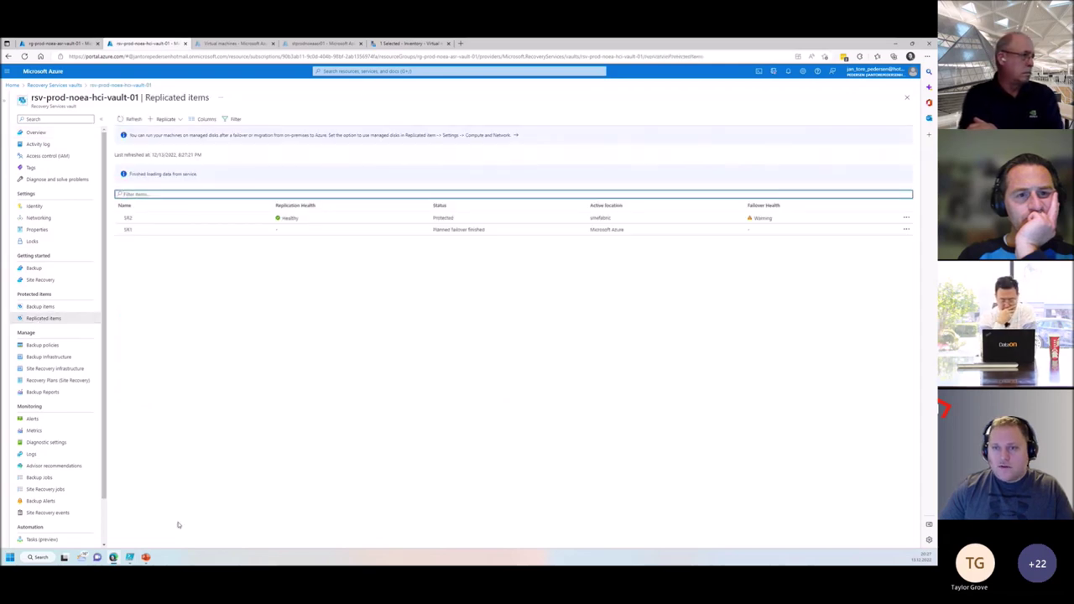
left_click(37, 307)
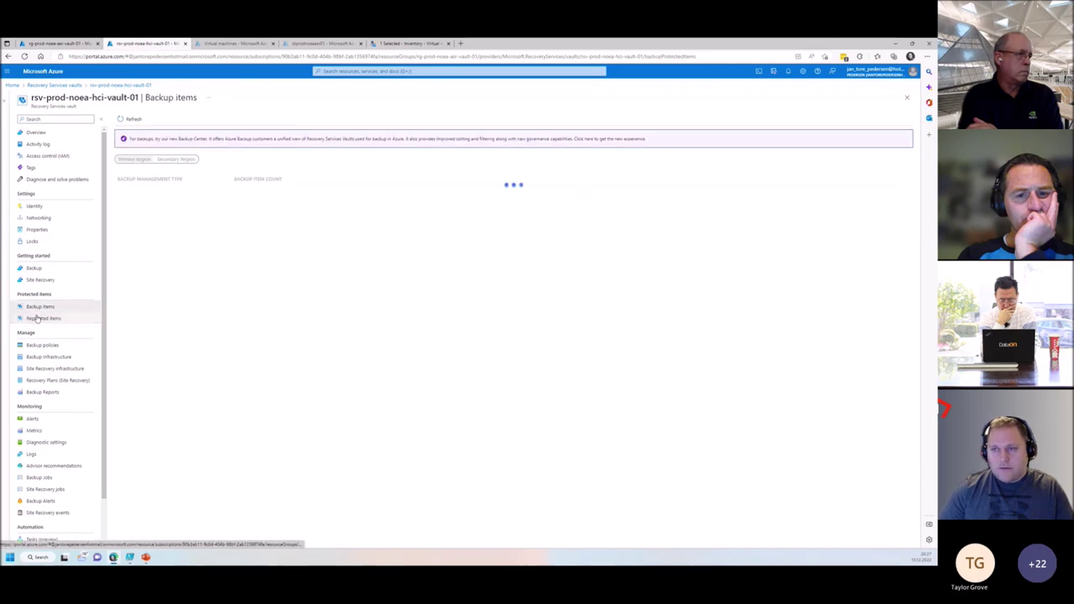
left_click(37, 318)
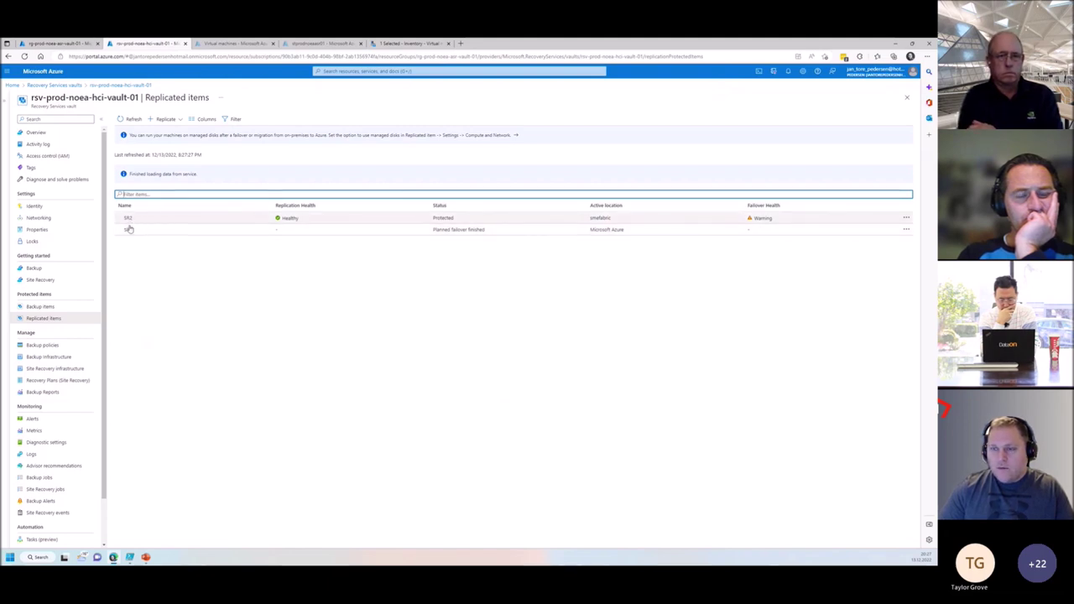
left_click_drag(486, 229, 435, 234)
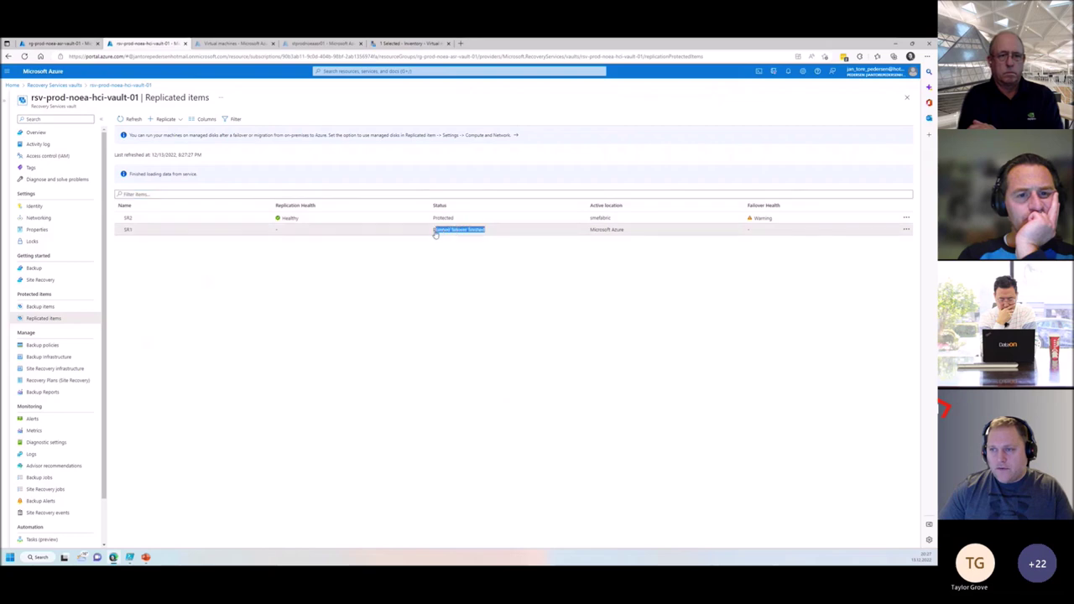
left_click(128, 230)
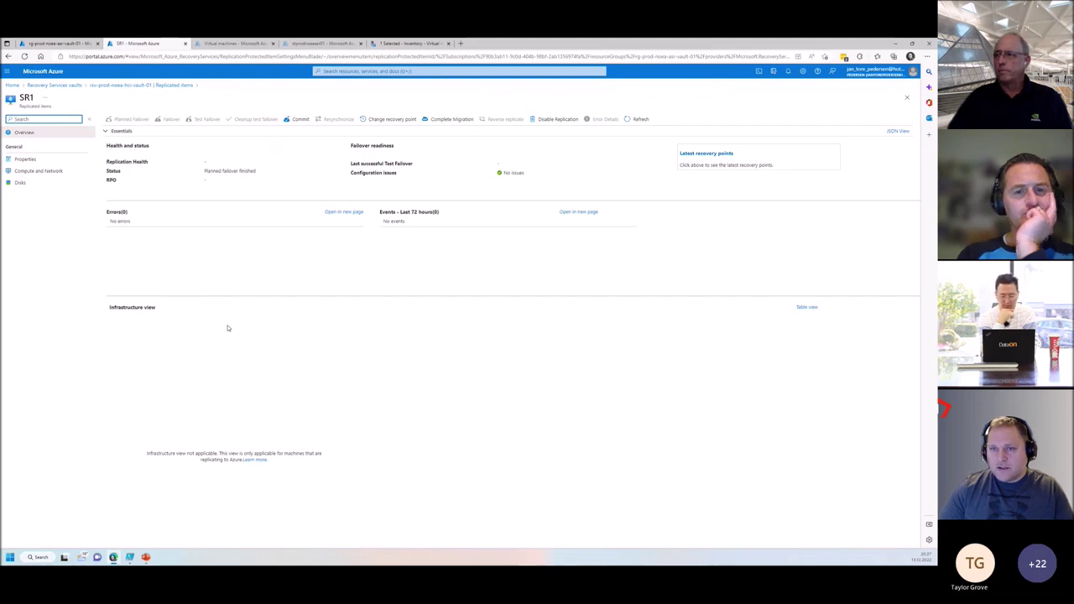
View the SR1 virtual machine in Azure, and switch to Windows Admin Center to select SR1 in the cluster's virtual machine inventory.
left_click(252, 42)
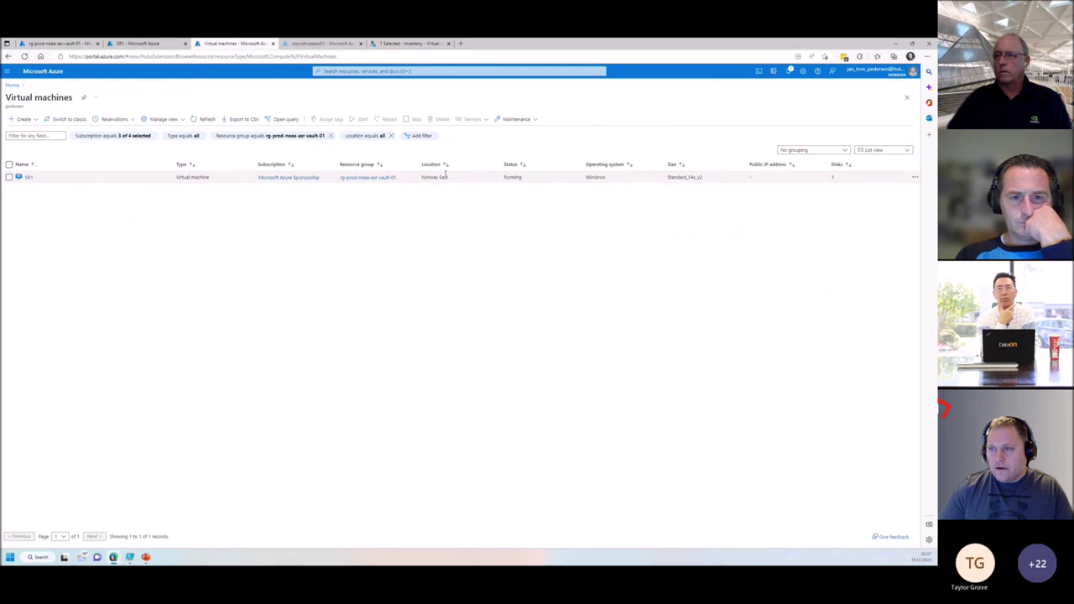
left_click(28, 178)
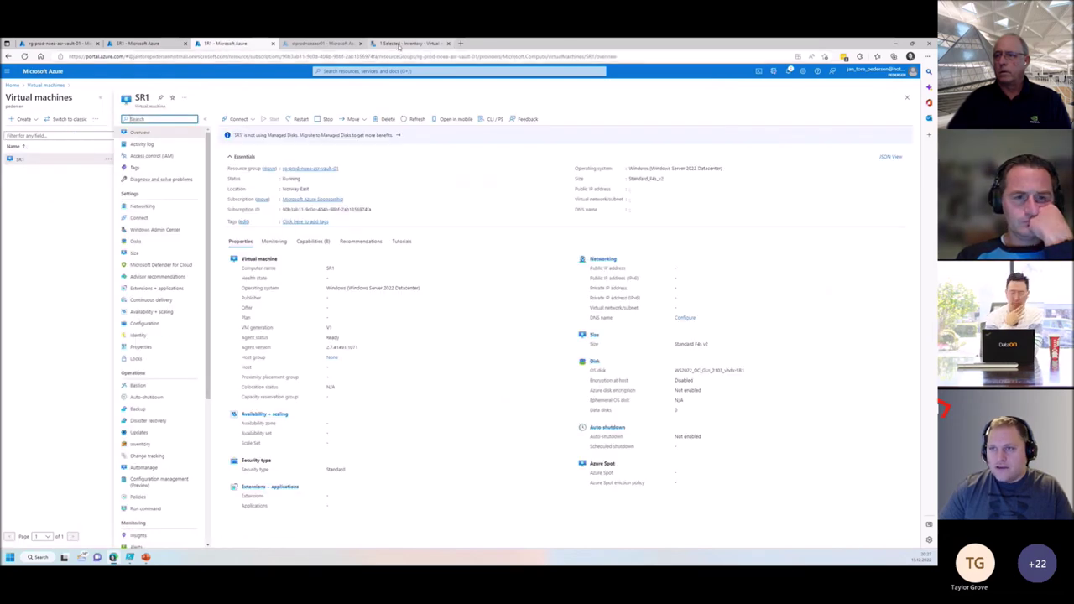
left_click(410, 43)
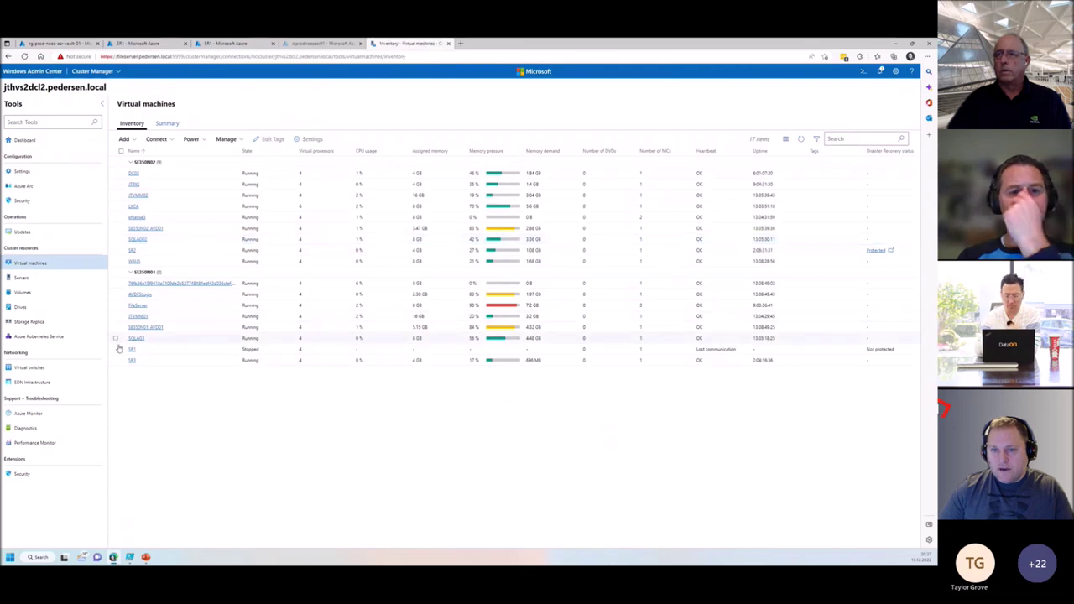
left_click(269, 350)
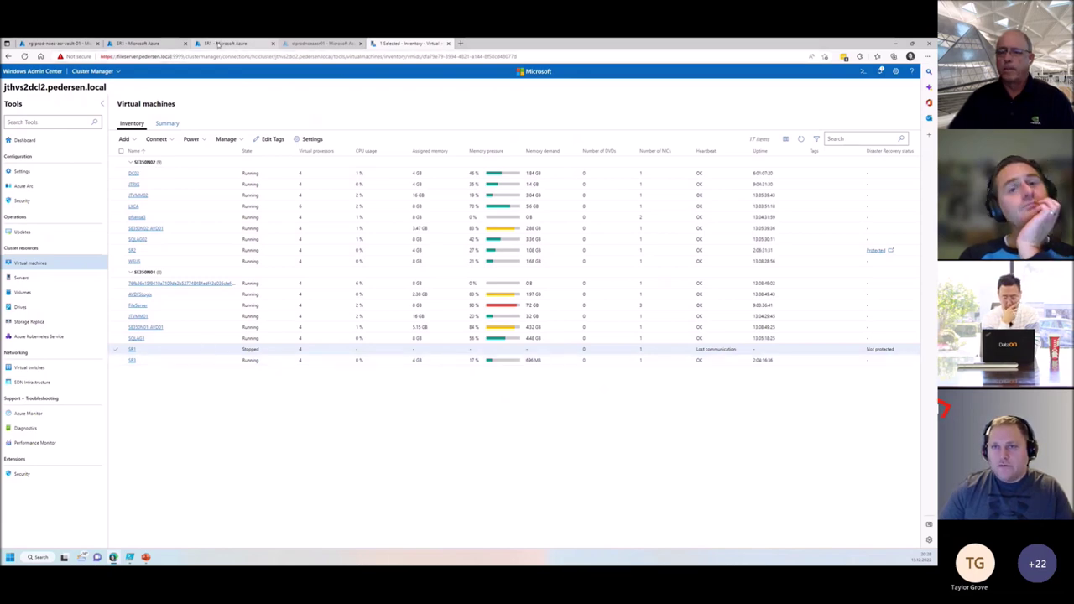
Switch back to the Azure portal, check the SR1 virtual machine's private IP address and return to the vault's replicated items list.
left_click(218, 43)
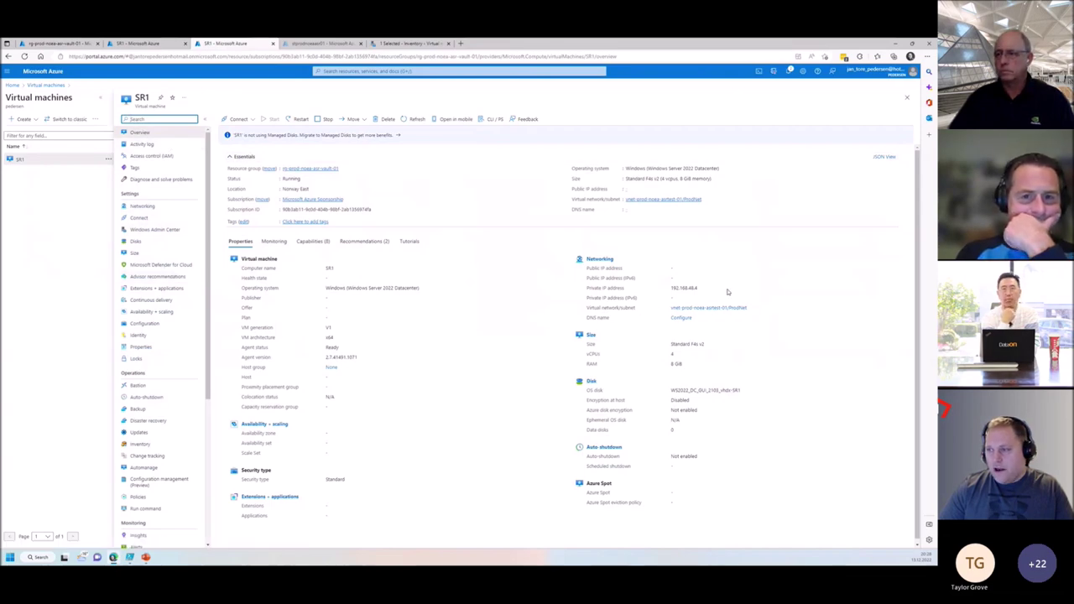
left_click_drag(701, 287, 584, 289)
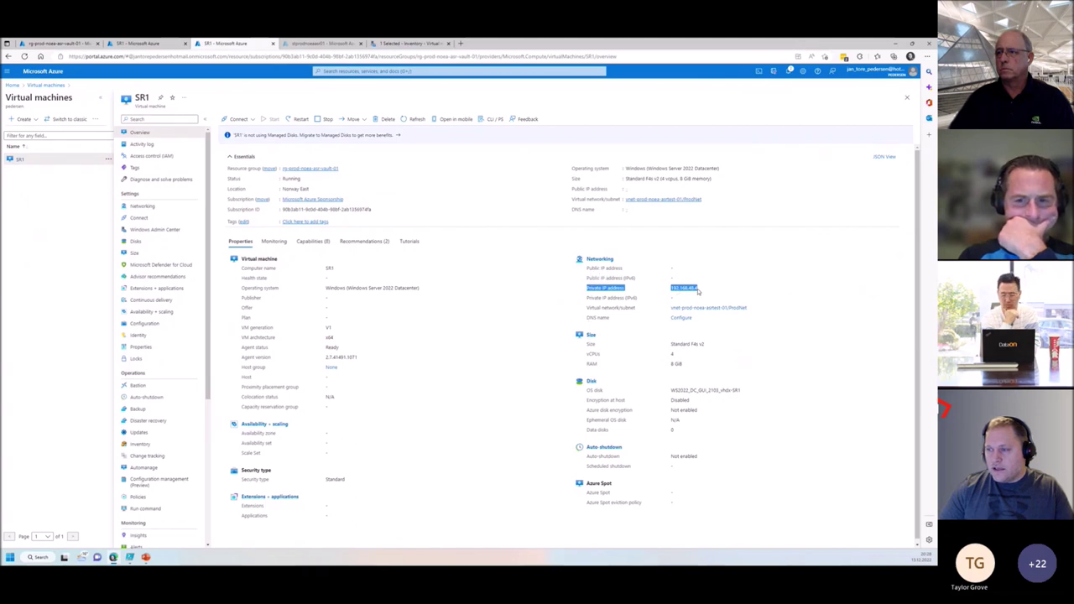
left_click_drag(699, 289, 672, 288)
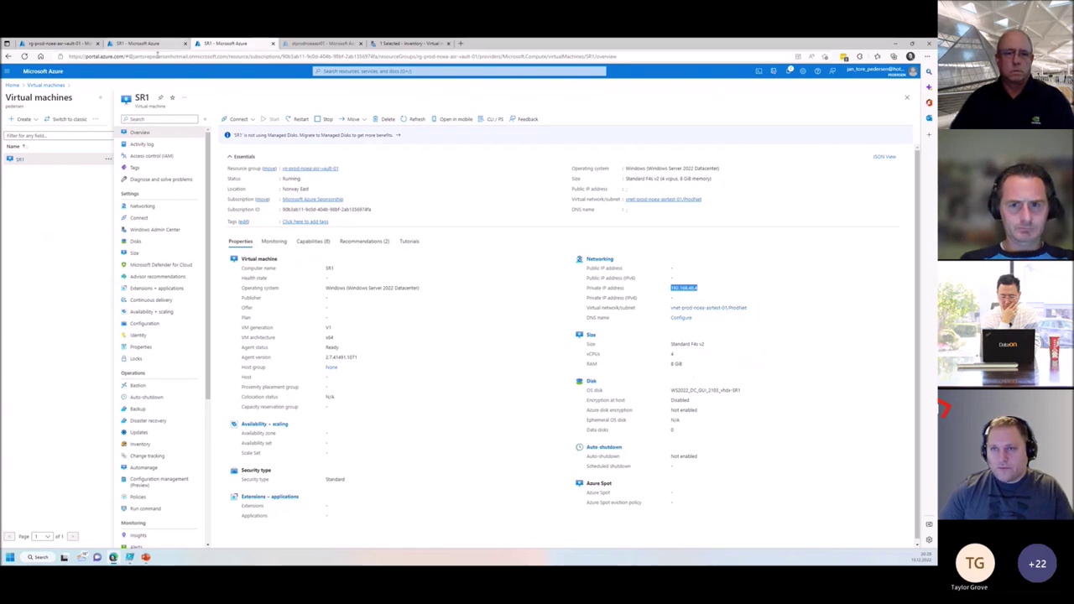
left_click(148, 44)
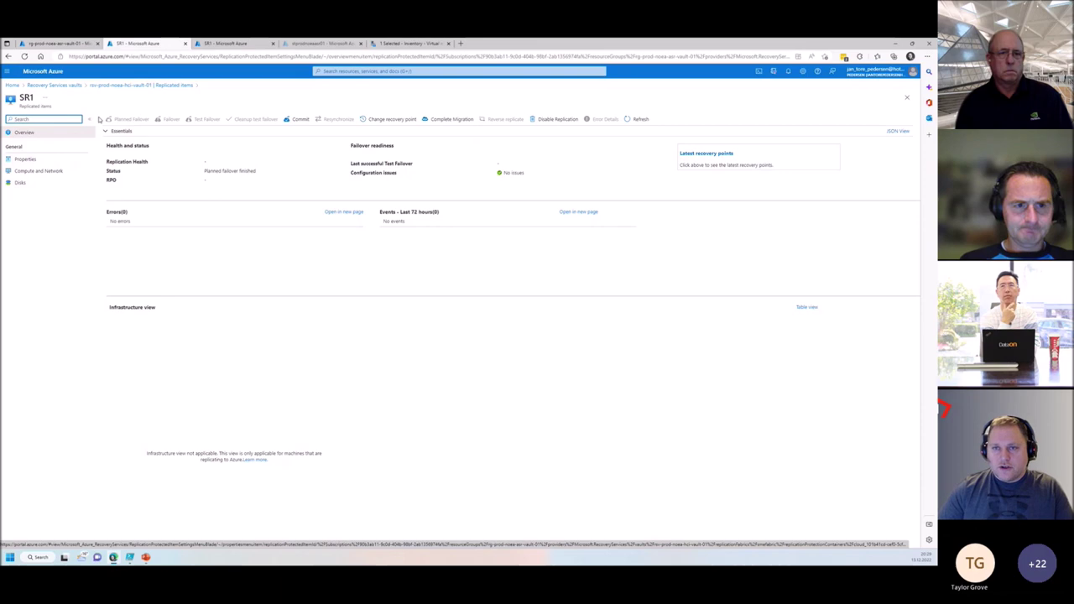
left_click(158, 87)
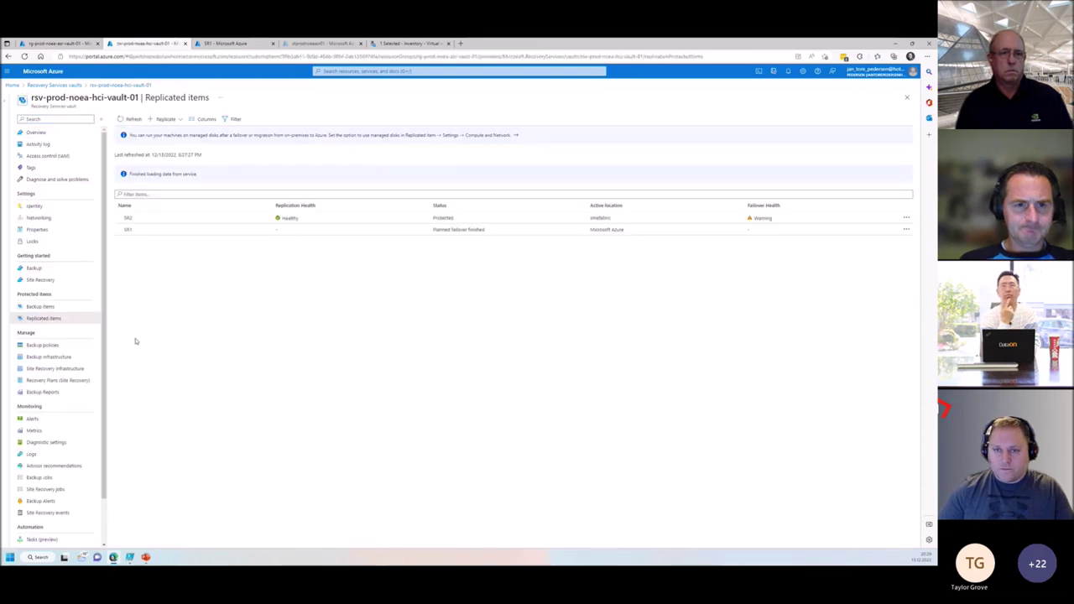
Start a test failover of replicated item SR2 to Microsoft Azure using the virtual network vnet-prod-noea-asrtest-01.
left_click(129, 218)
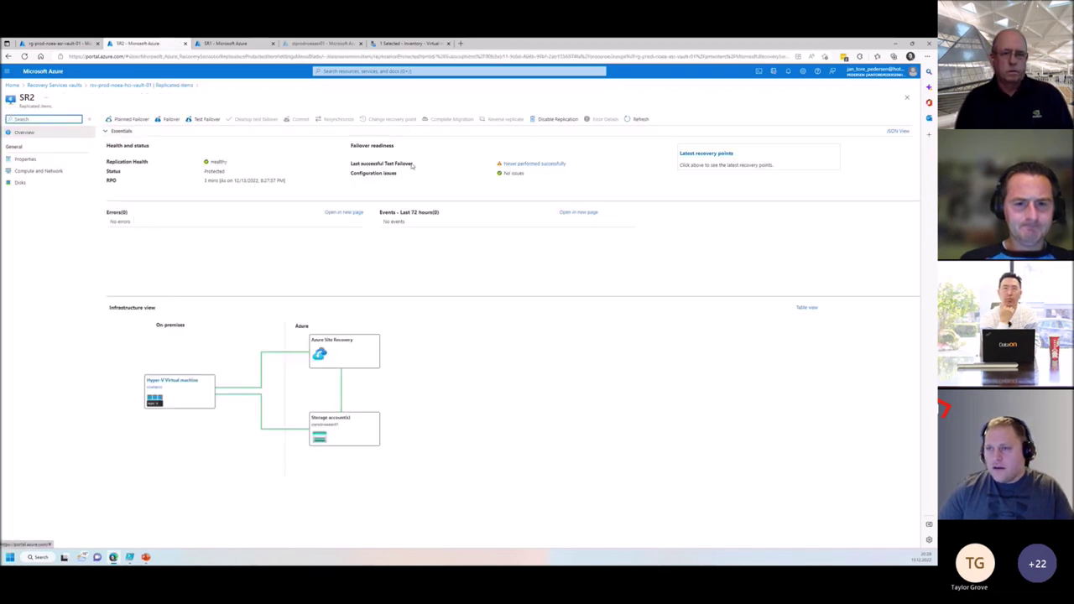
left_click_drag(413, 164, 314, 157)
left_click(314, 157)
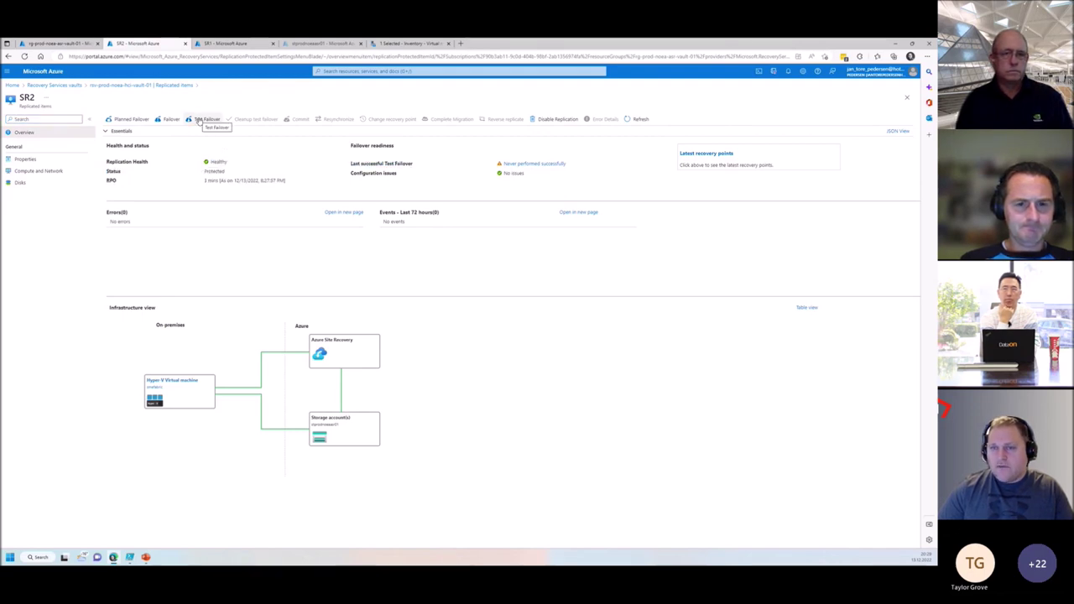
left_click(199, 121)
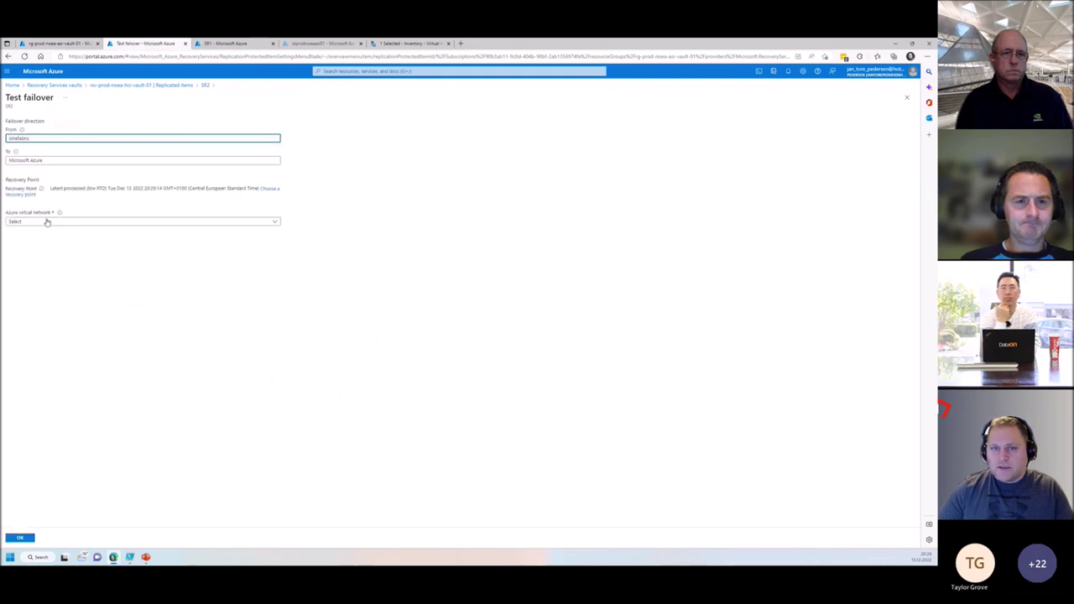
left_click(47, 223)
left_click(57, 241)
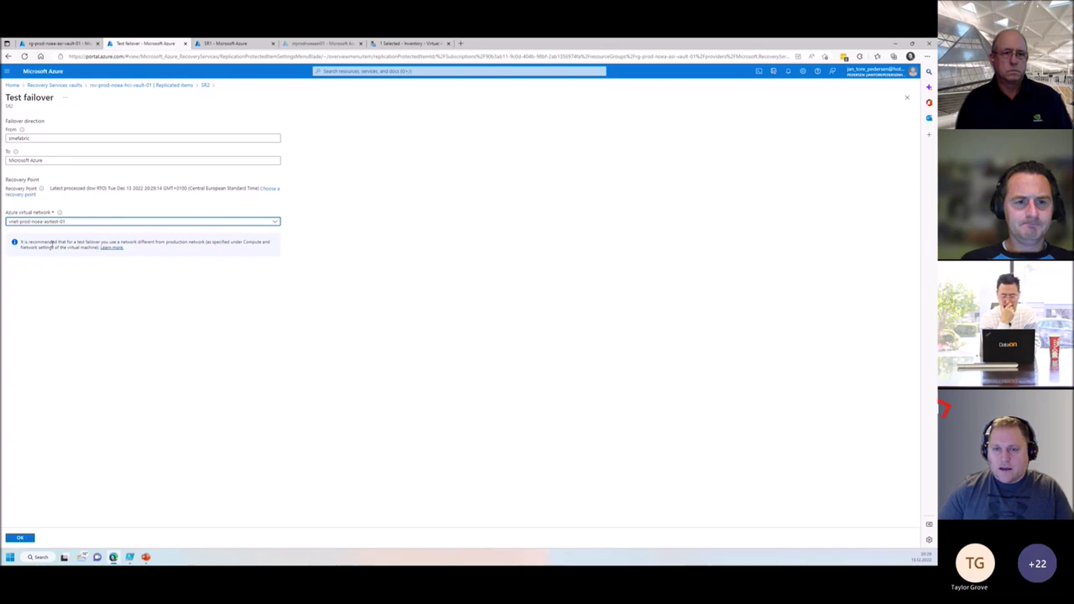
left_click(40, 222)
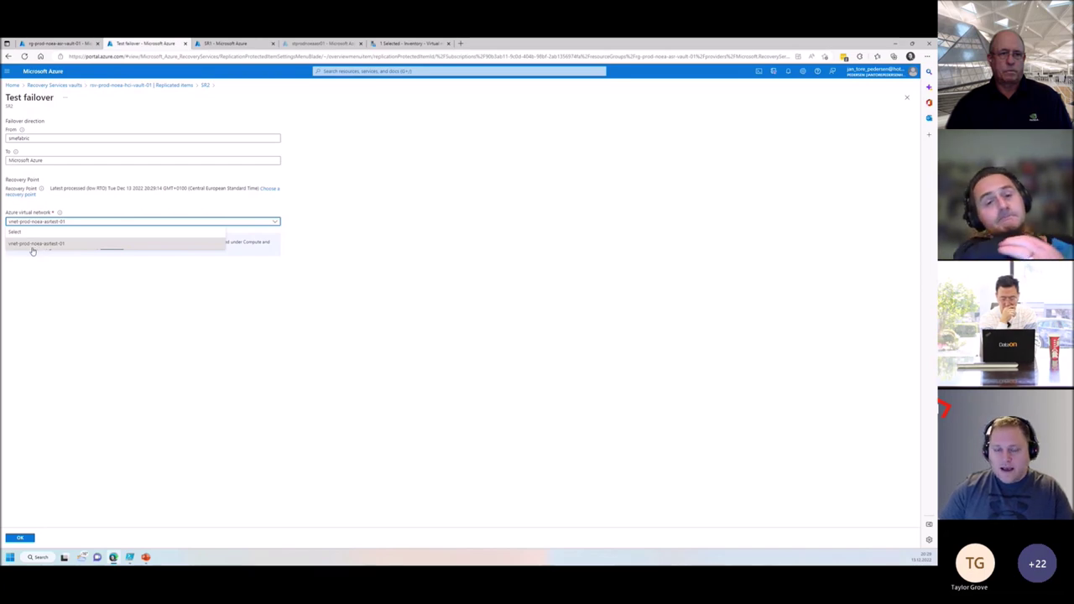
left_click(33, 245)
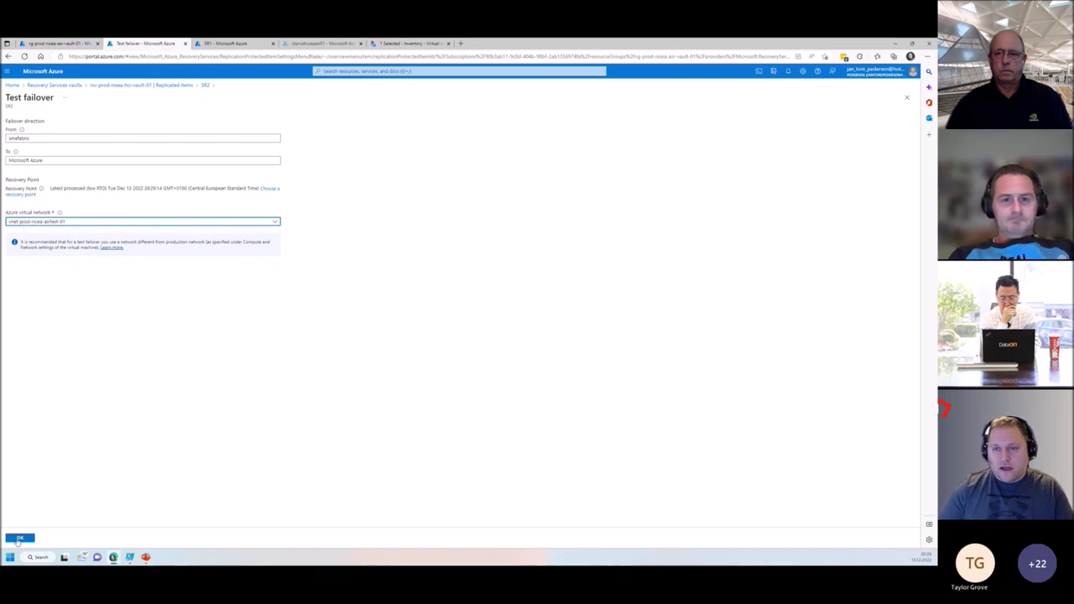
left_click(18, 537)
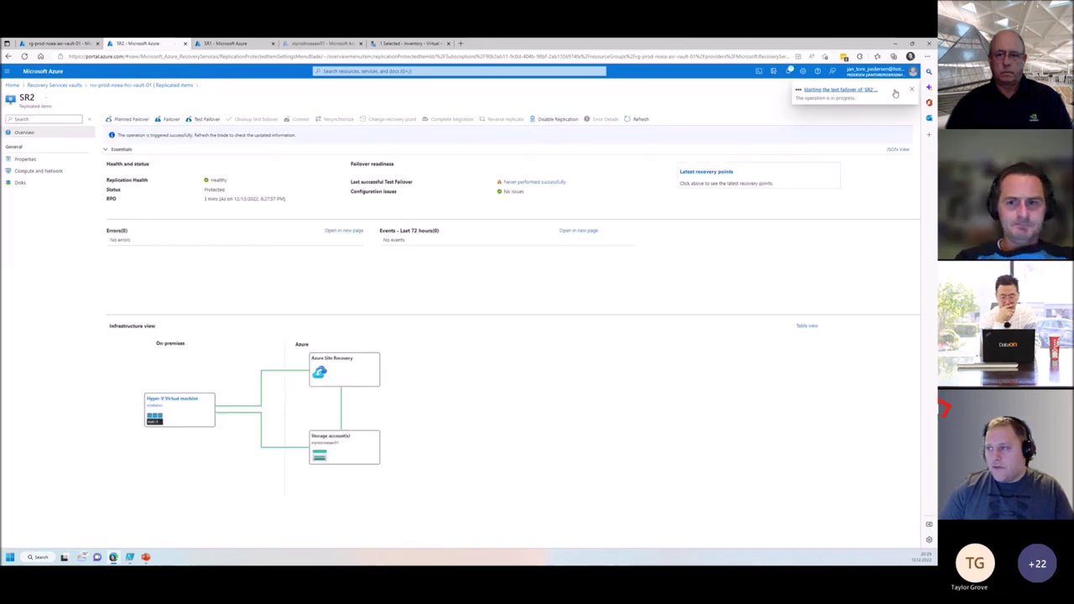
Return to the vault's replicated items and begin replicating Hyper-V machines to Azure, with the existing Hyper-V site as source location.
left_click(139, 87)
left_click(178, 119)
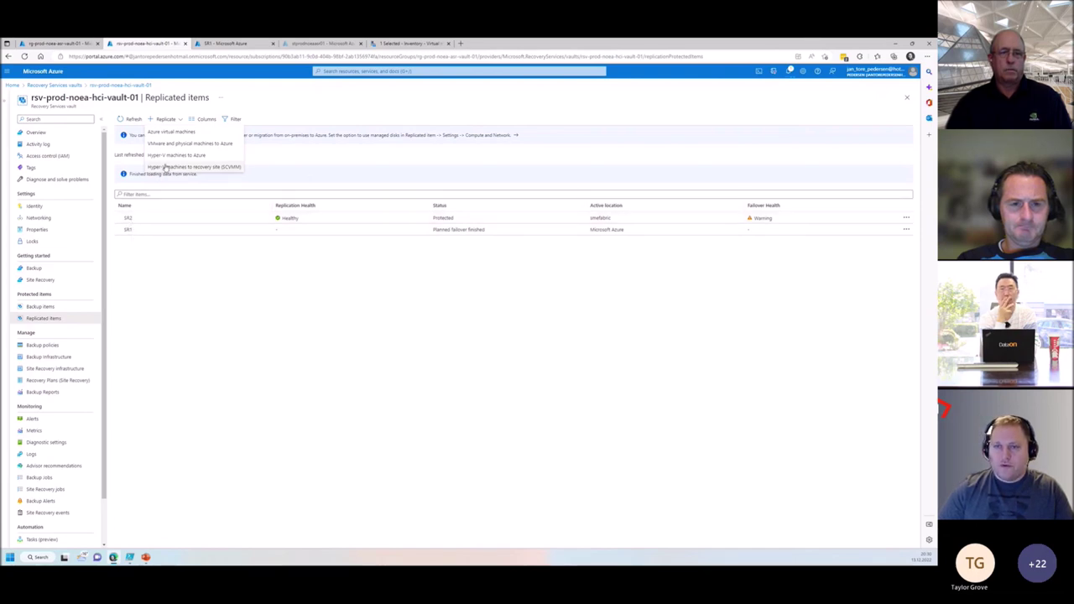
left_click(170, 156)
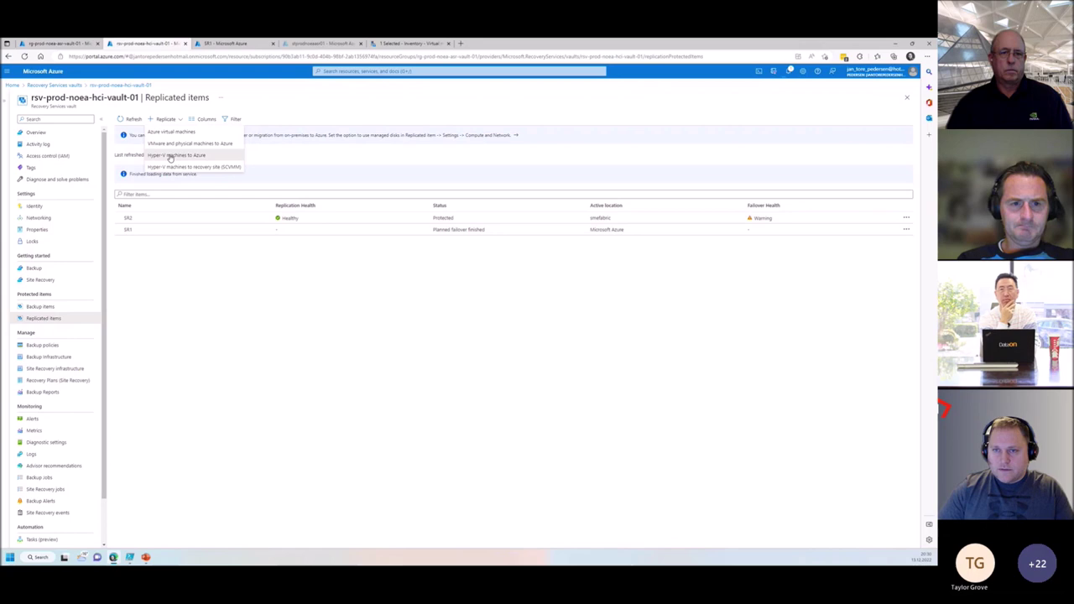
left_click(127, 173)
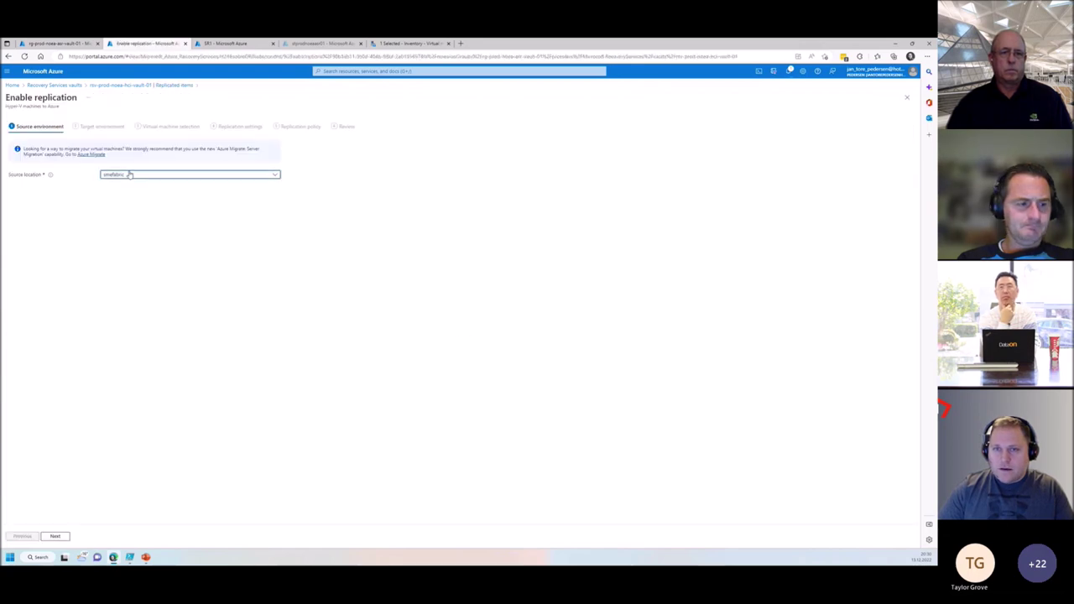
left_click(126, 197)
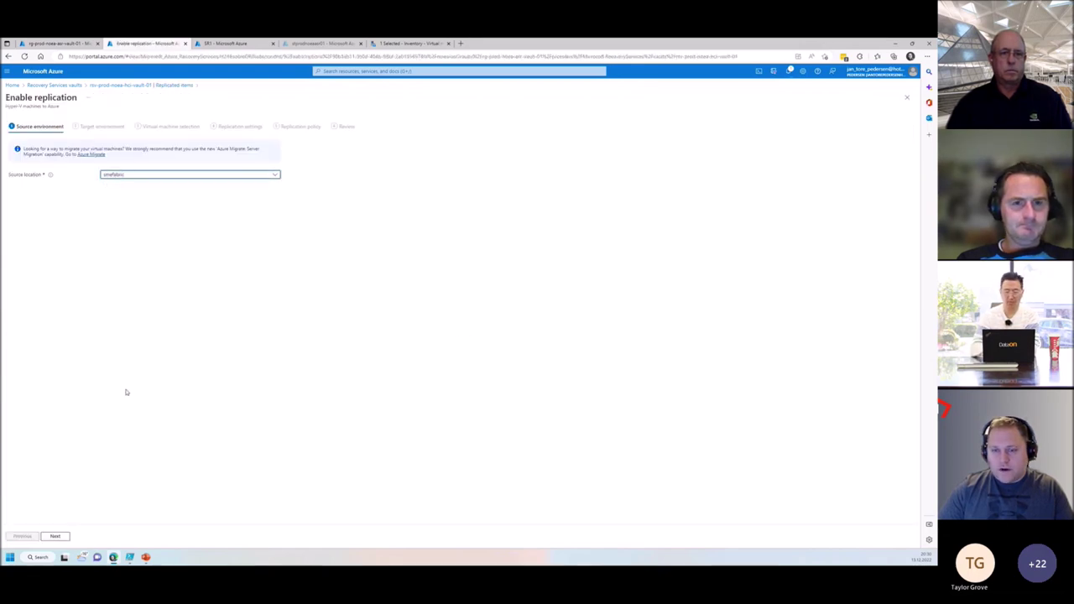
left_click(54, 535)
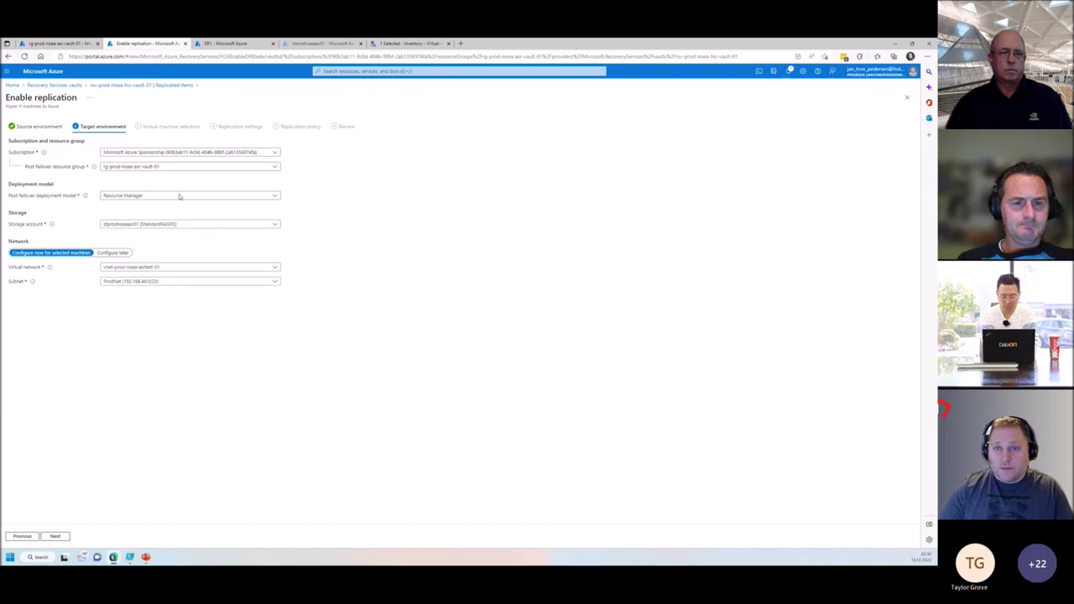
Configure the target environment with the Resource Manager deployment model, the vnet-prod-noea-asrtest-01 network and the ProdNet subnet.
left_click(158, 197)
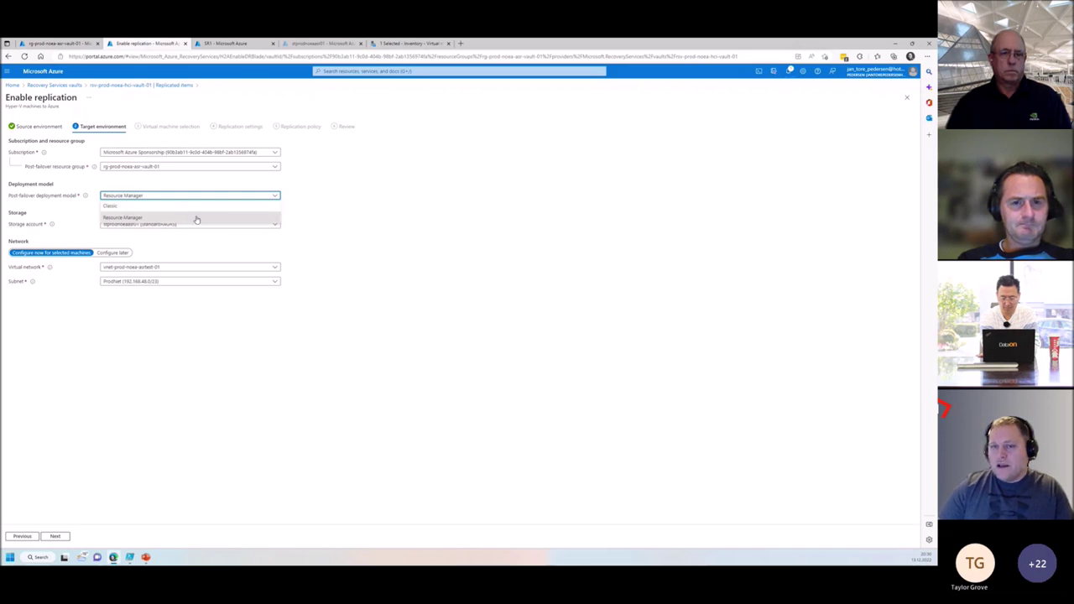
left_click(362, 210)
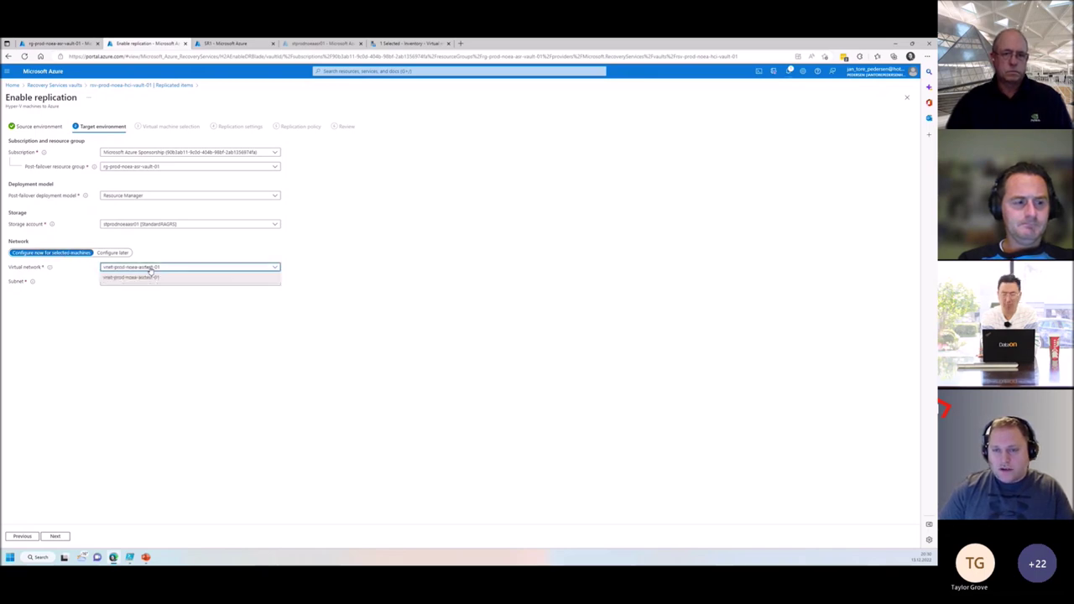
left_click(178, 284)
left_click(132, 266)
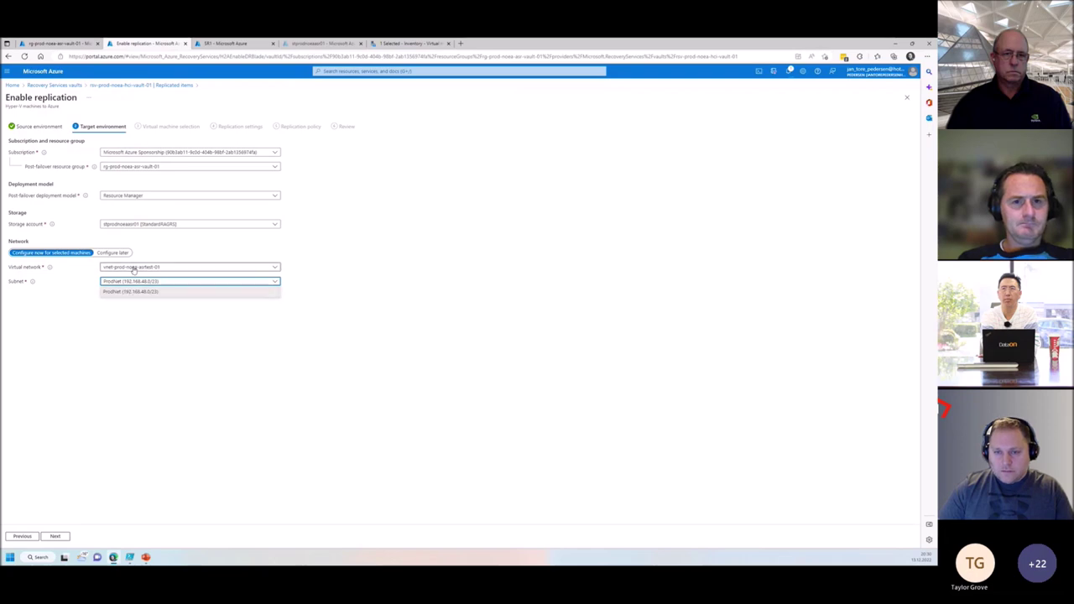
left_click(160, 278)
left_click(254, 282)
left_click(249, 288)
left_click(52, 537)
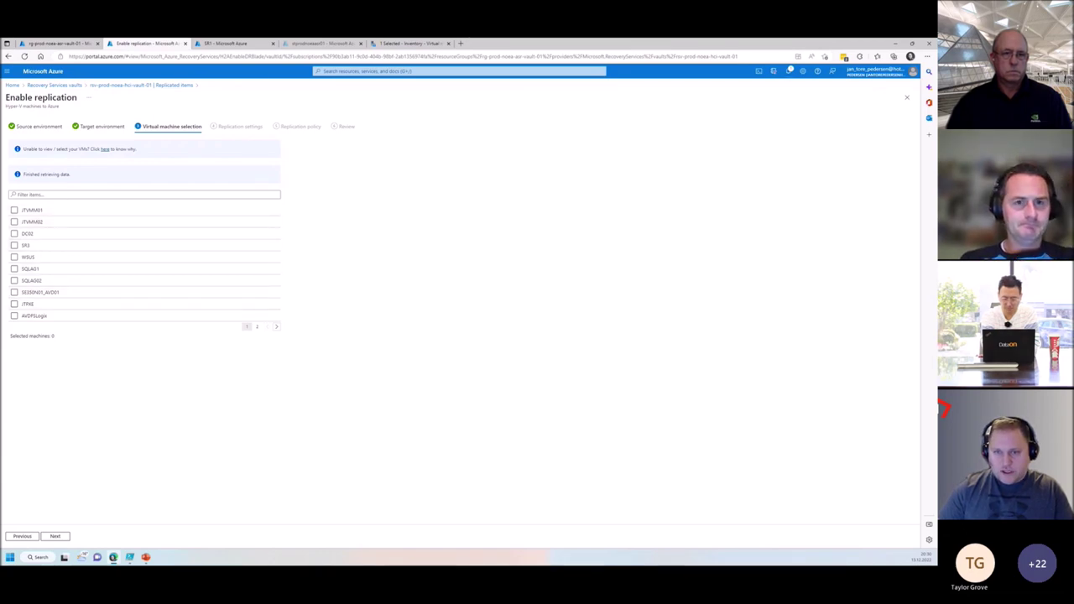
Select the SR3 virtual machine for replication and continue to the replication settings.
left_click(47, 195)
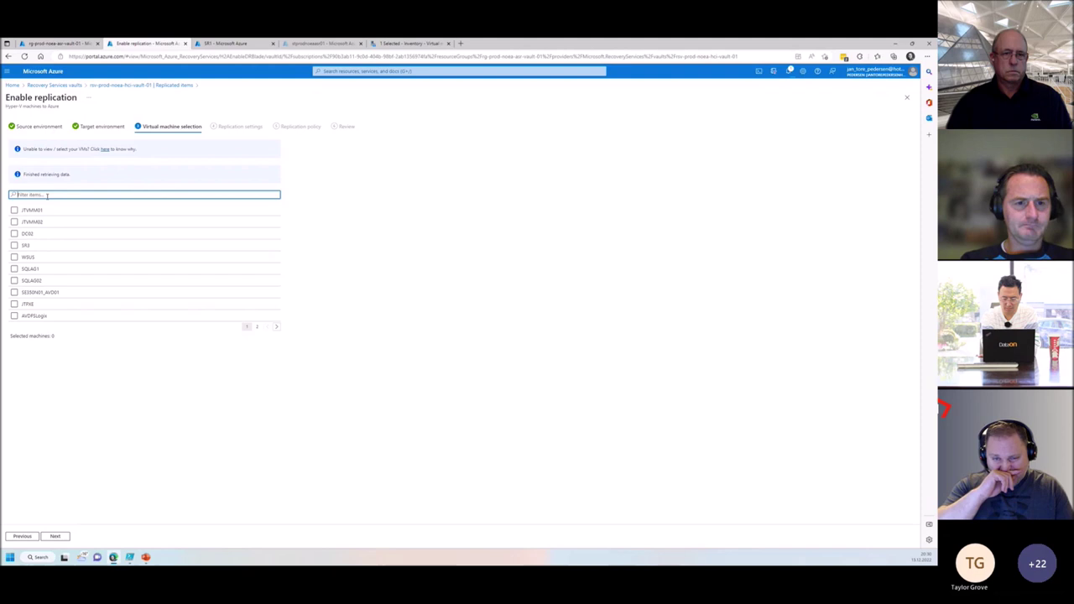
left_click(13, 245)
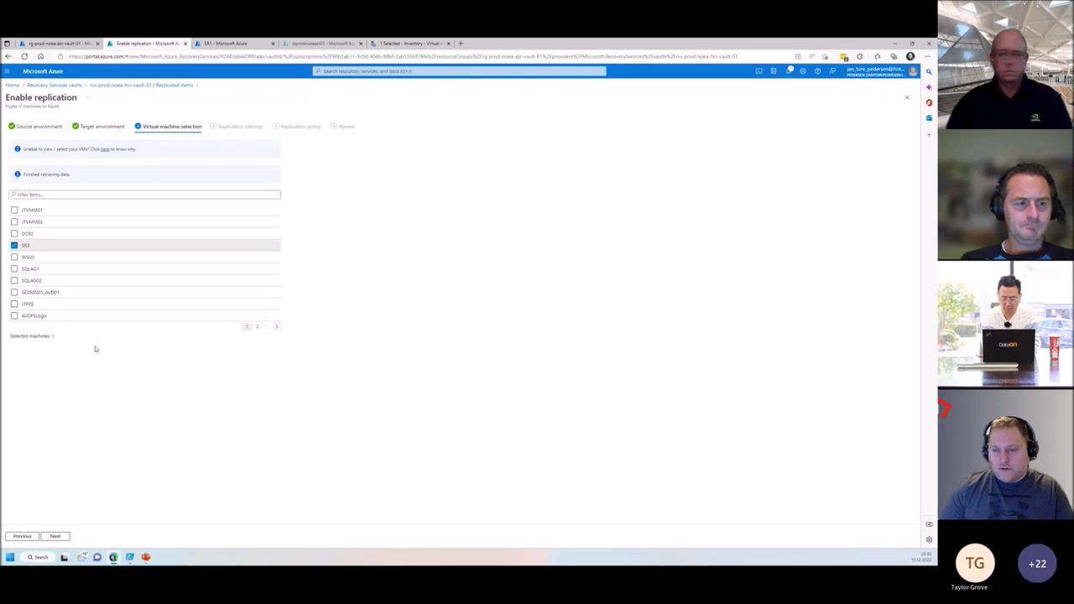
left_click(55, 536)
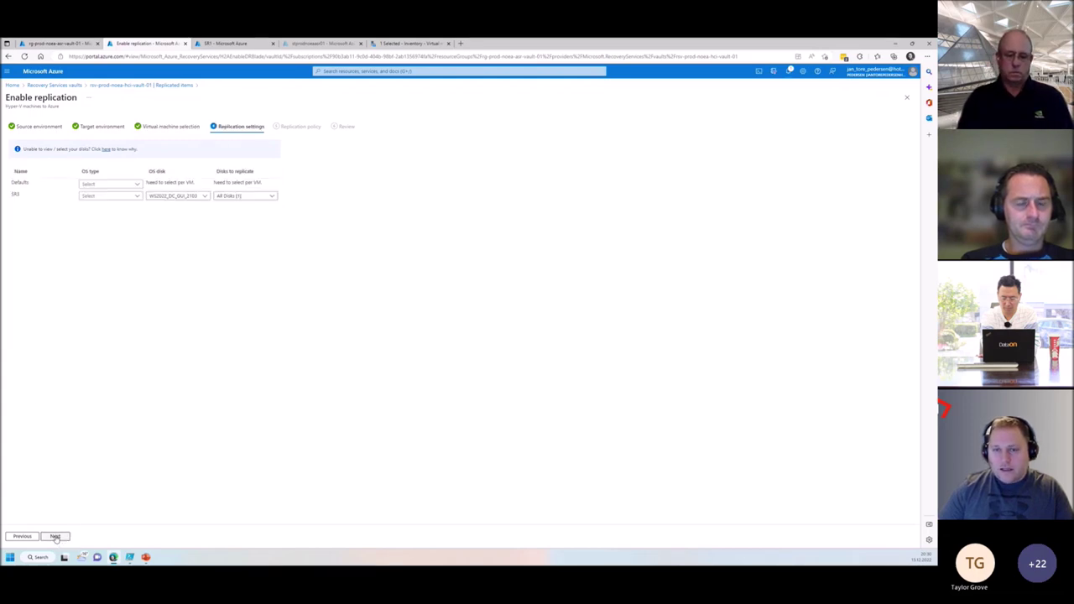
Set the default OS type to Windows and keep SR3's WS2022_DC_GUI_2103 OS disk with all disks replicated.
left_click(138, 186)
left_click(117, 196)
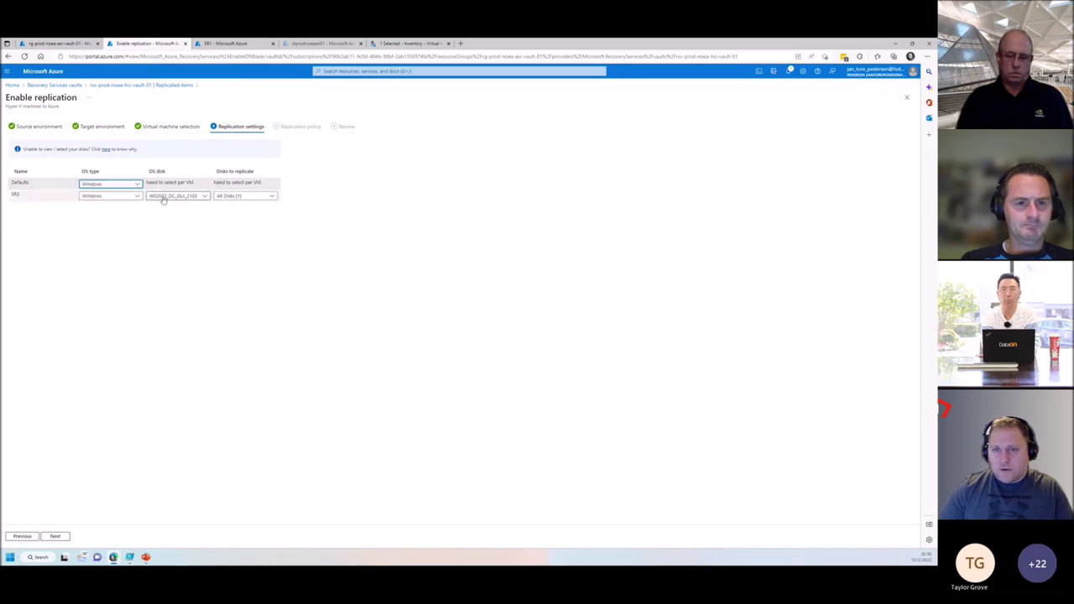
left_click(204, 197)
left_click(176, 205)
left_click(272, 196)
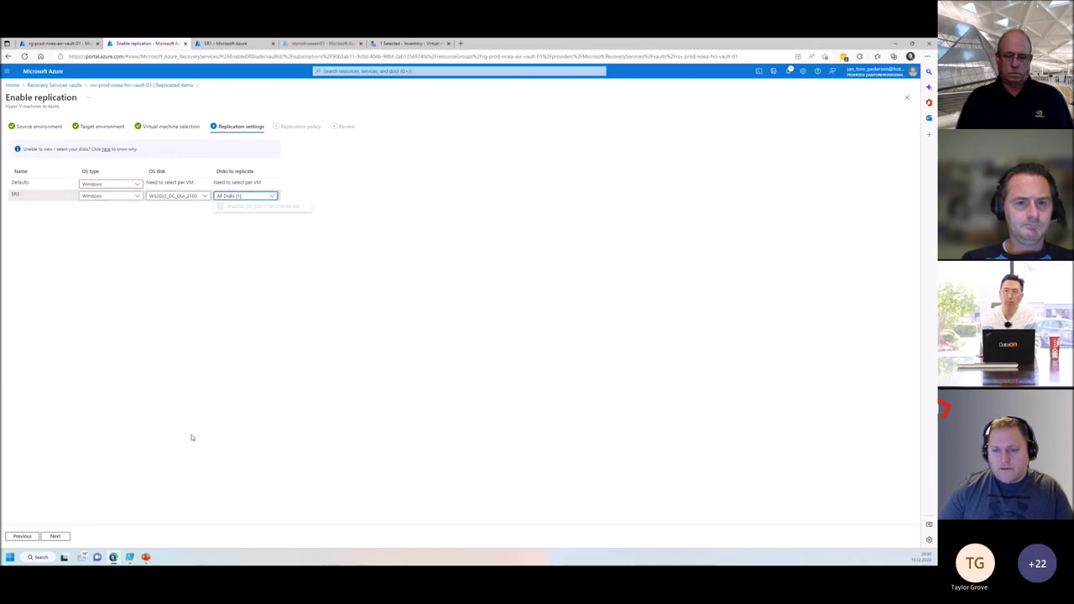
left_click(56, 535)
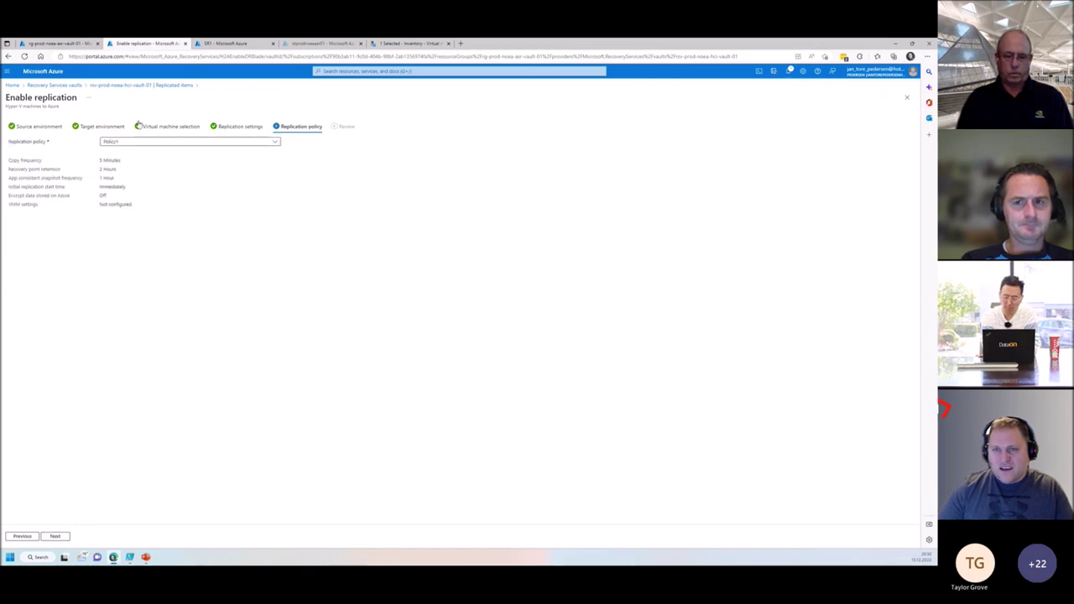
Apply replication policy Policy1 and enable replication for SR3.
left_click(130, 142)
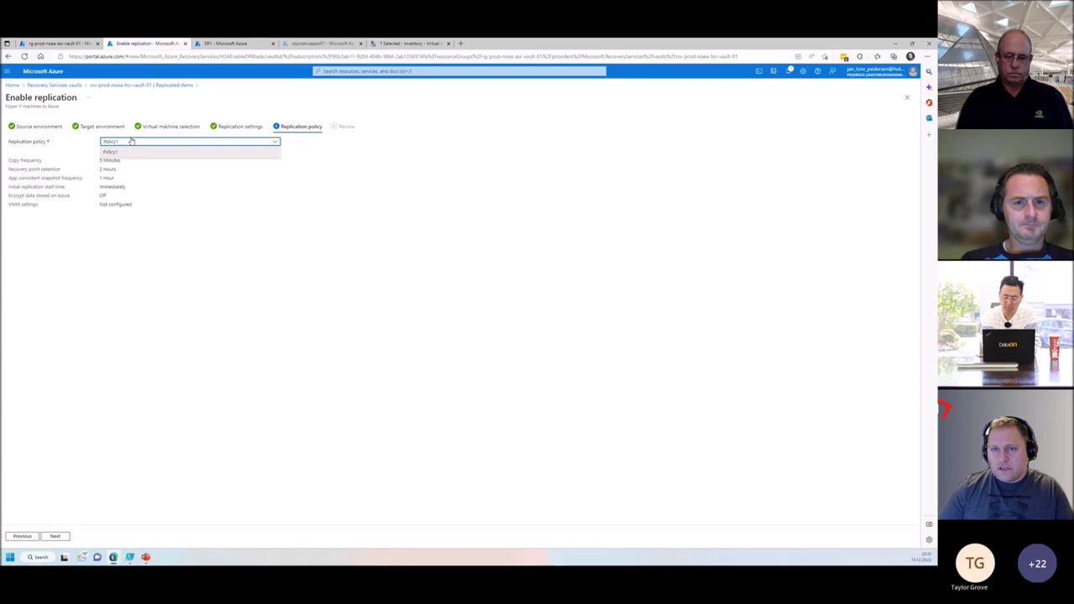
left_click(126, 151)
left_click(56, 537)
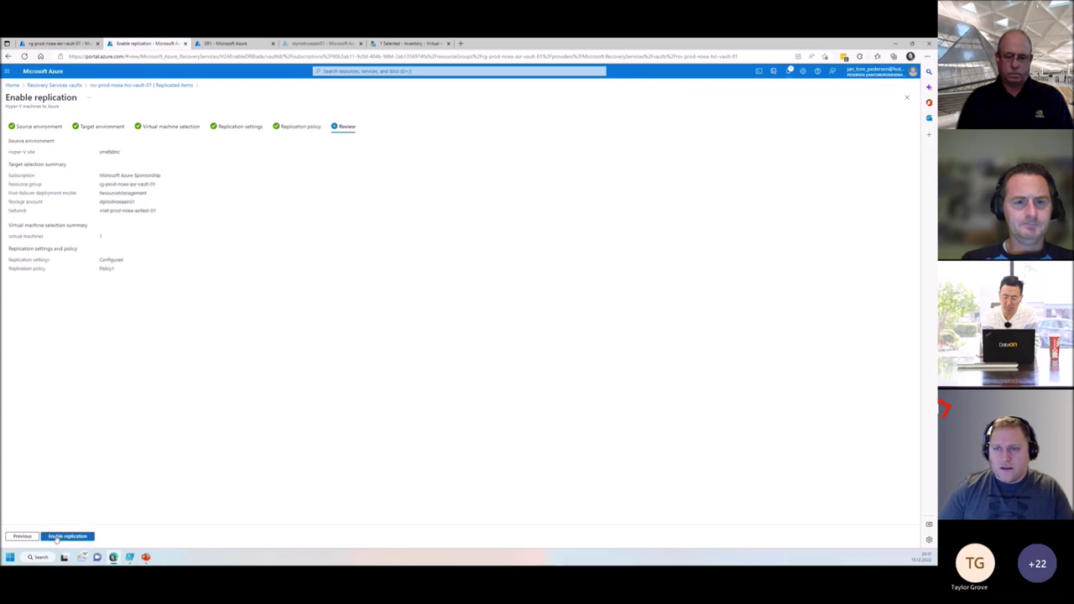
left_click(71, 536)
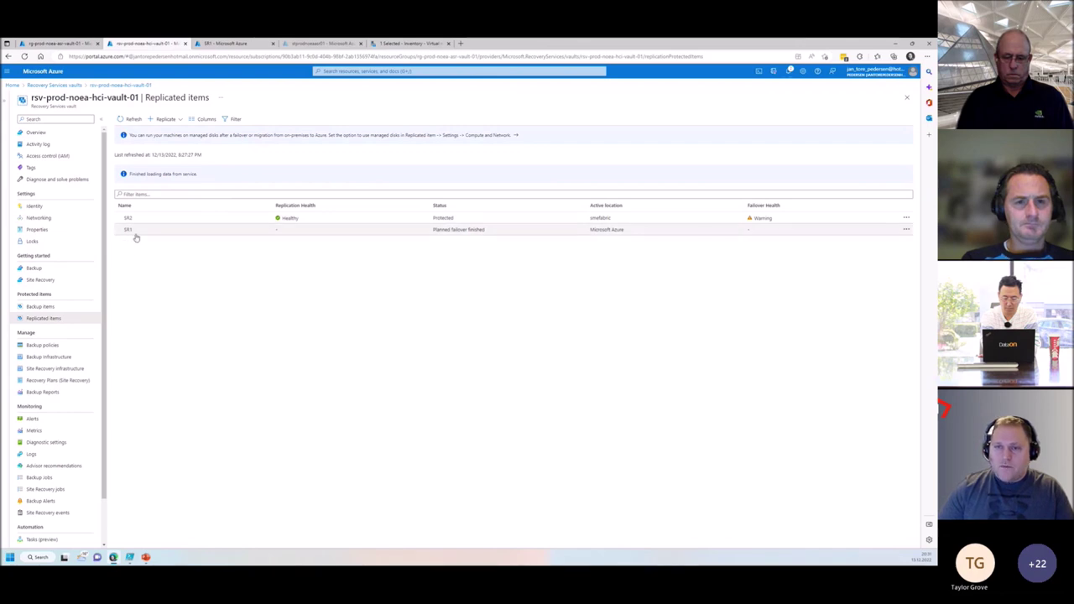
Refresh the replicated items, check the test failover status of SR2 and return to the list.
left_click(172, 121)
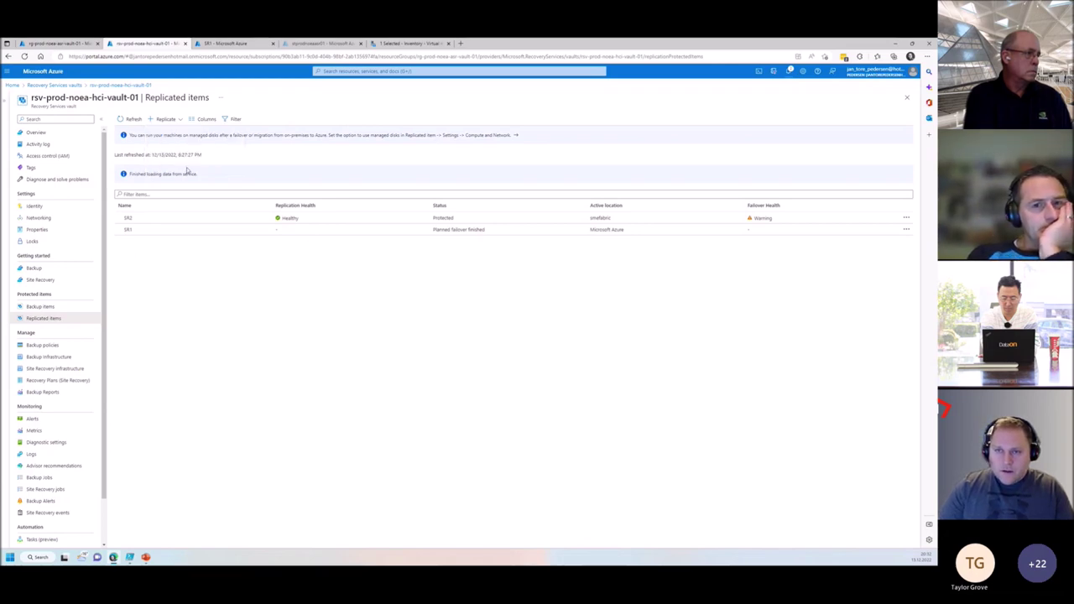
left_click(177, 125)
left_click(130, 119)
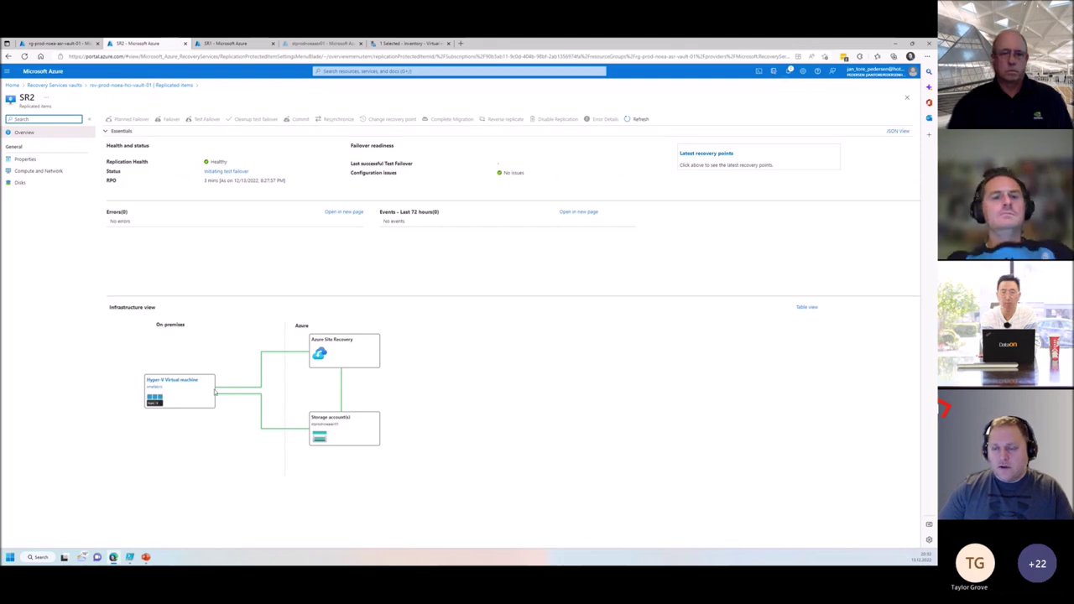
left_click(103, 86)
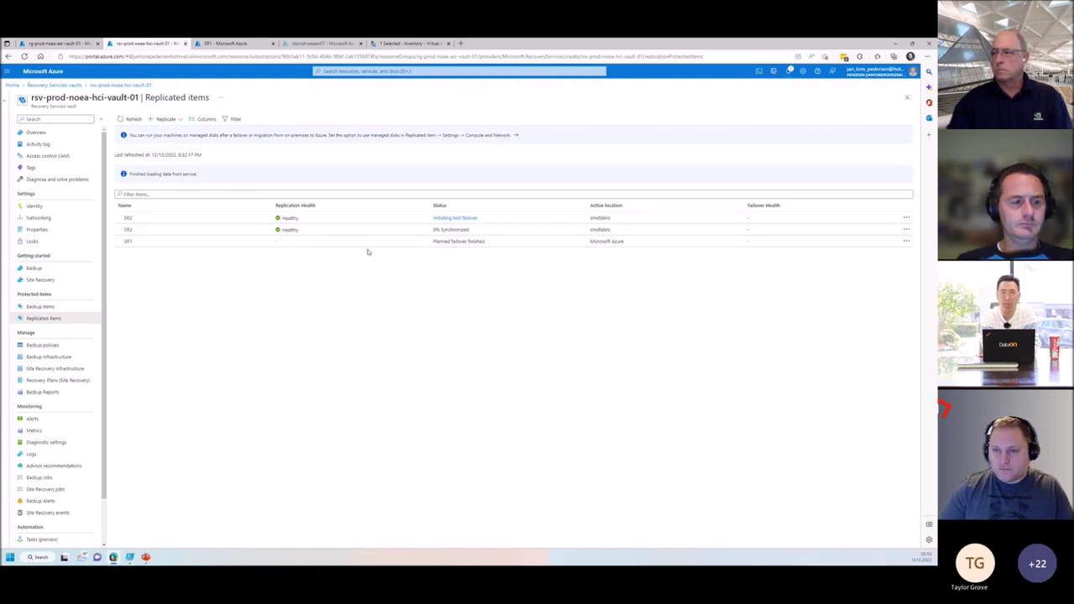
Commit the planned failover of SR1 and return to the vault's replicated items list.
left_click(134, 242)
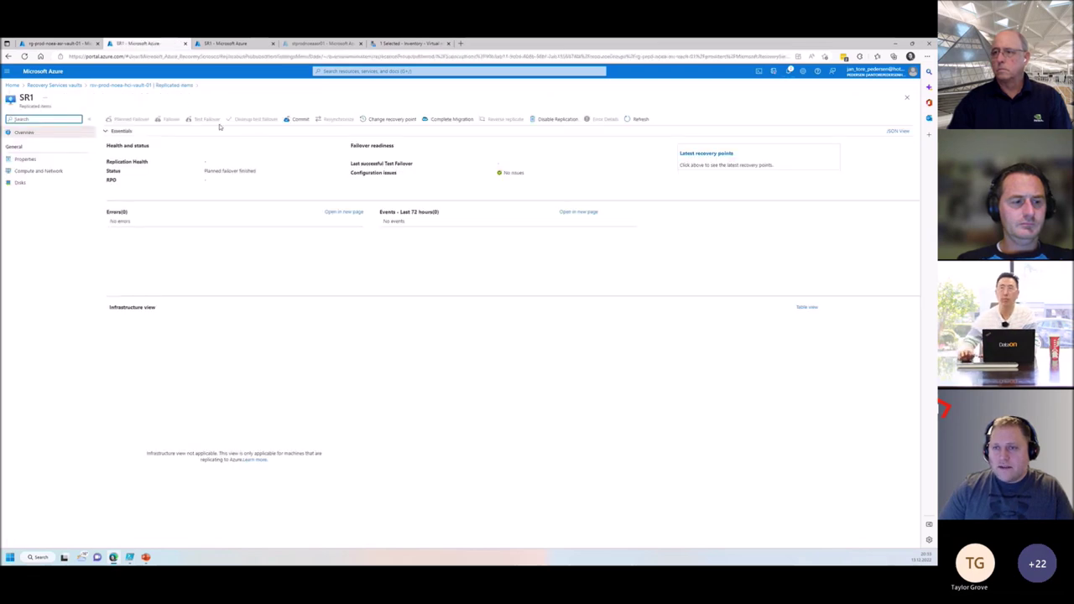
left_click(297, 120)
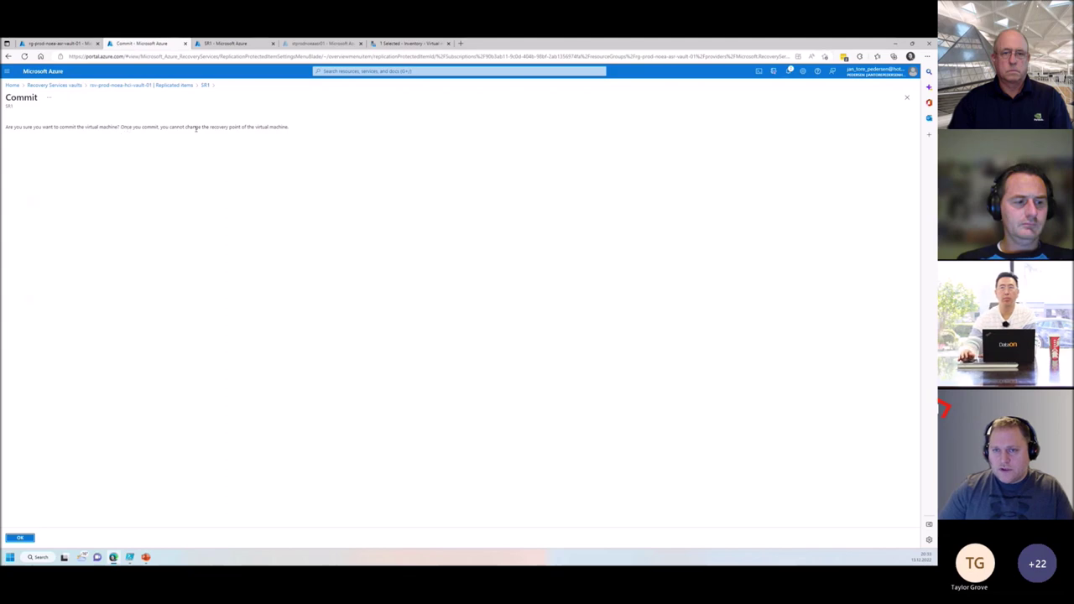
left_click_drag(295, 129, 18, 126)
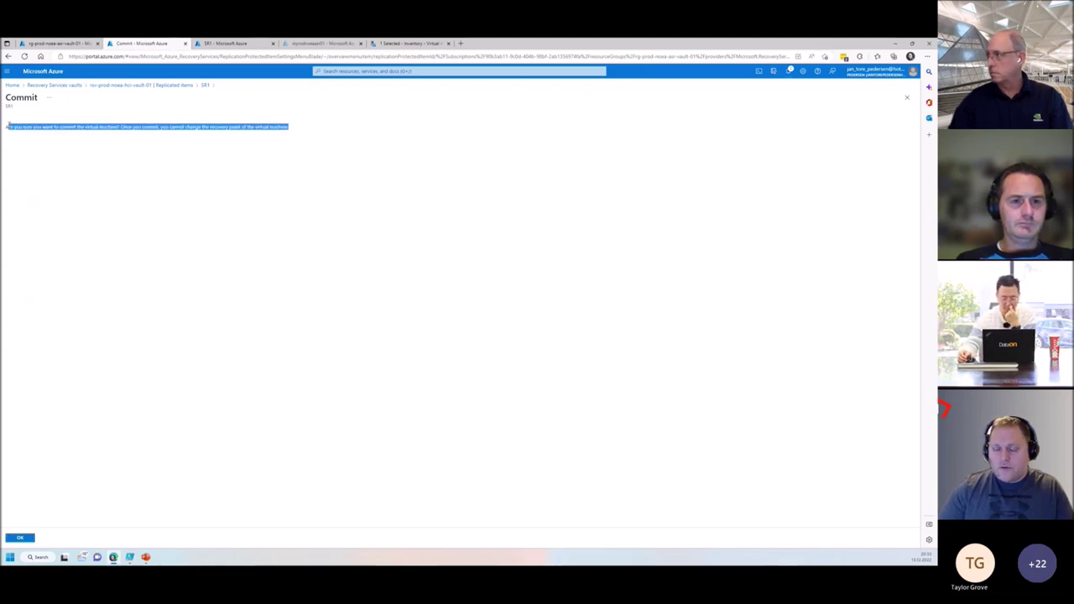
left_click(20, 538)
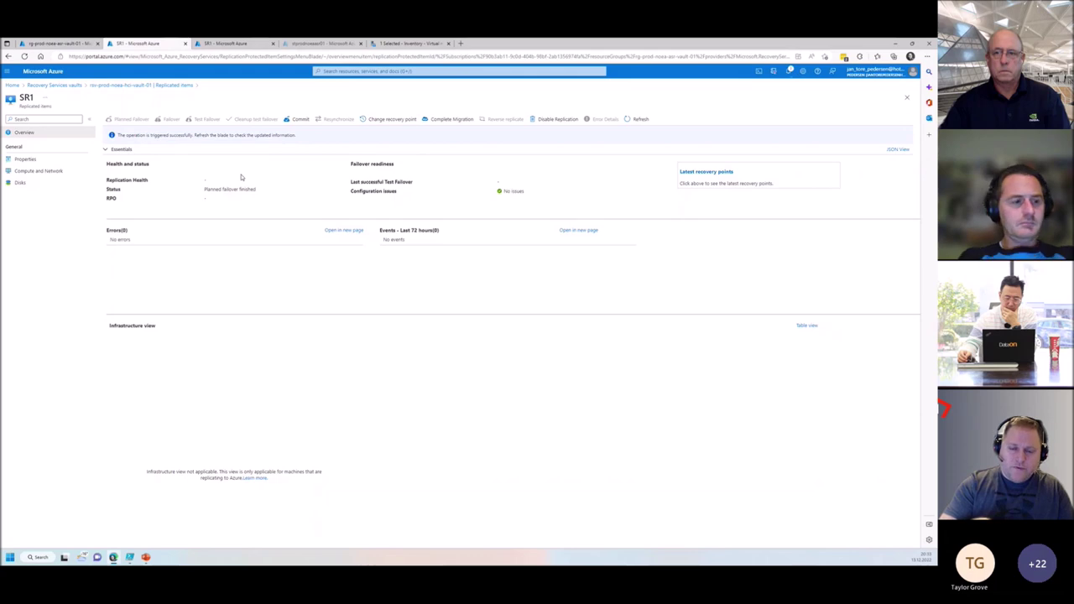
left_click(160, 85)
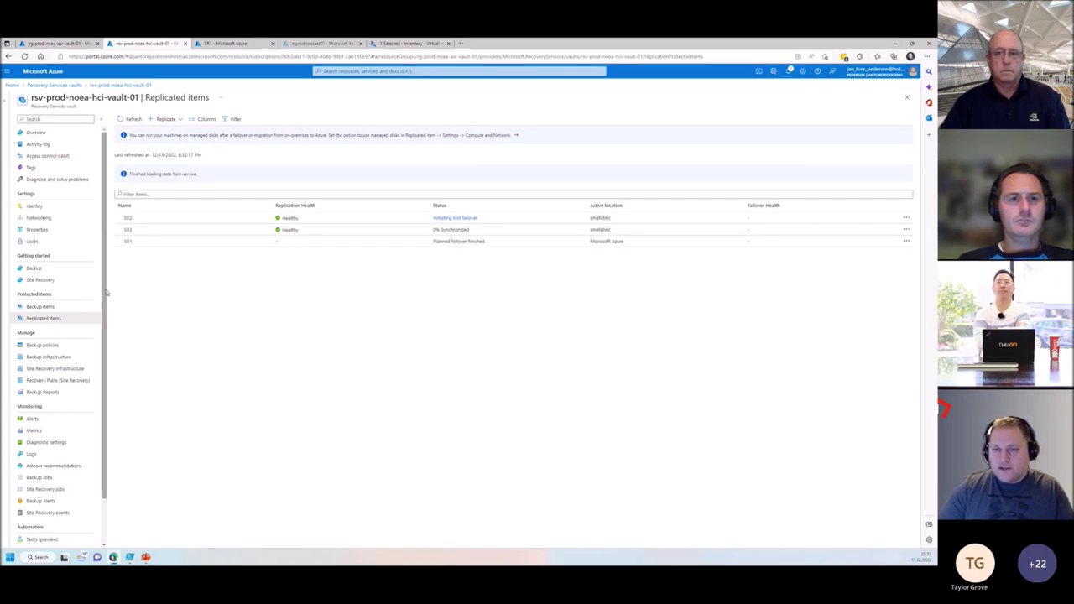
left_click_drag(107, 292, 101, 336)
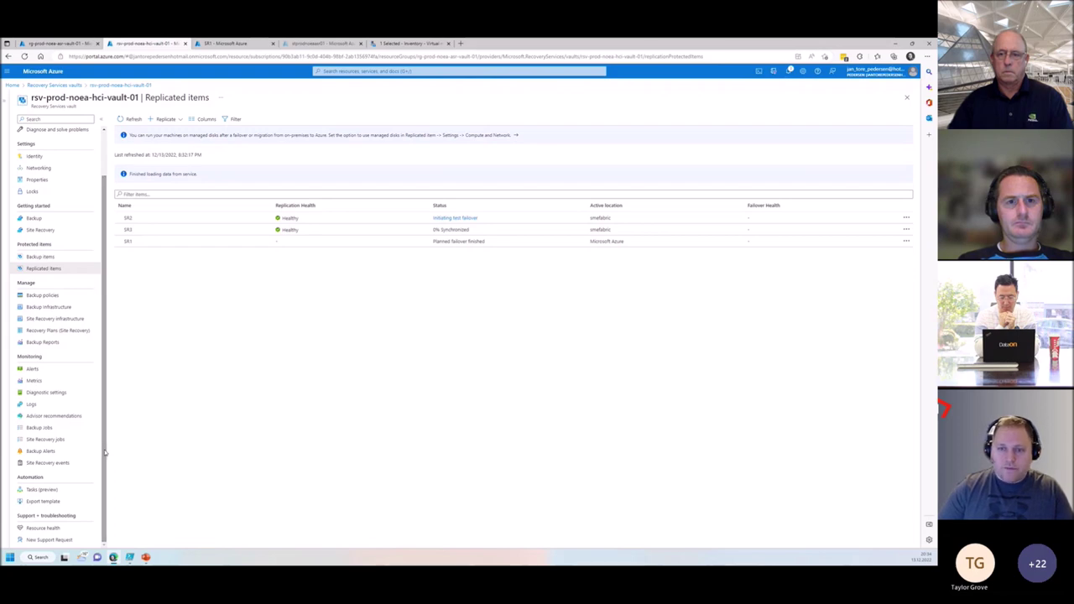
mouse_move(105, 453)
left_mouse_down()
mouse_move(103, 386)
mouse_move(95, 466)
left_mouse_up()
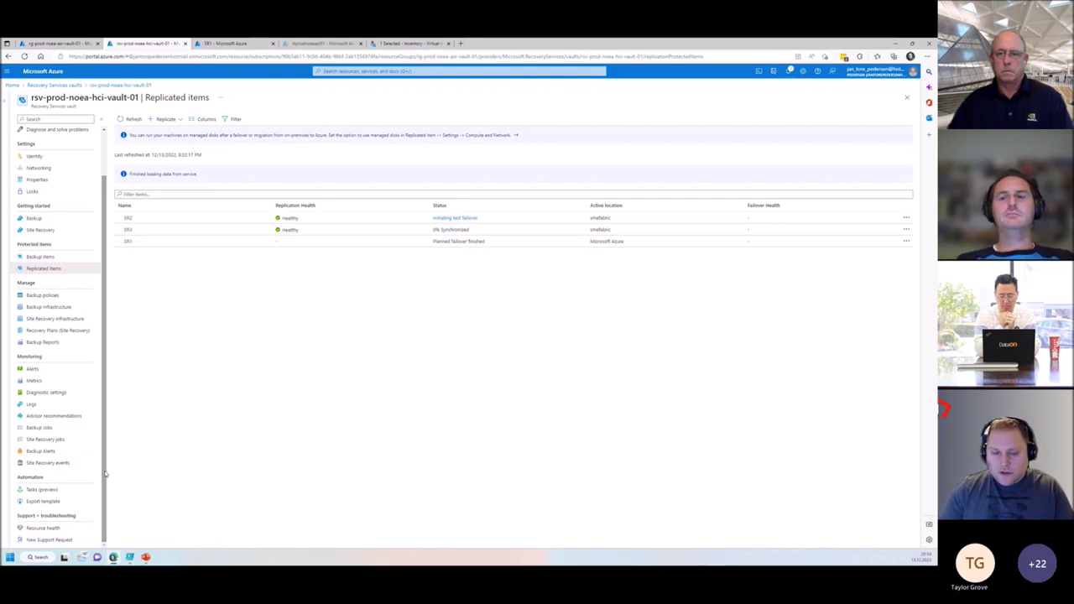
View the vault's Site Recovery events, switch briefly to the PowerPoint presentation and return to the Azure portal.
left_click(30, 463)
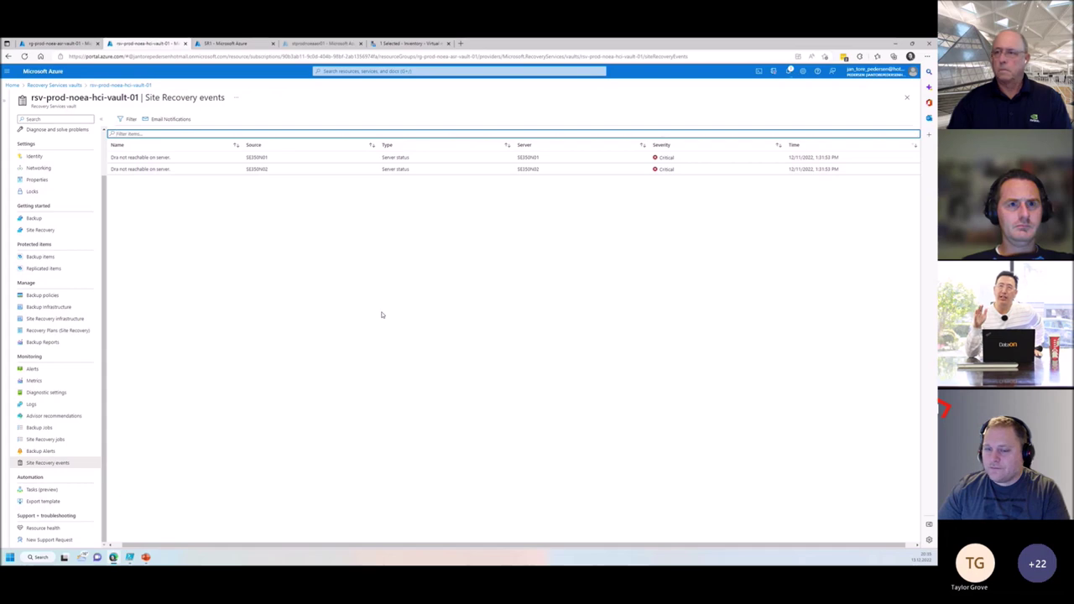
left_click(145, 557)
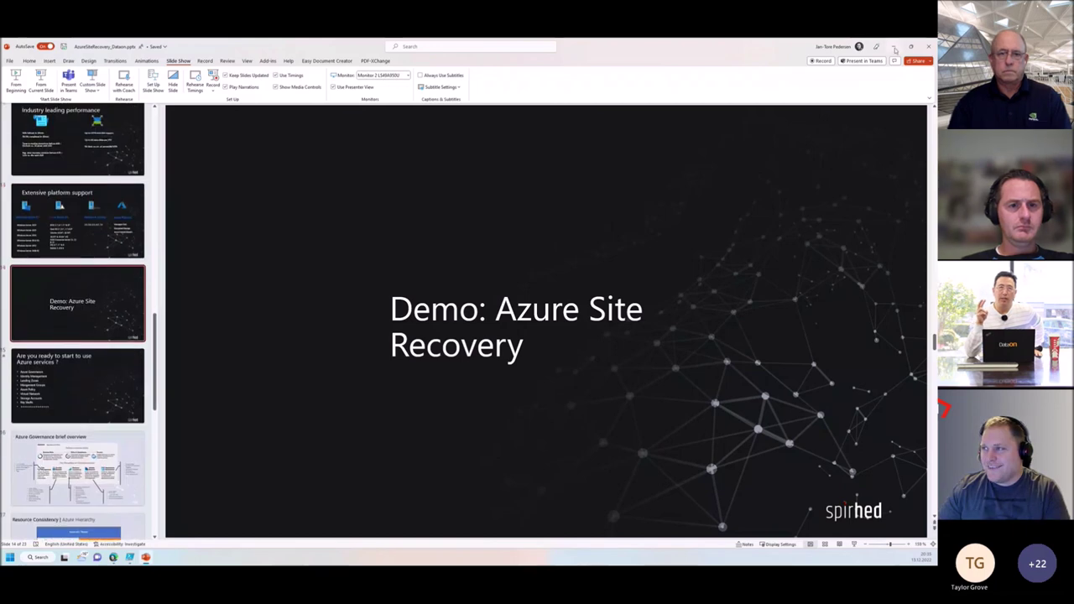
key("alt+Tab")
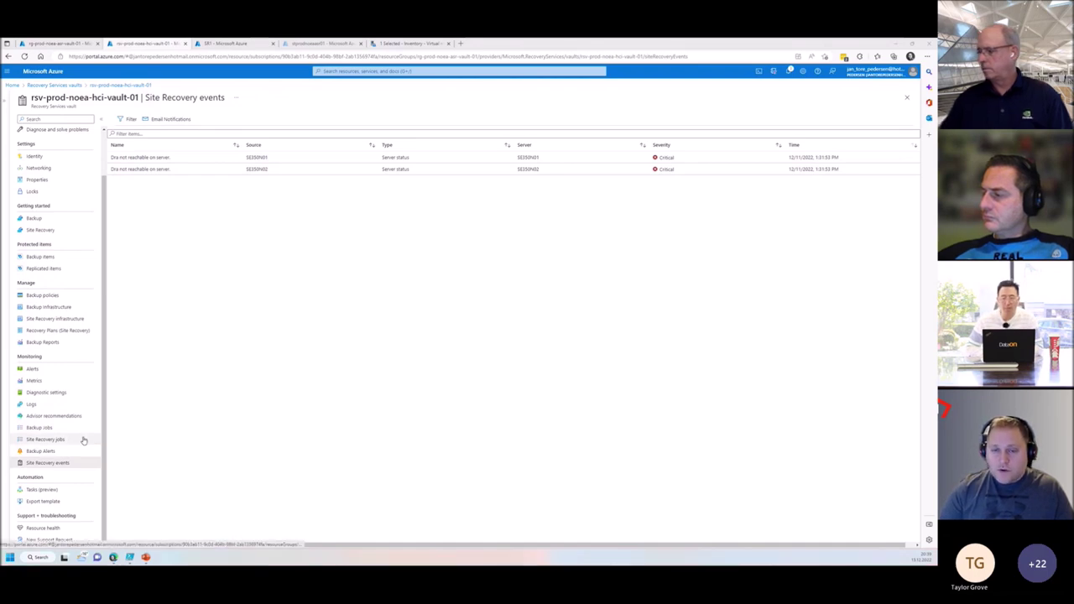
scroll(87, 446, "up", 1)
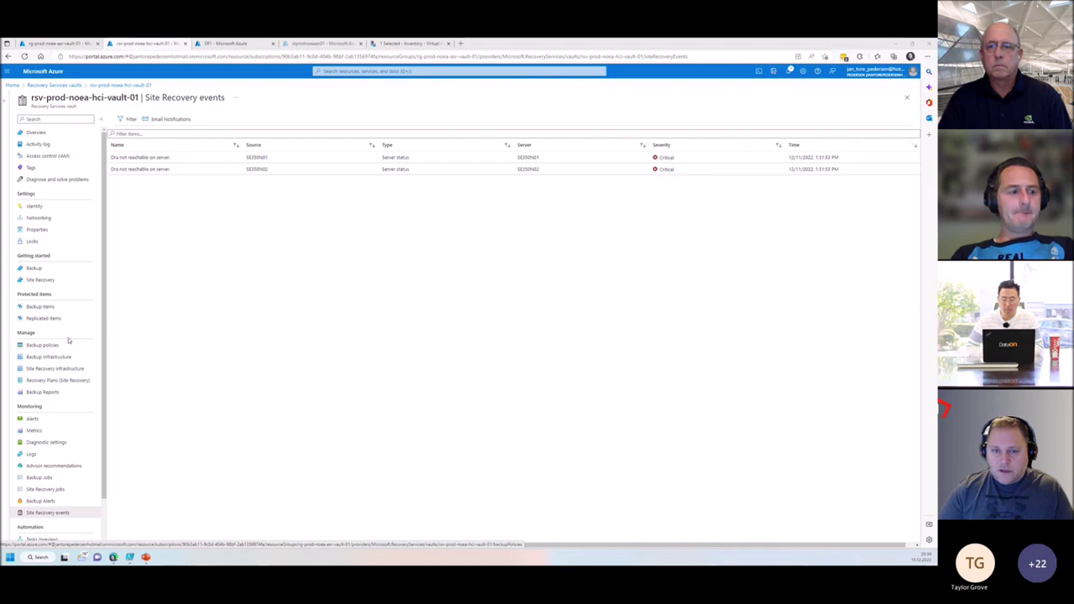
Review the signals and monitor services available for a new alert rule on the vault, and leave without creating the rule.
left_click(47, 422)
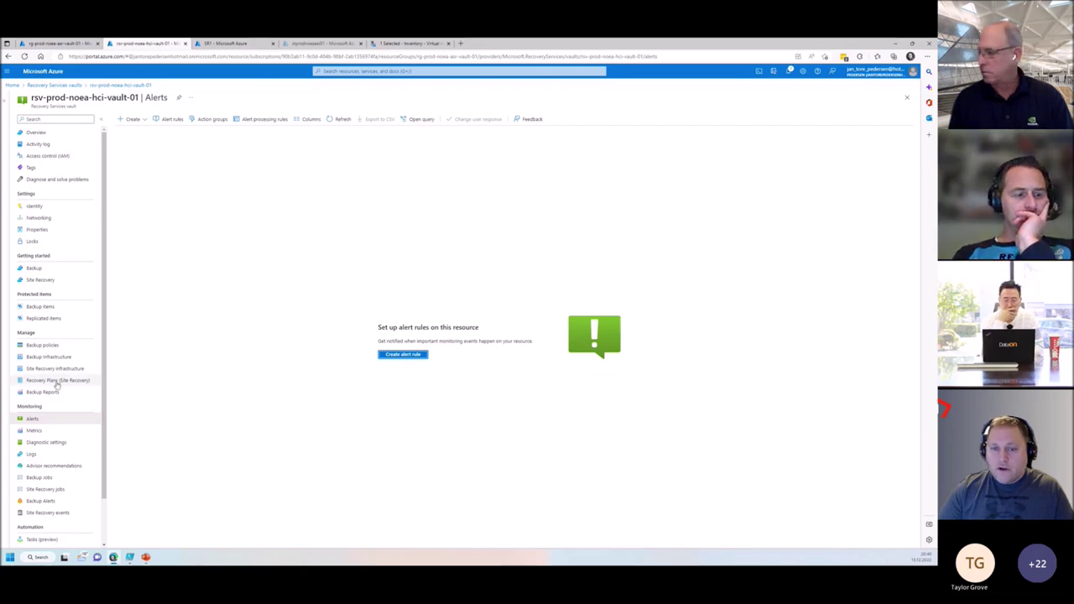
left_click(412, 355)
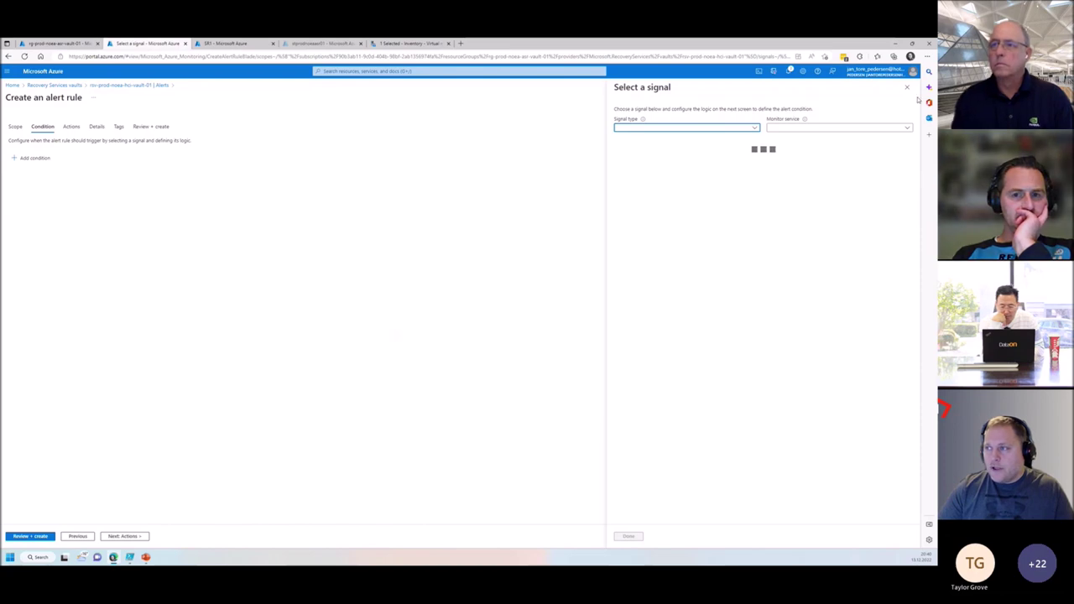
left_click(907, 129)
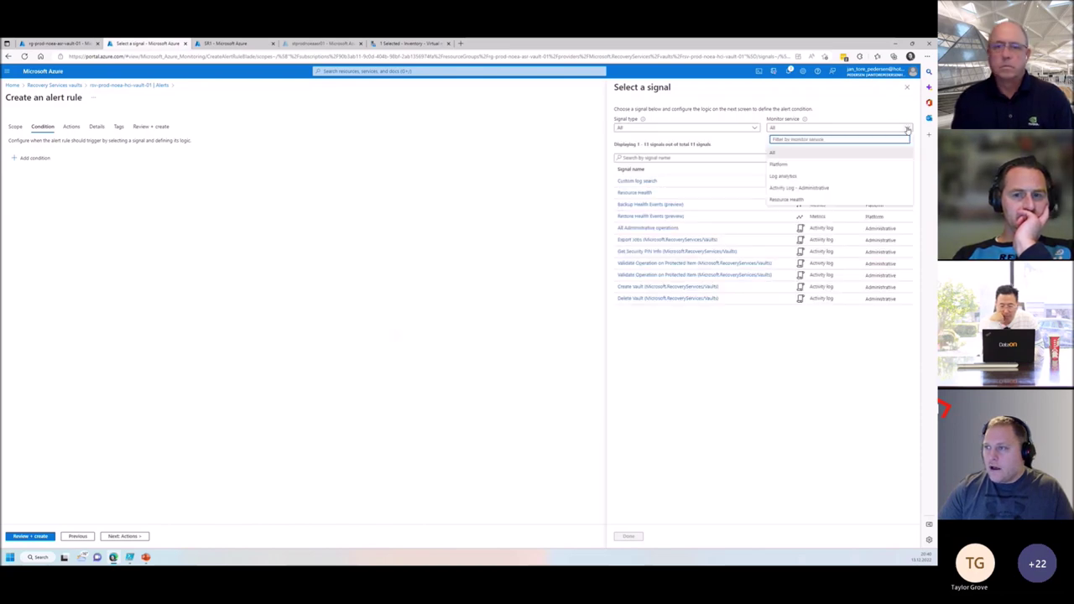
left_click(871, 101)
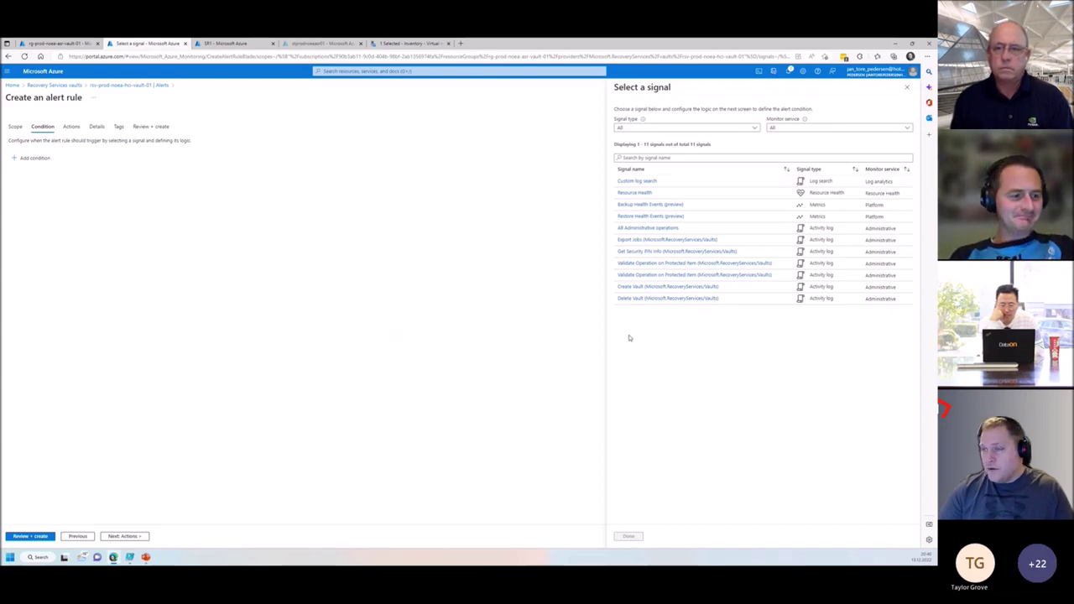
left_click(906, 86)
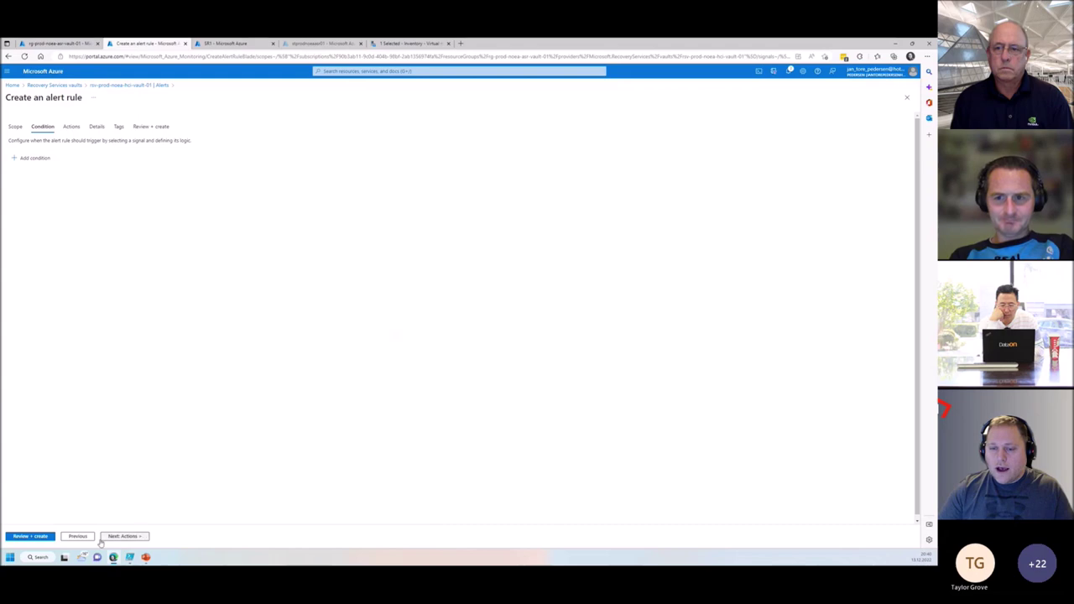
left_click(142, 85)
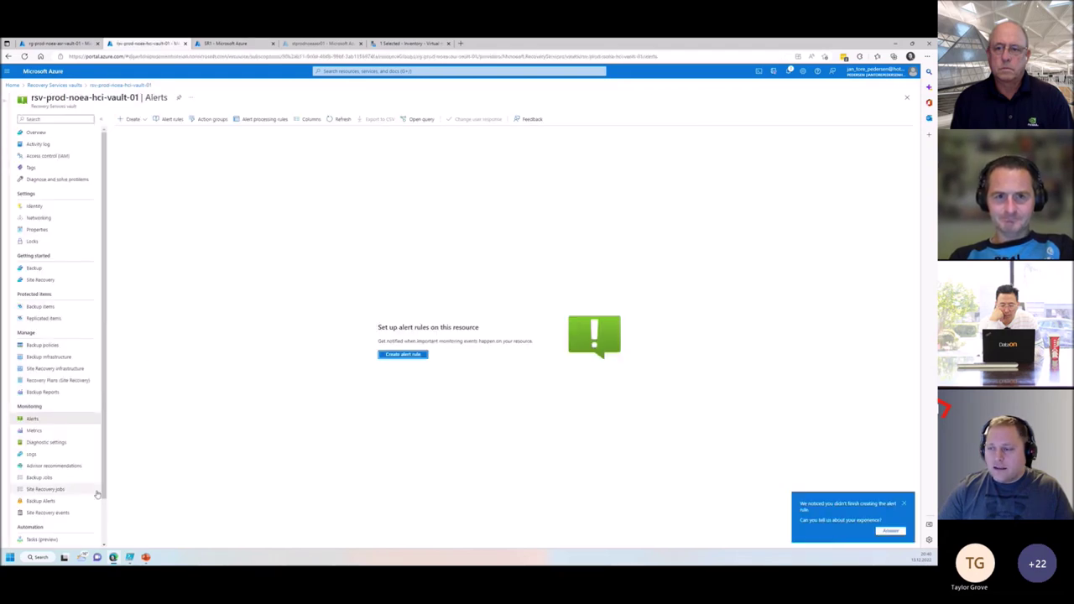
left_click(903, 503)
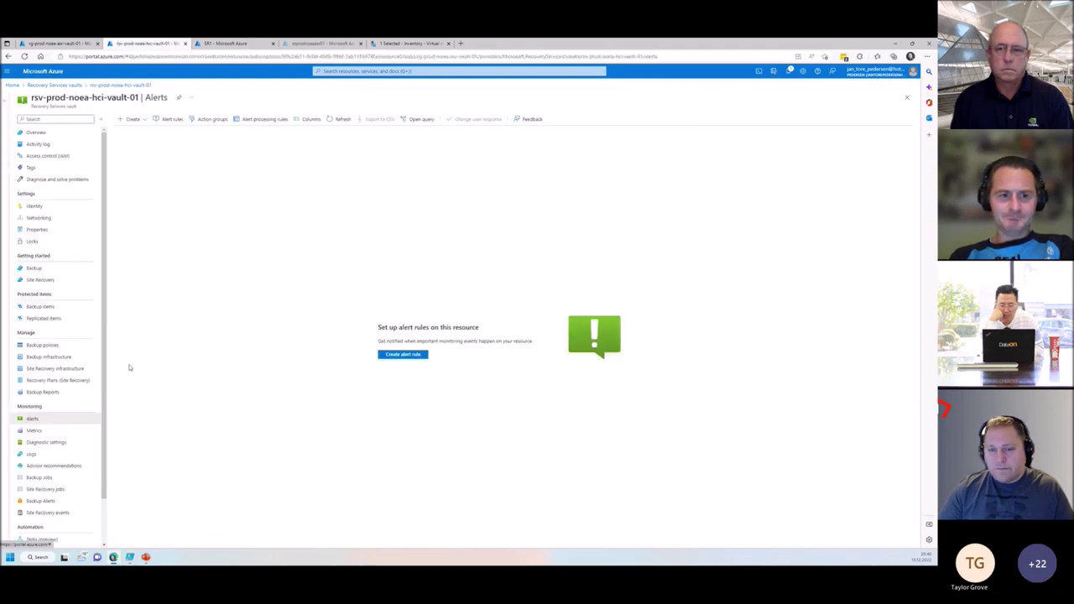
Try a new diagnostic setting for the vault that sends allLogs to the azurestackhci (westeurope) Log Analytics workspace.
left_click(50, 444)
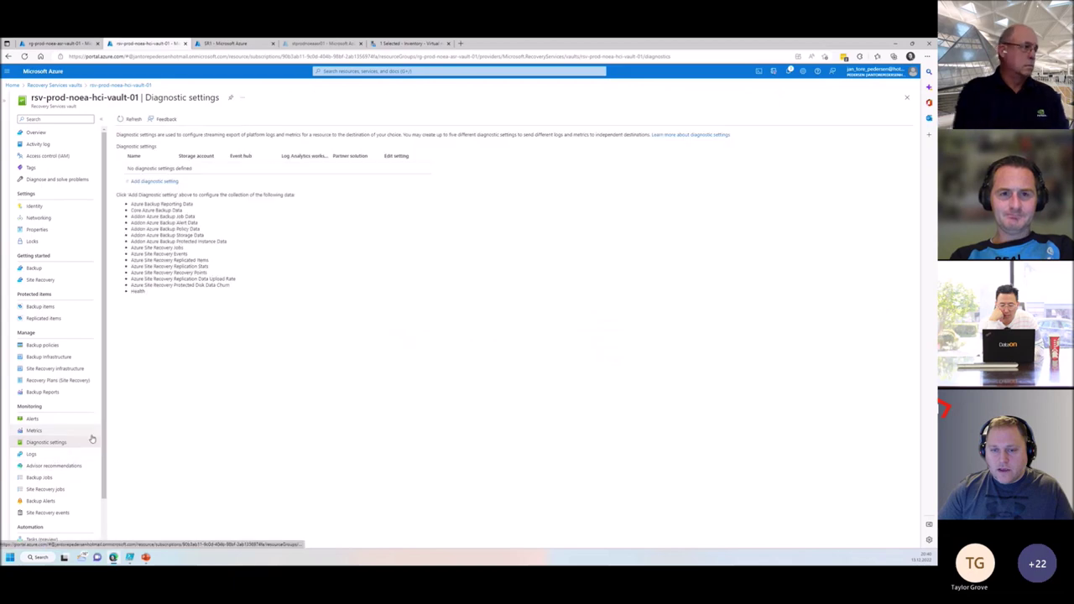
left_click(160, 182)
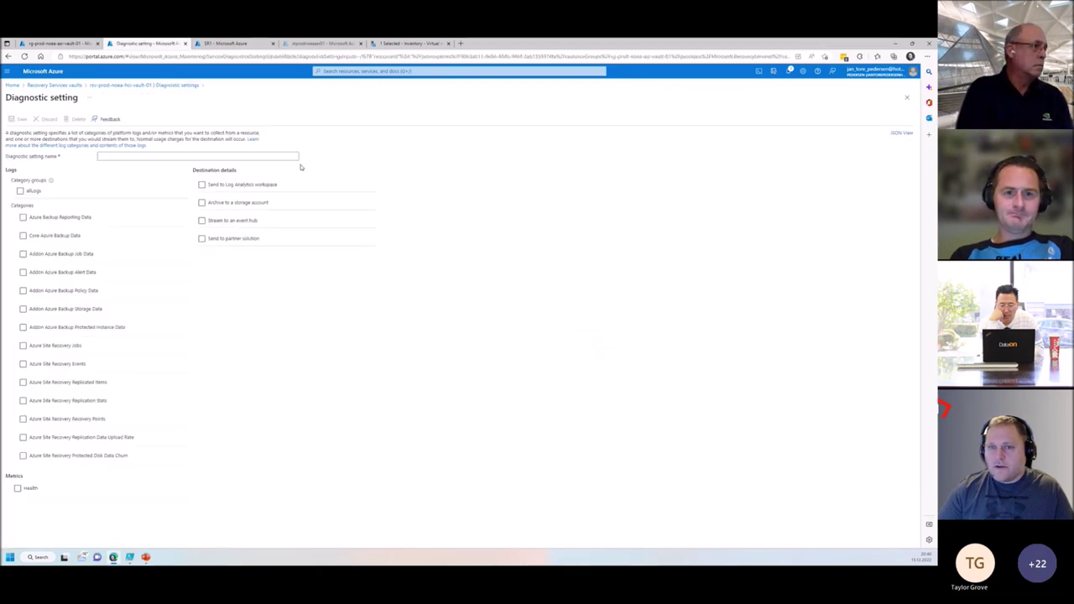
left_click(19, 192)
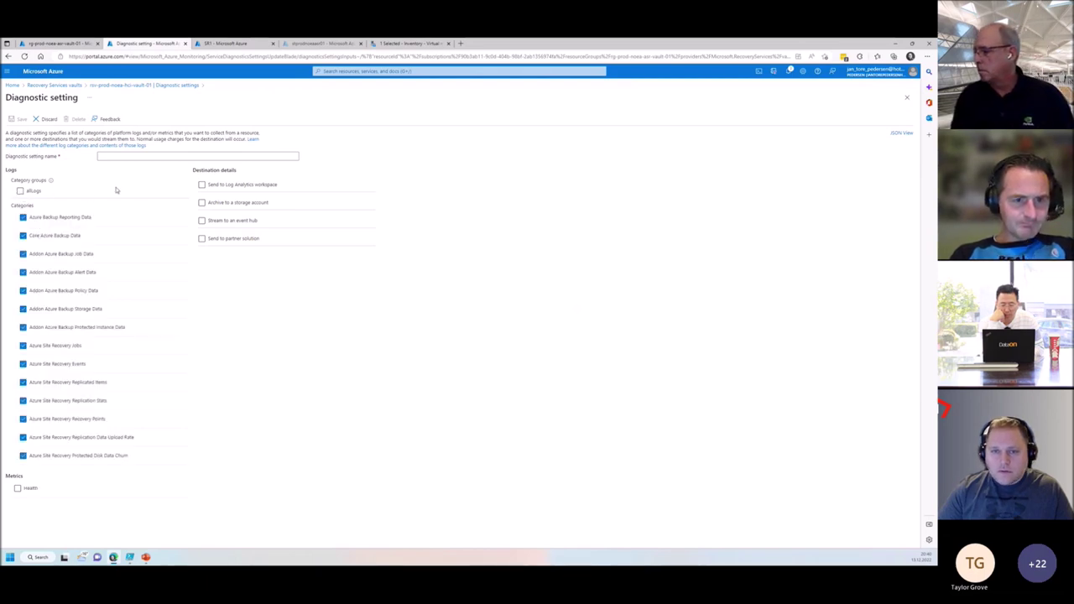
left_click(20, 192)
left_click(201, 184)
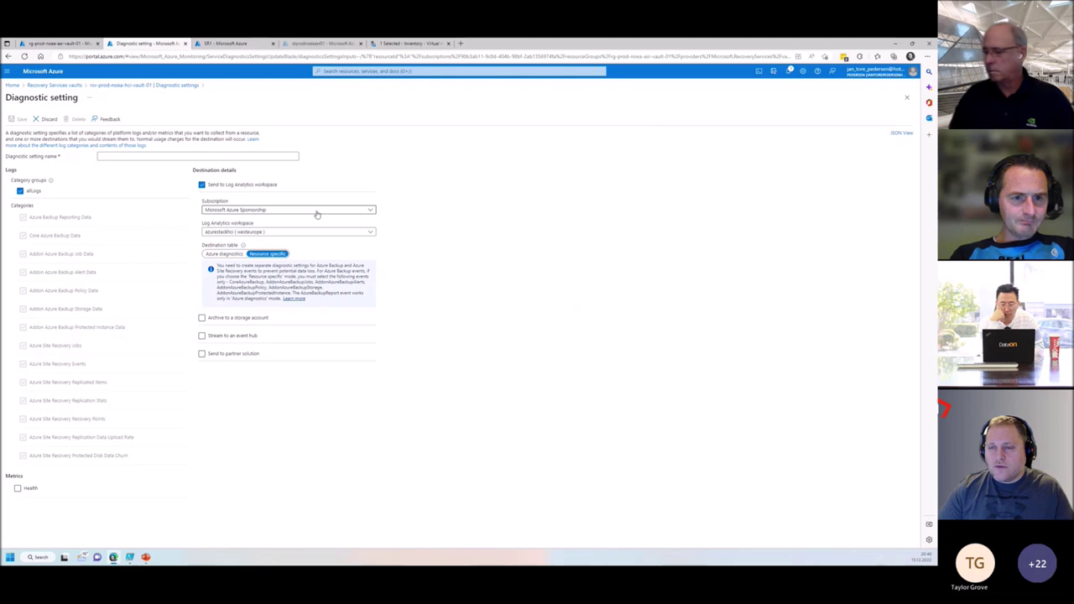
left_click(370, 232)
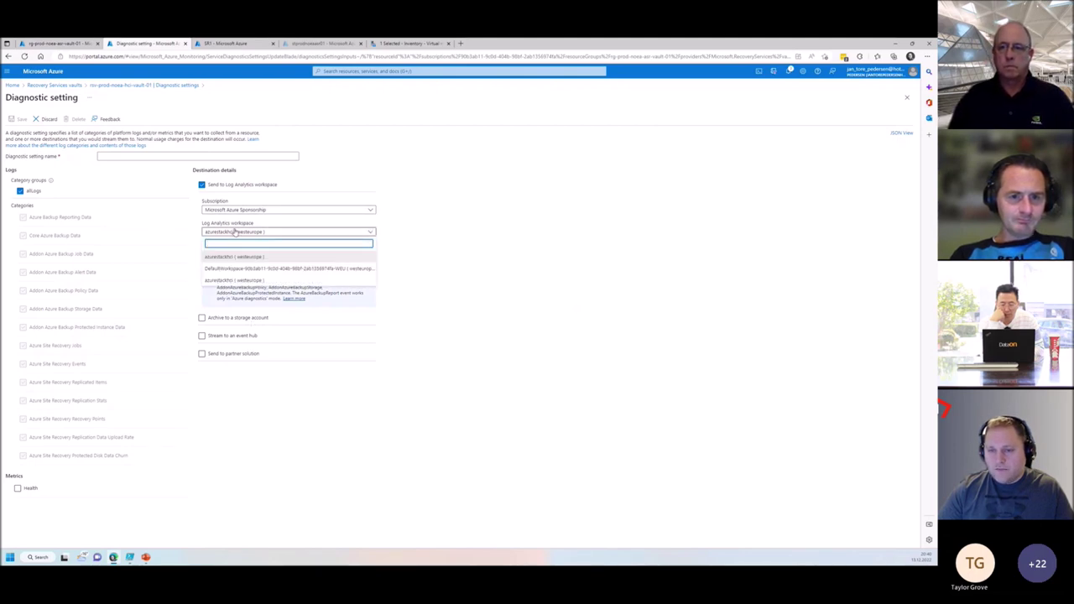
left_click(236, 468)
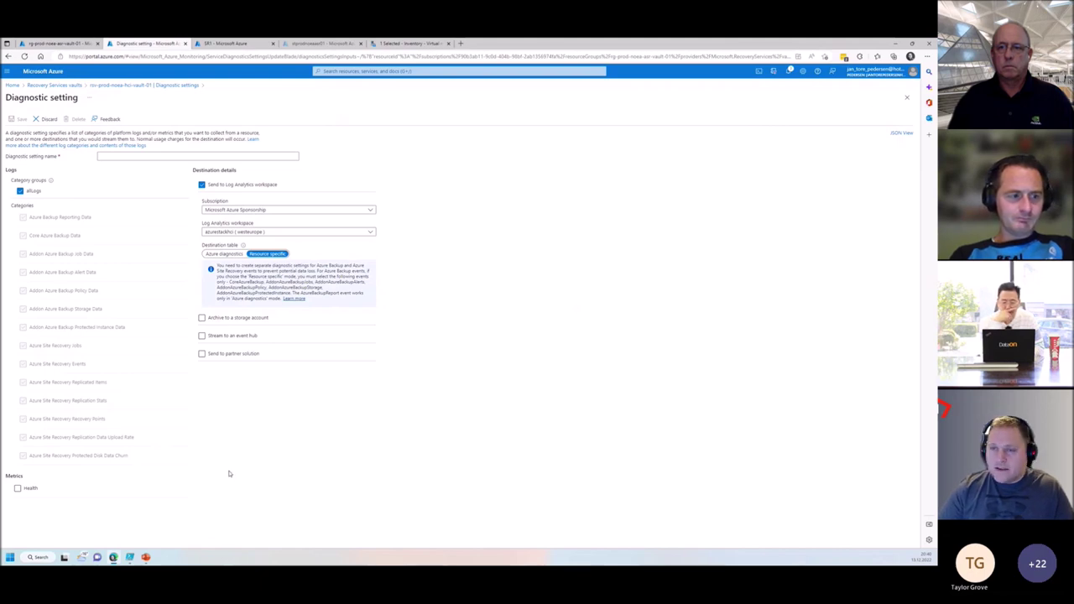
left_click(117, 157)
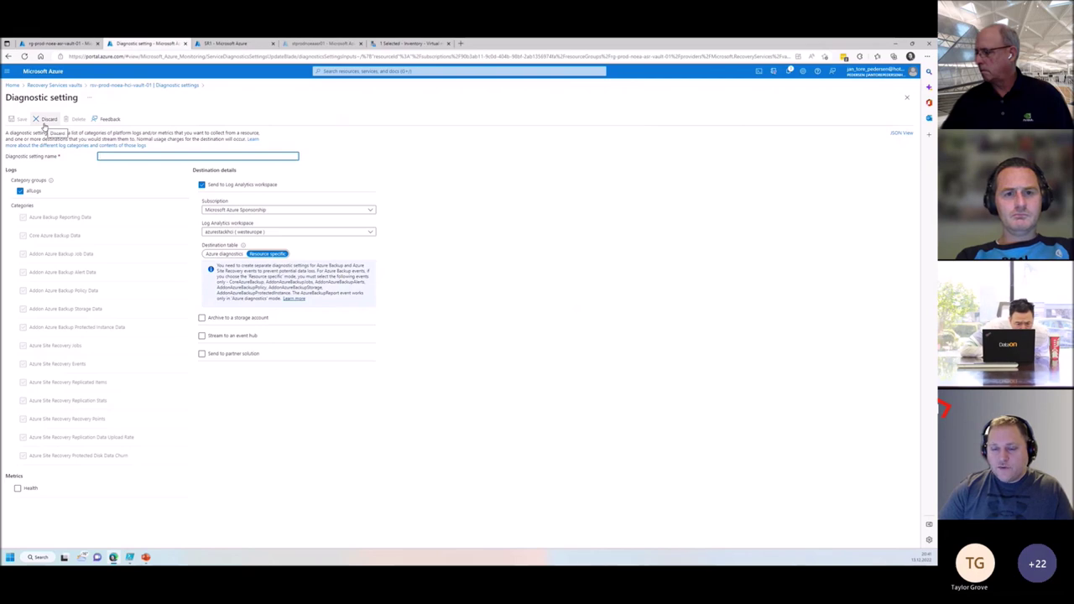
Discard the unsaved diagnostic setting and return to the vault's diagnostic settings list.
left_click(44, 123)
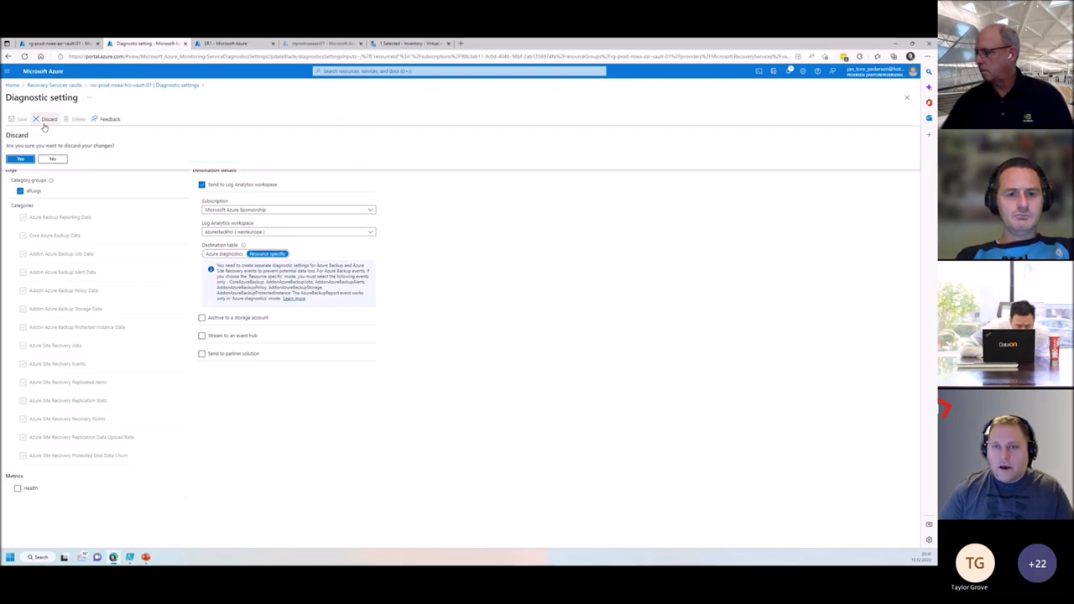
left_click(25, 158)
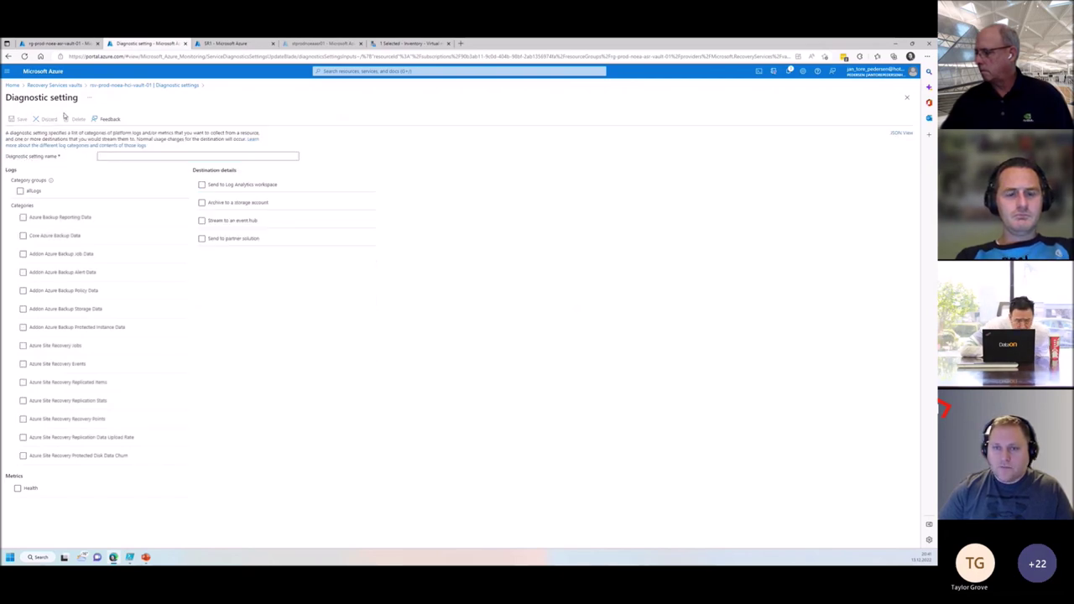
left_click(906, 98)
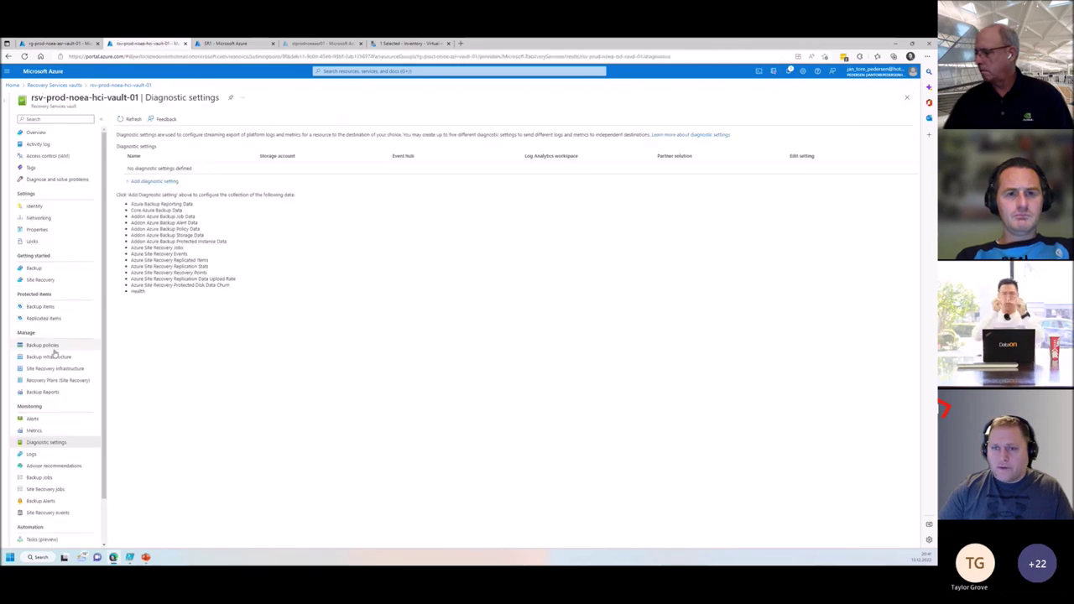
View the vault's Advisor recommendations and dismiss the refresh notifications.
left_click(84, 465)
scroll(84, 462, "down", 1)
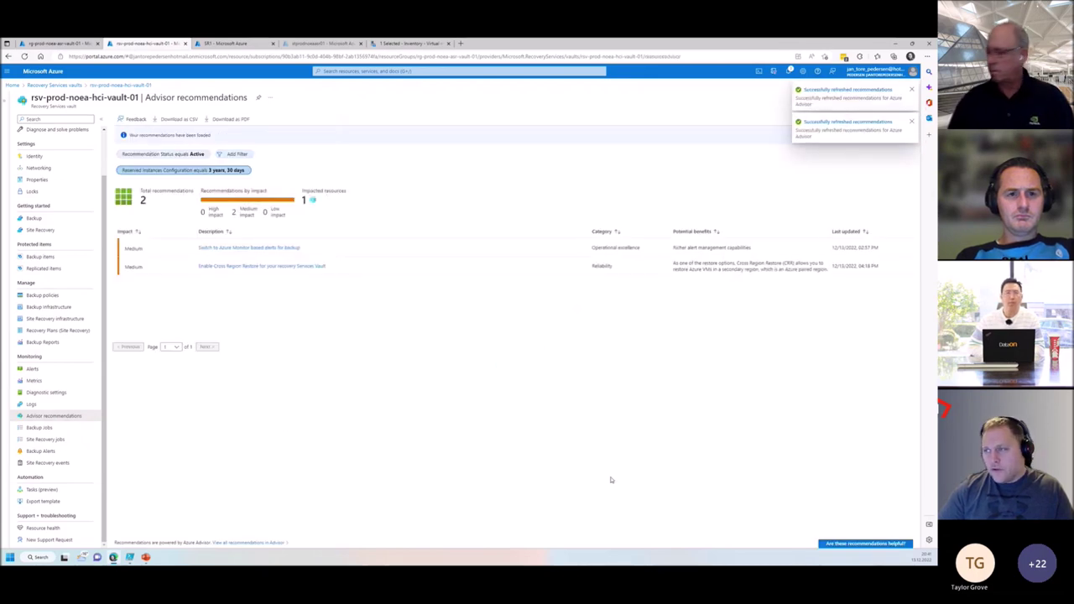
left_click(912, 123)
left_click(911, 90)
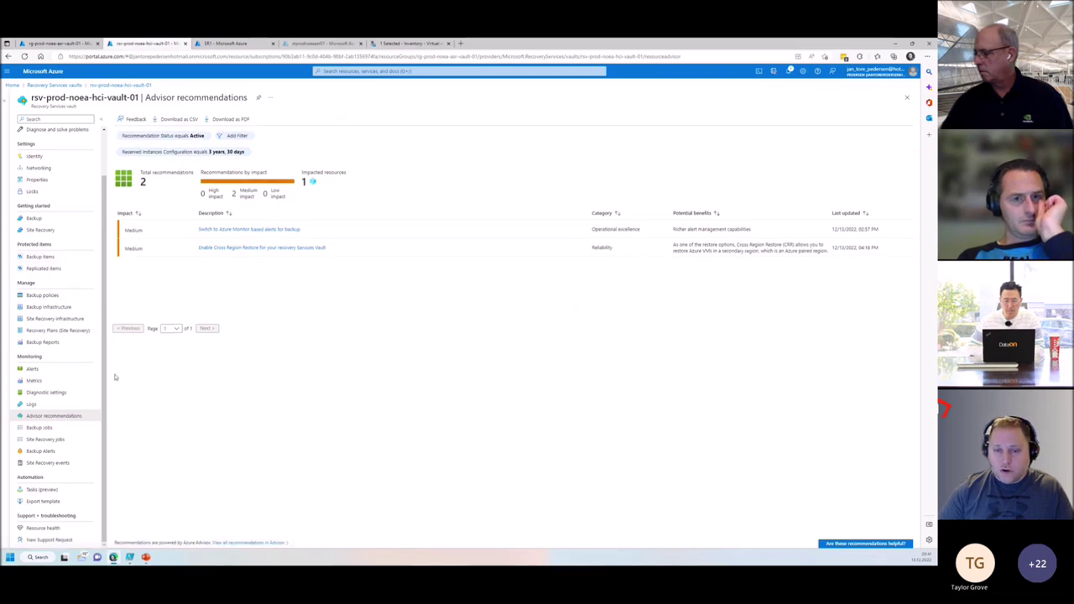
Examine the Site Recovery job details for SR3's protection finalization and SR1's commit, and check the vault's backup alerts.
left_click(46, 440)
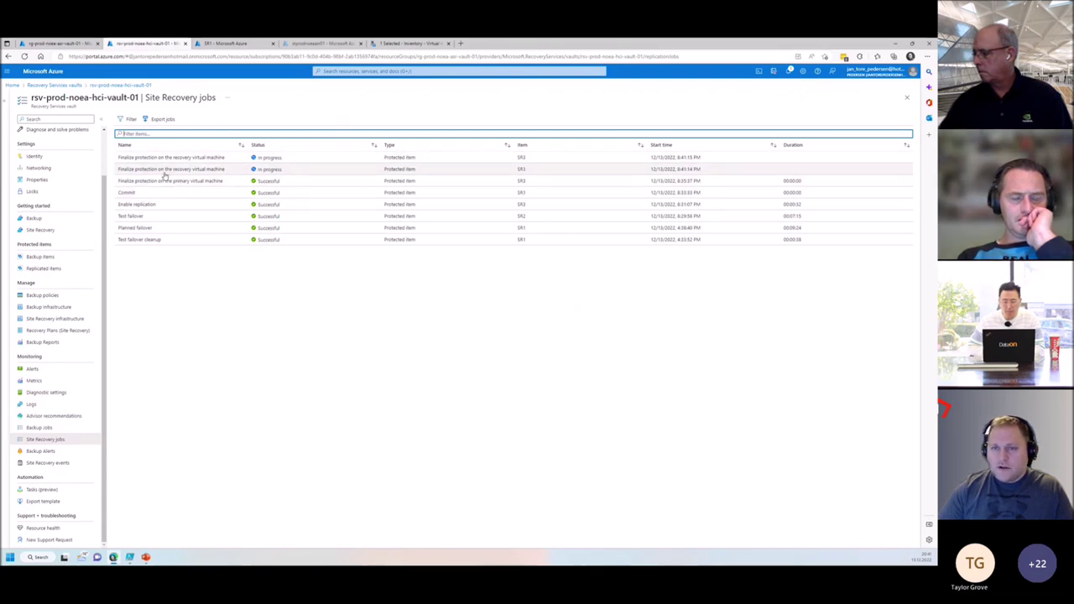
left_click(173, 170)
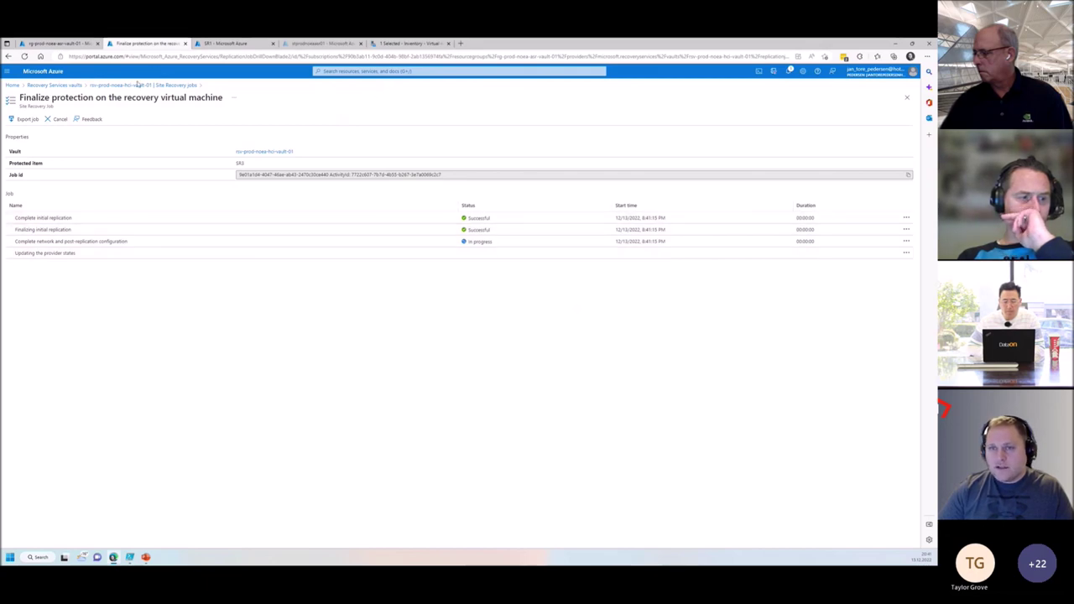
left_click(138, 85)
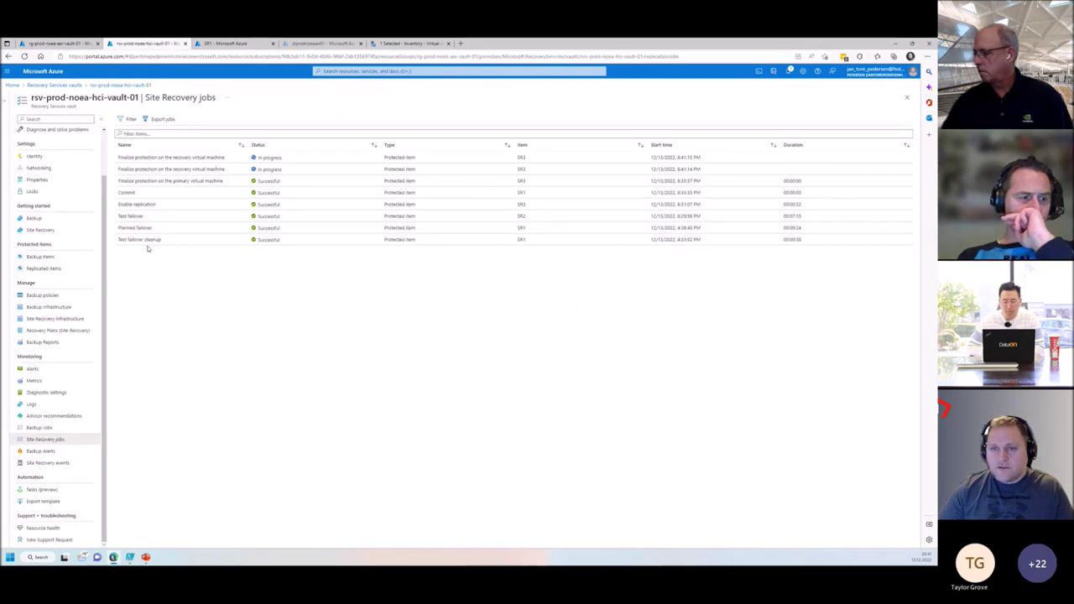
left_click(199, 192)
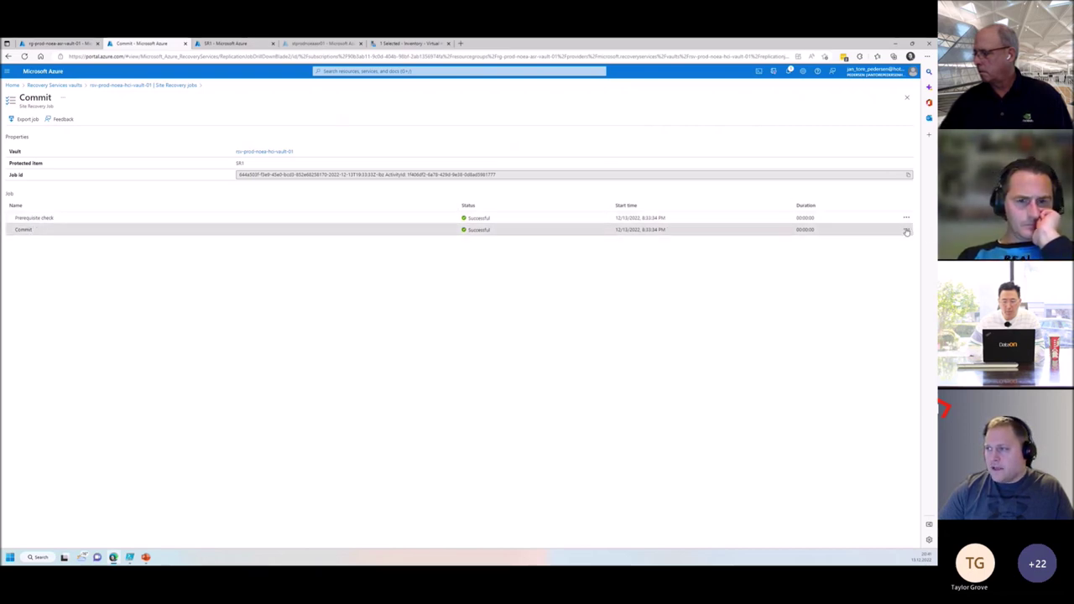
left_click(139, 85)
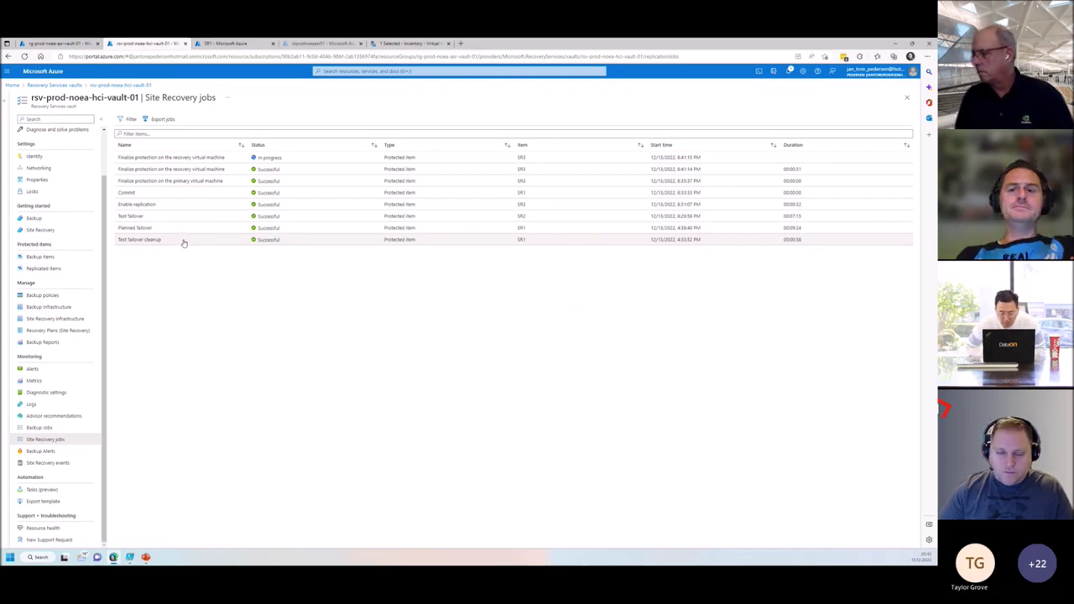
left_click(40, 451)
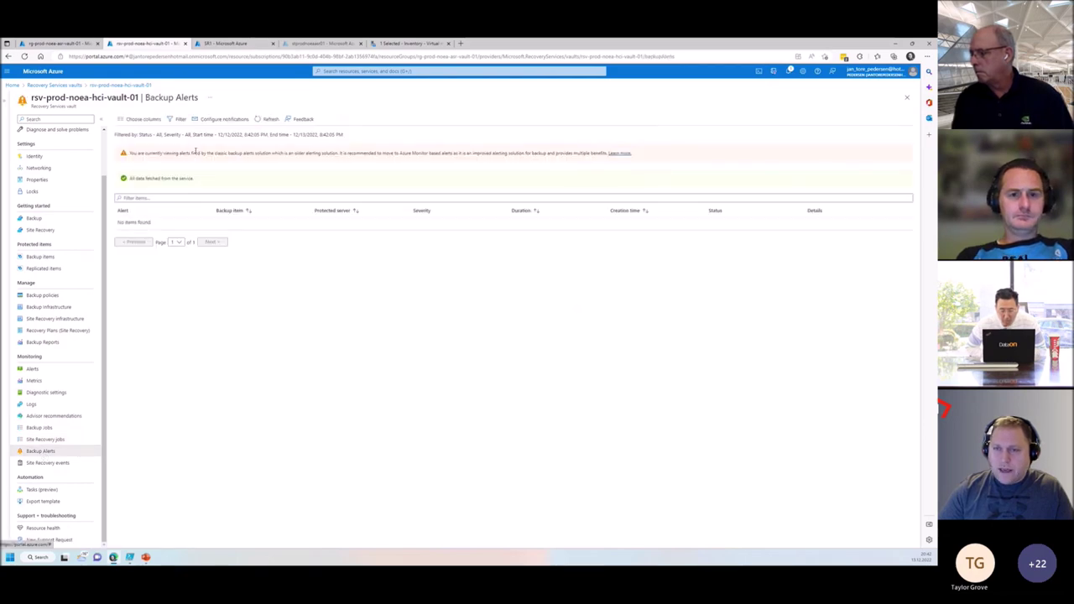
Try turning on Site Recovery e-mail notifications for other administrators, leaving the address blank, and close the settings without saving.
left_click(47, 463)
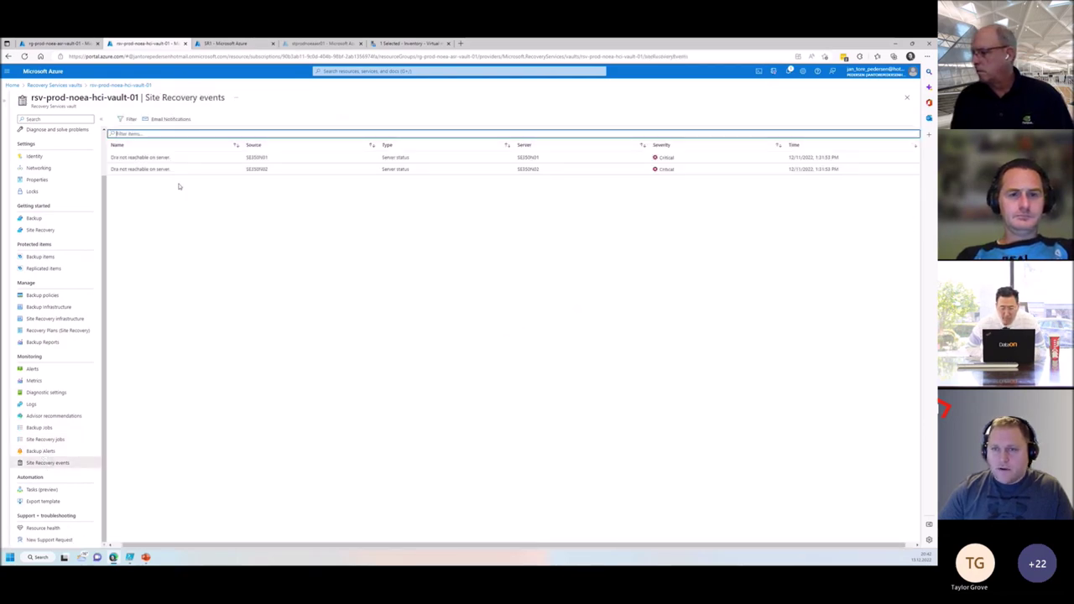
left_click(151, 118)
left_click(781, 184)
left_click(772, 211)
left_click(805, 234)
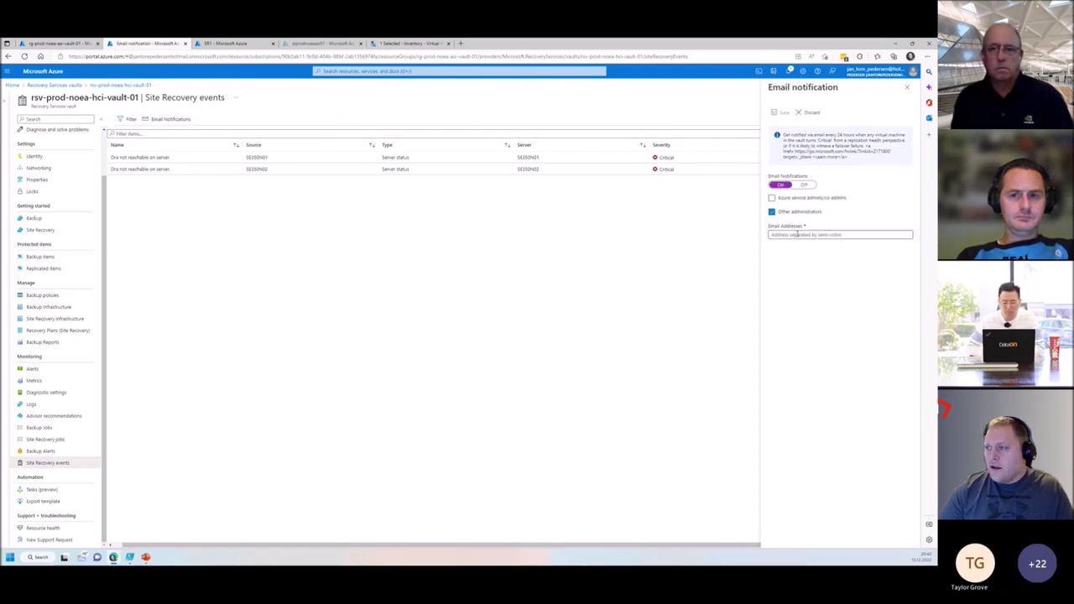
left_click(817, 354)
left_click(787, 235)
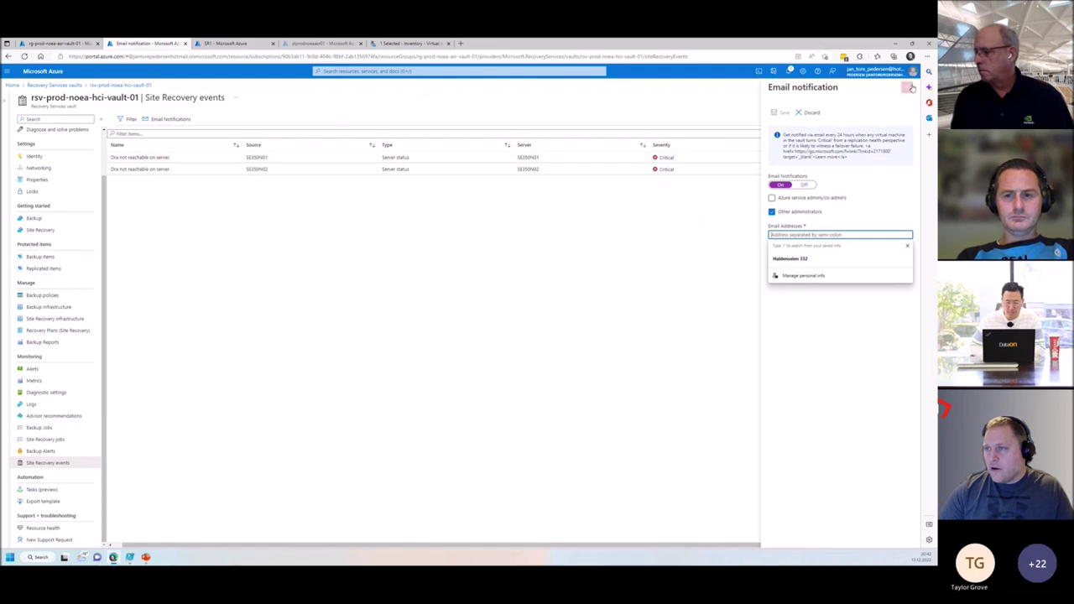
left_click(483, 147)
left_click(495, 97)
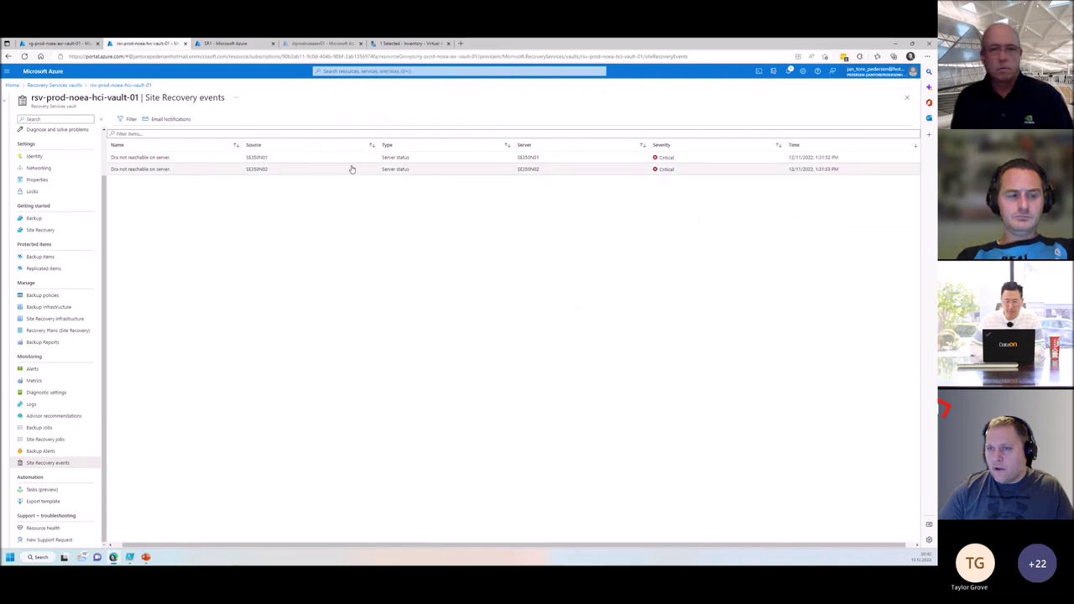
Read the error message and recommendations of the SE350N01 server event, and return to the Site Recovery events.
left_click(299, 157)
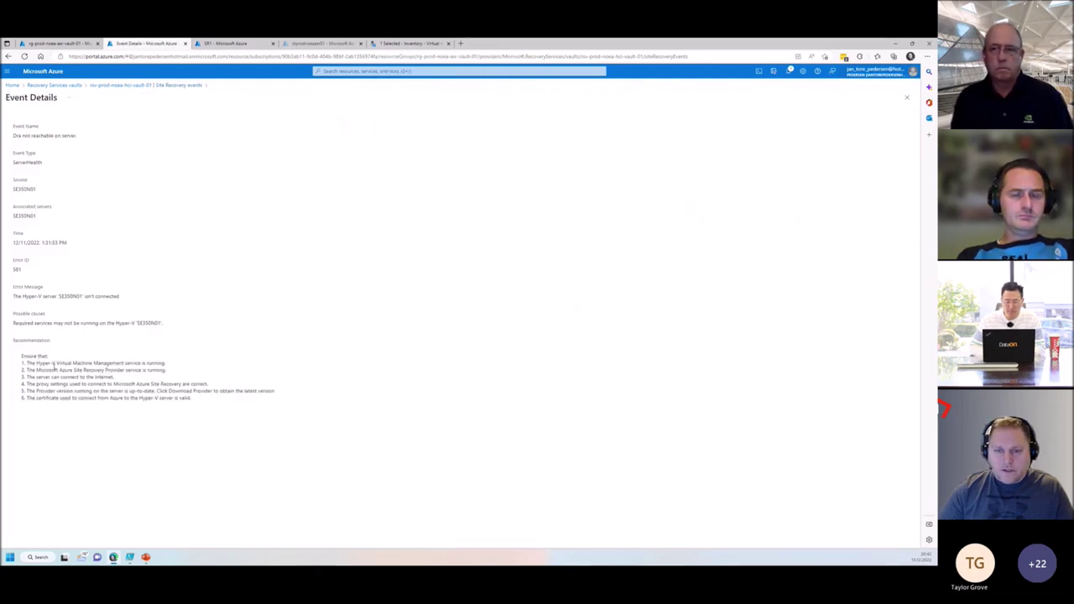
left_click_drag(123, 298, 14, 304)
left_click(26, 285)
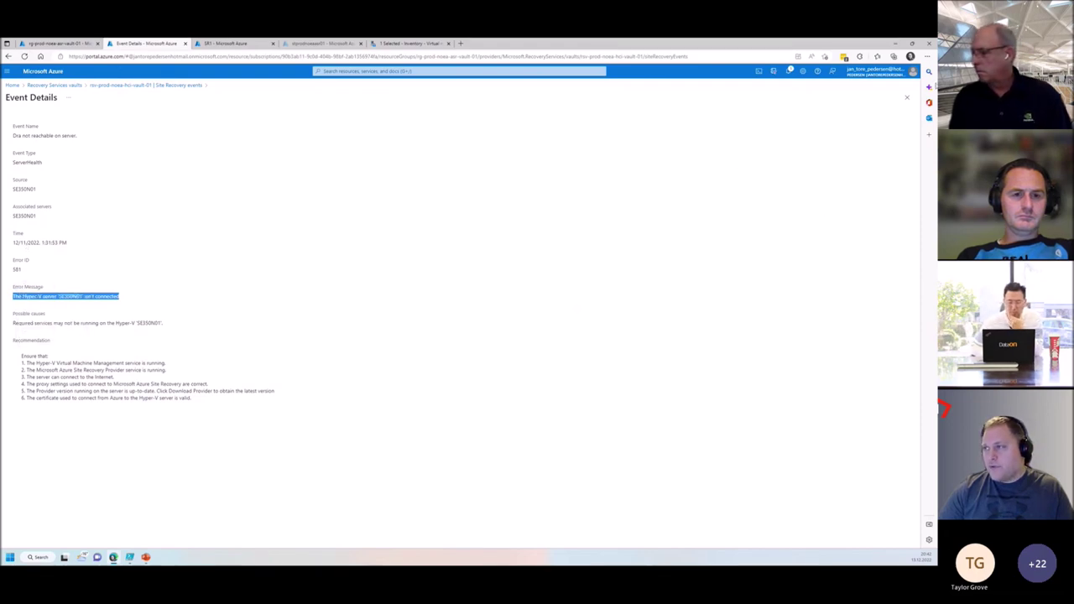
left_click(907, 99)
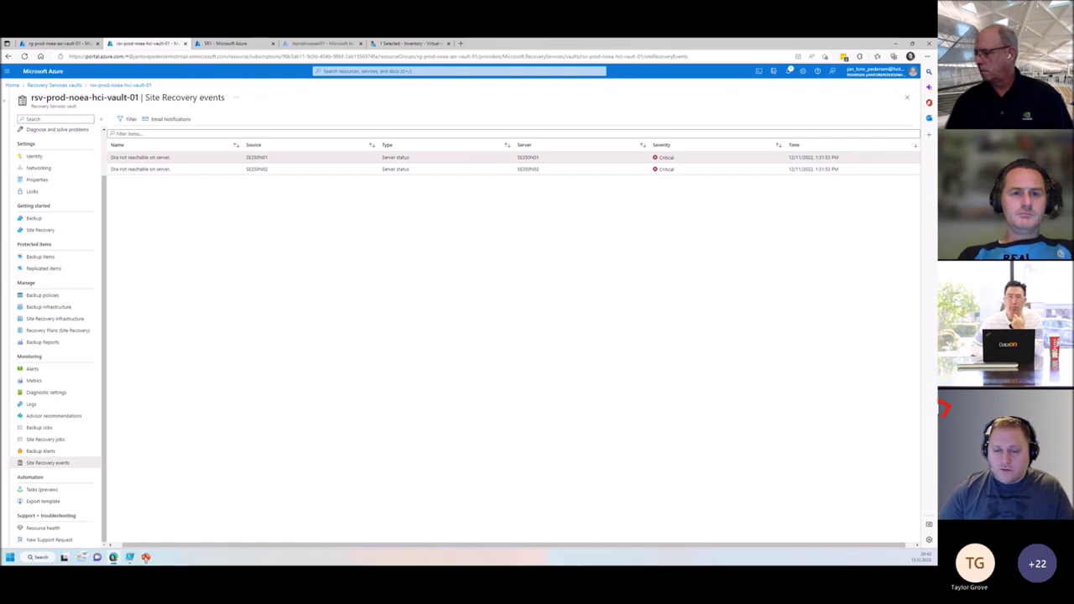
Switch to PowerPoint and start the slide show from the "Demo: Azure Site Recovery" slide.
left_click(145, 557)
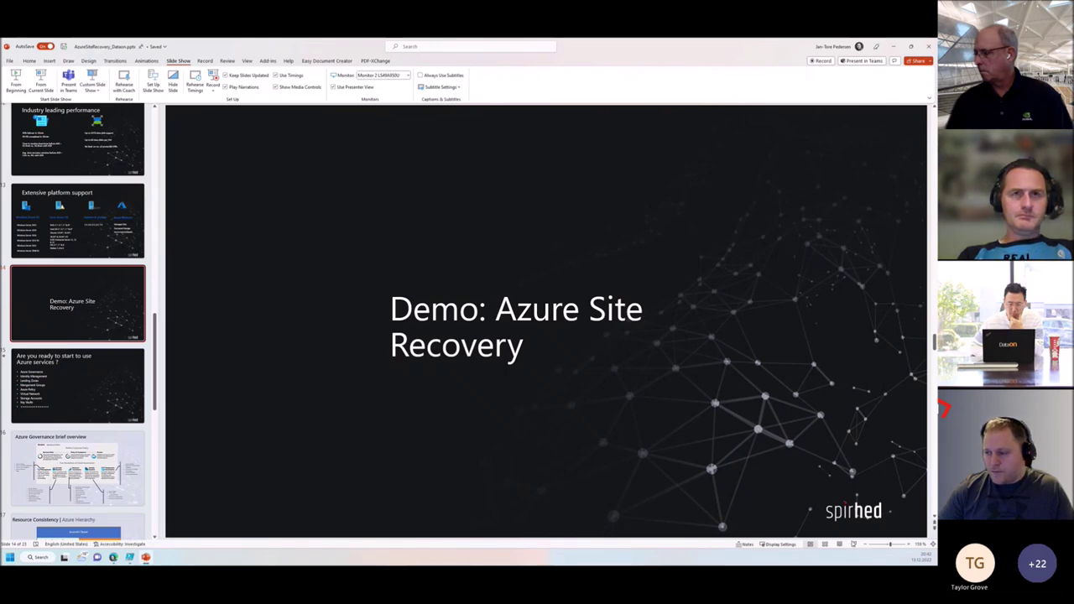
left_click(853, 544)
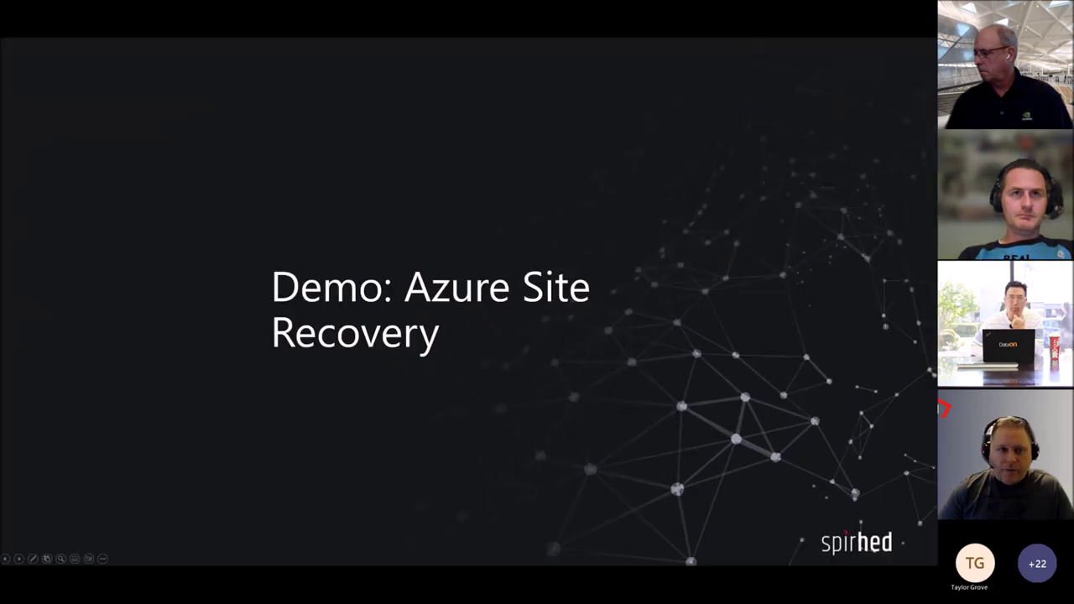